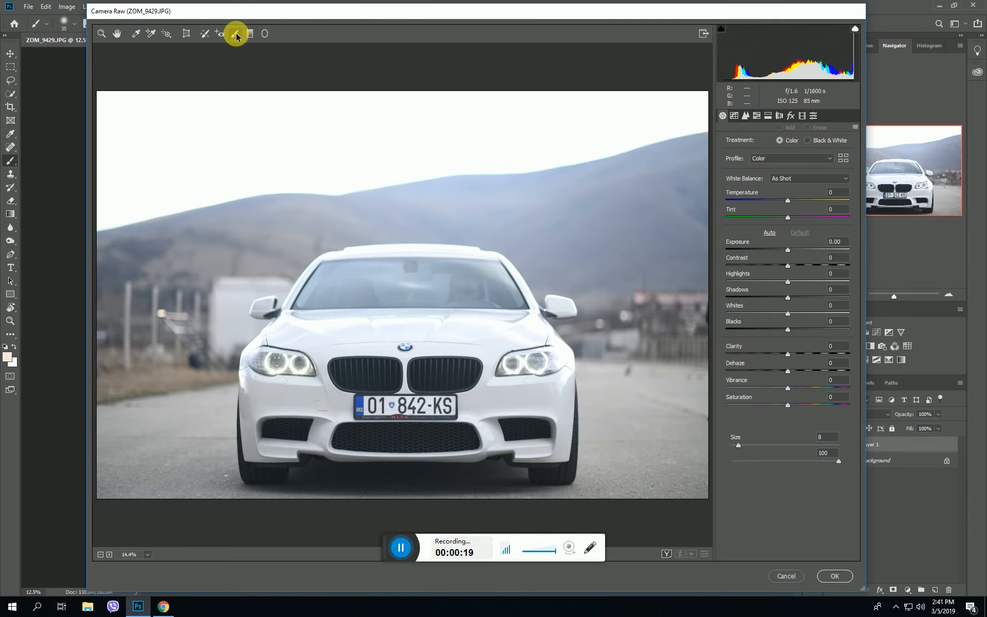
- Paint an Adjustment Brush mask at size 12 over the car, hills and ground, with Exposure lowered to -4.00
click(235, 34)
right_click(242, 253)
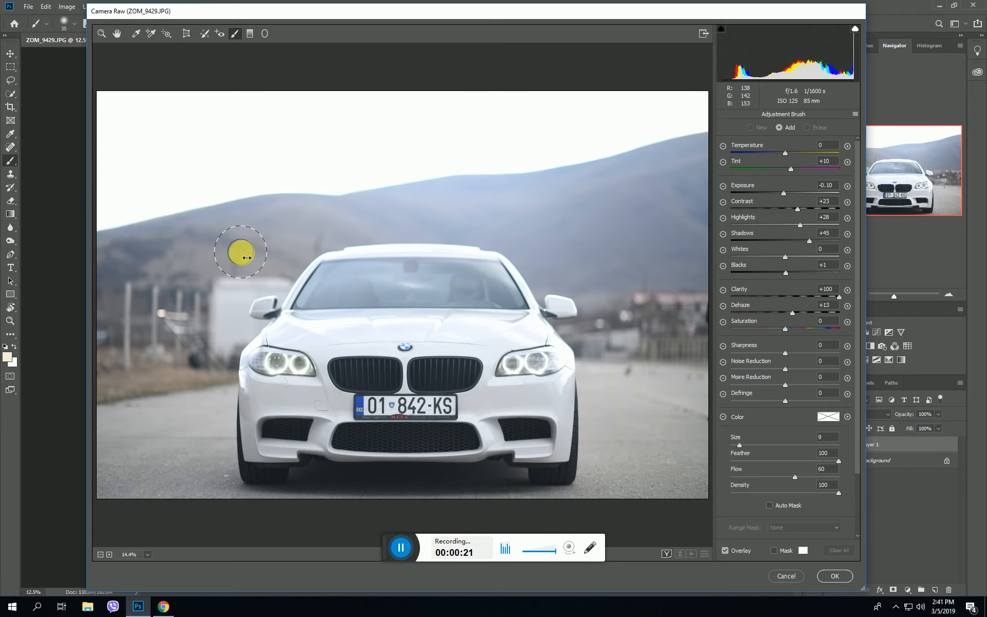
mouse_move(244, 253)
mouse_down()
mouse_move(88, 279)
mouse_move(286, 227)
mouse_move(203, 262)
mouse_up()
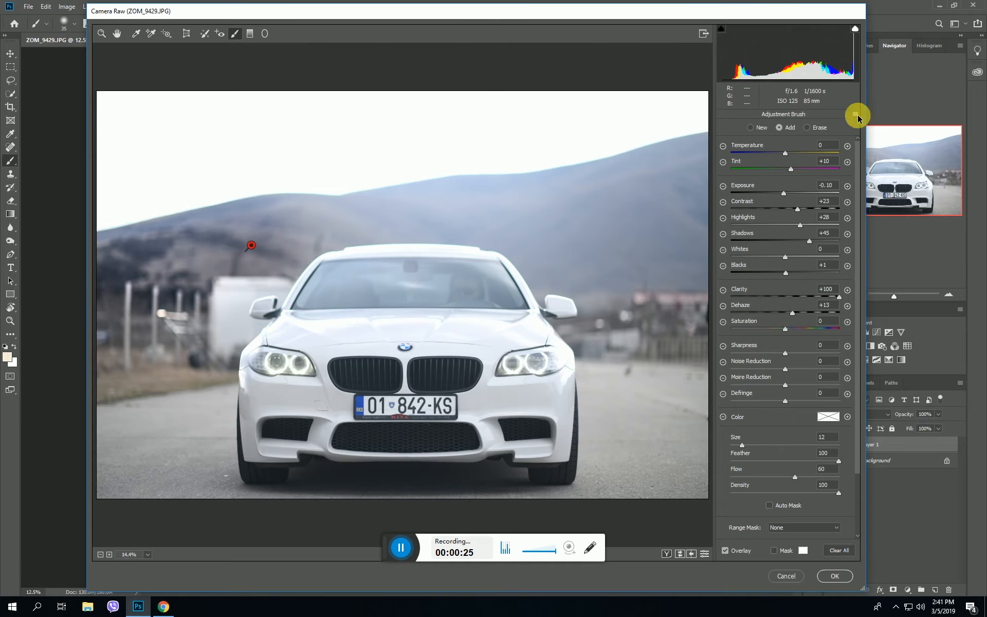
click(785, 193)
mouse_move(785, 194)
mouse_down()
mouse_move(871, 187)
mouse_move(696, 187)
mouse_move(225, 249)
mouse_move(146, 314)
mouse_move(190, 358)
mouse_move(183, 404)
mouse_move(233, 458)
mouse_move(236, 507)
mouse_move(92, 506)
mouse_move(113, 469)
mouse_move(78, 353)
mouse_move(473, 296)
mouse_move(365, 274)
mouse_move(665, 245)
mouse_move(631, 223)
mouse_move(544, 236)
mouse_move(567, 336)
mouse_move(368, 275)
mouse_move(301, 337)
mouse_move(452, 403)
mouse_move(415, 441)
mouse_move(469, 465)
mouse_move(661, 480)
mouse_move(564, 408)
mouse_move(591, 311)
mouse_move(684, 324)
mouse_up()
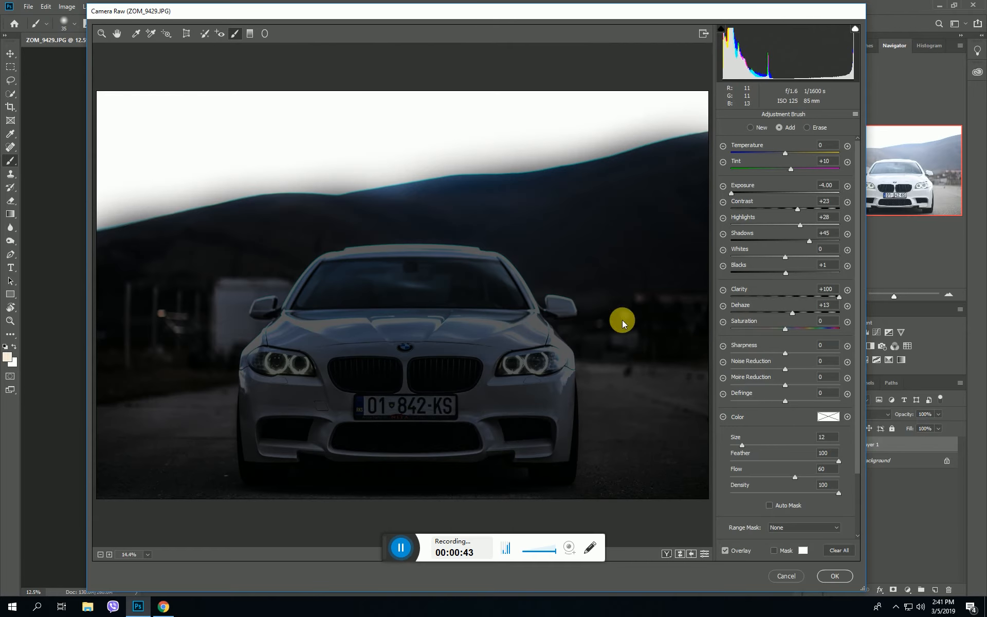
- Reset the brush's local correction settings, raise its Clarity to the maximum, increase Dehaze slightly, lower Shadows and raise Highlights
click(855, 114)
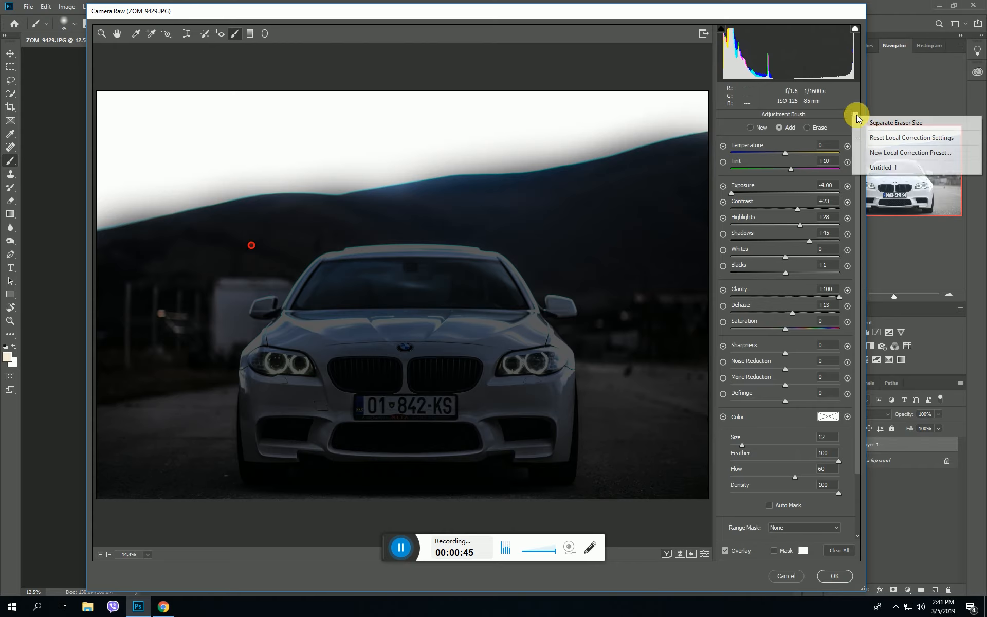
click(855, 136)
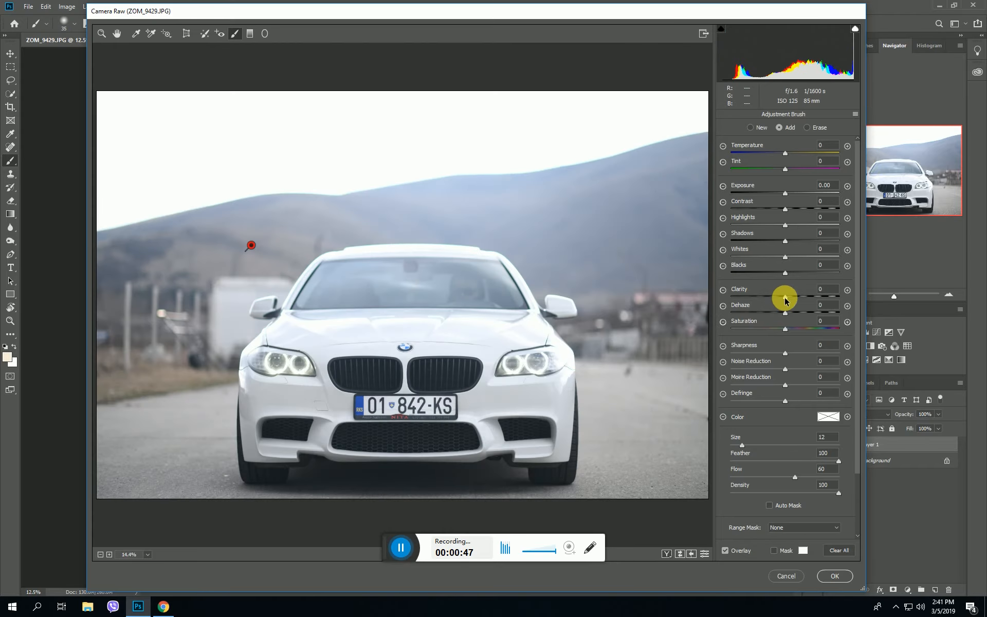
drag(789, 298, 840, 295)
drag(786, 312, 790, 312)
drag(785, 240, 777, 241)
mouse_move(785, 225)
mouse_down()
mouse_move(757, 224)
mouse_move(794, 222)
mouse_move(773, 223)
mouse_move(786, 206)
mouse_move(805, 207)
mouse_up()
- Set the photo's basic adjustments to Temperature +9, Tint +4, Exposure -0.35, Highlights -43, Shadows -6 and Clarity +29
click(117, 33)
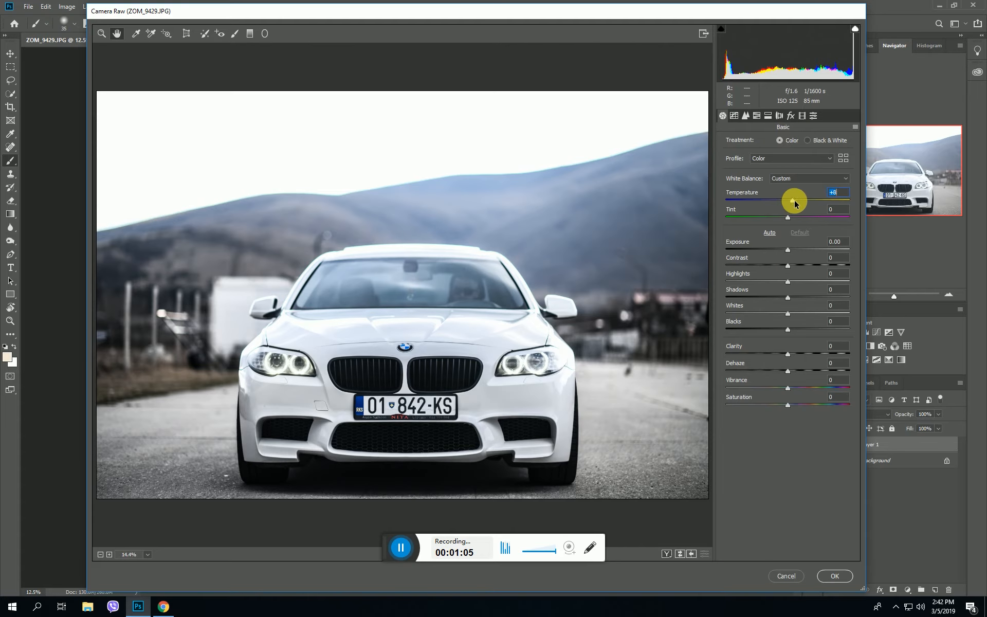
drag(797, 203, 795, 203)
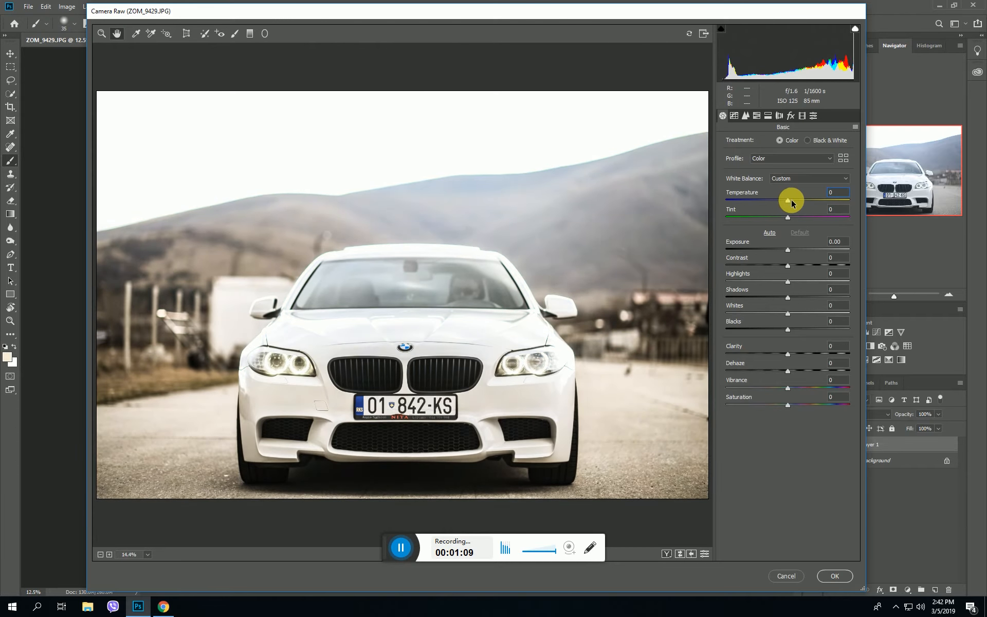
click(791, 202)
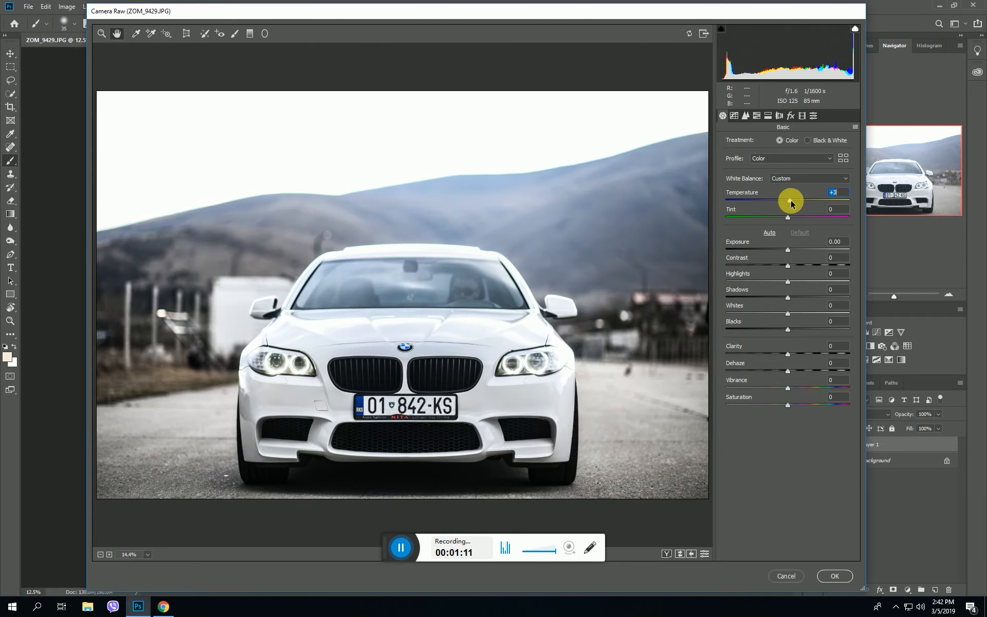
drag(793, 203, 794, 203)
drag(788, 281, 761, 280)
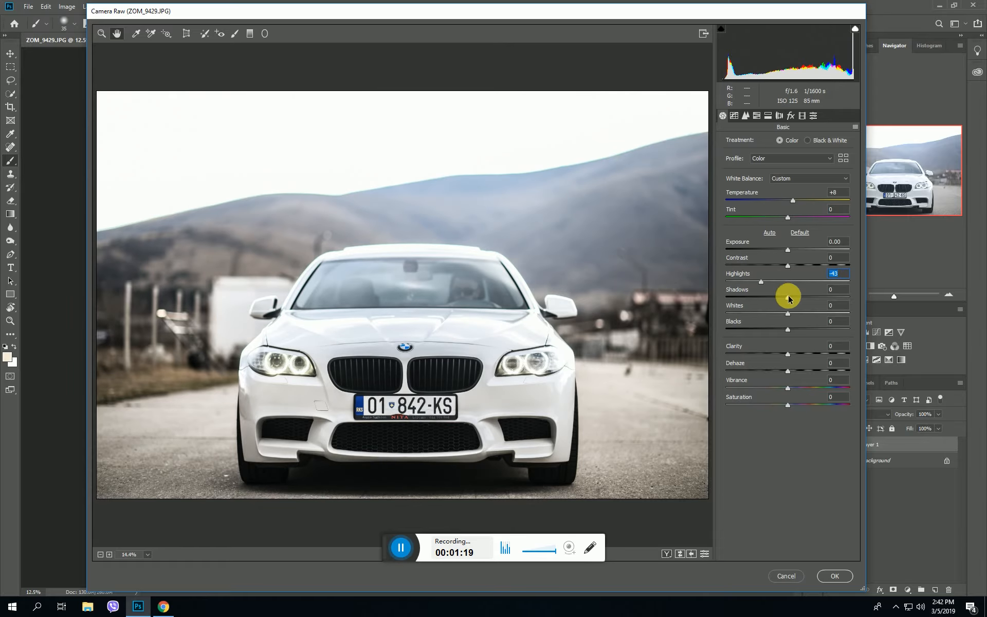
drag(789, 354, 807, 353)
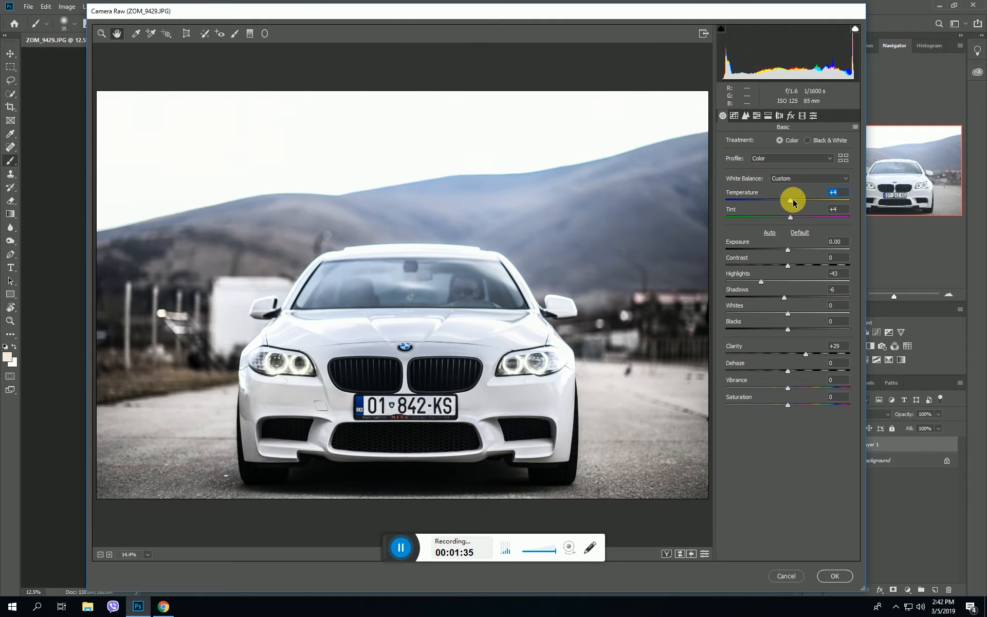
click(794, 204)
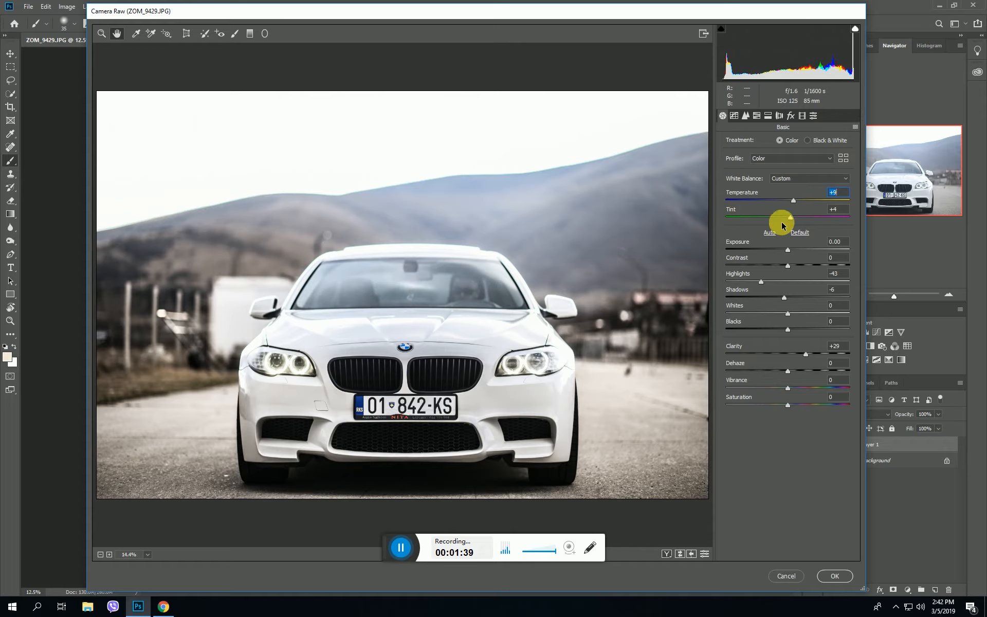
drag(789, 252, 785, 253)
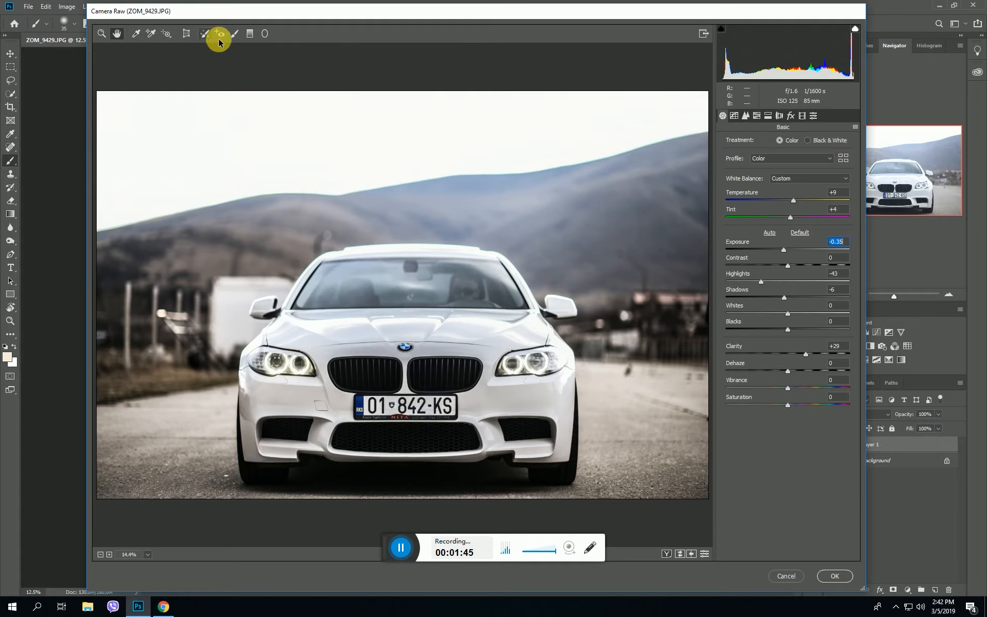
- Shift the HSL hue of Yellows to -100 and Oranges to -47
click(746, 115)
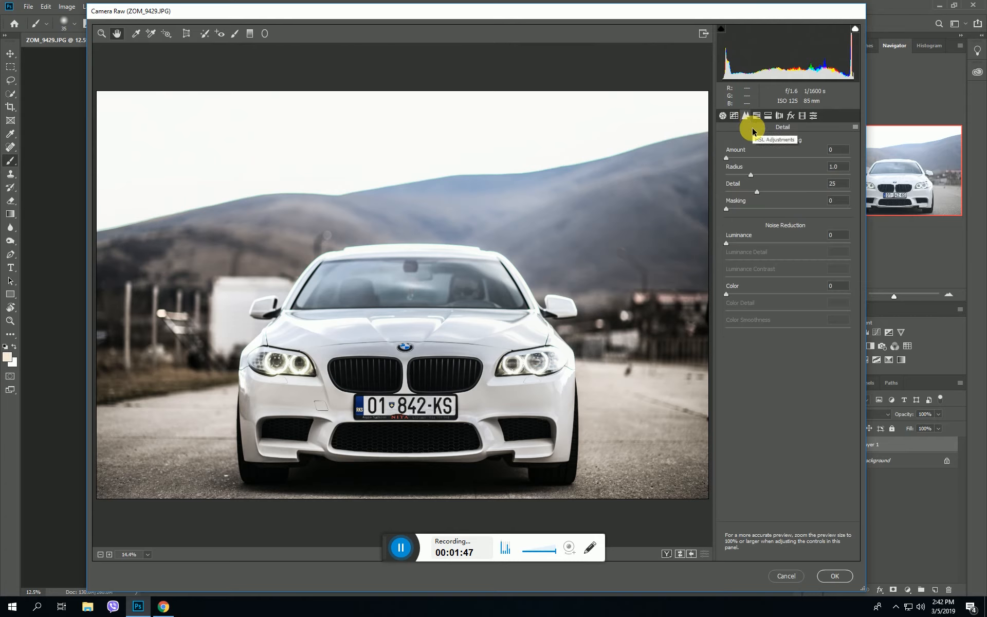
click(767, 116)
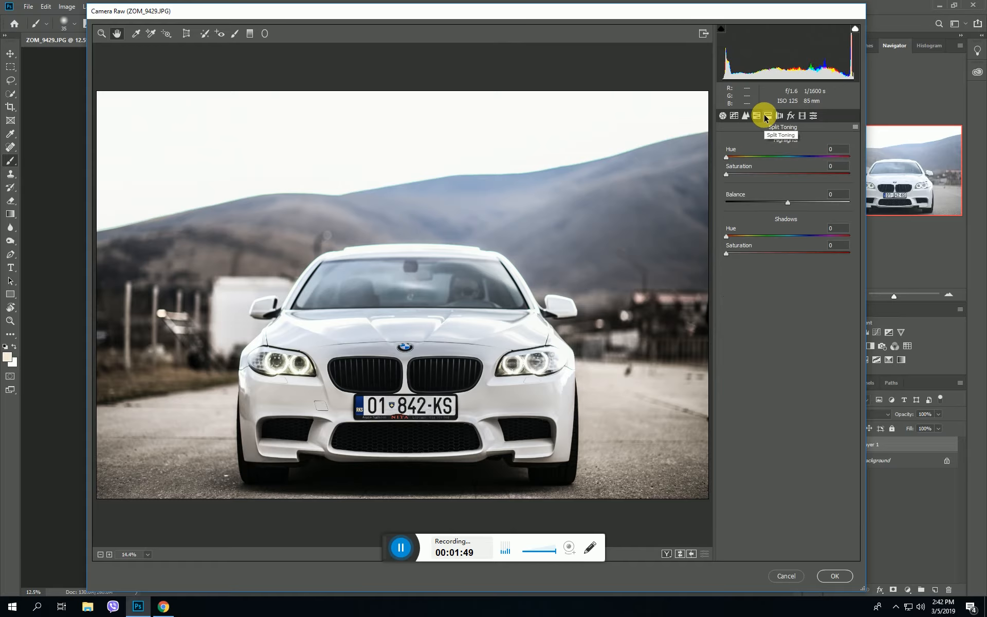
click(756, 116)
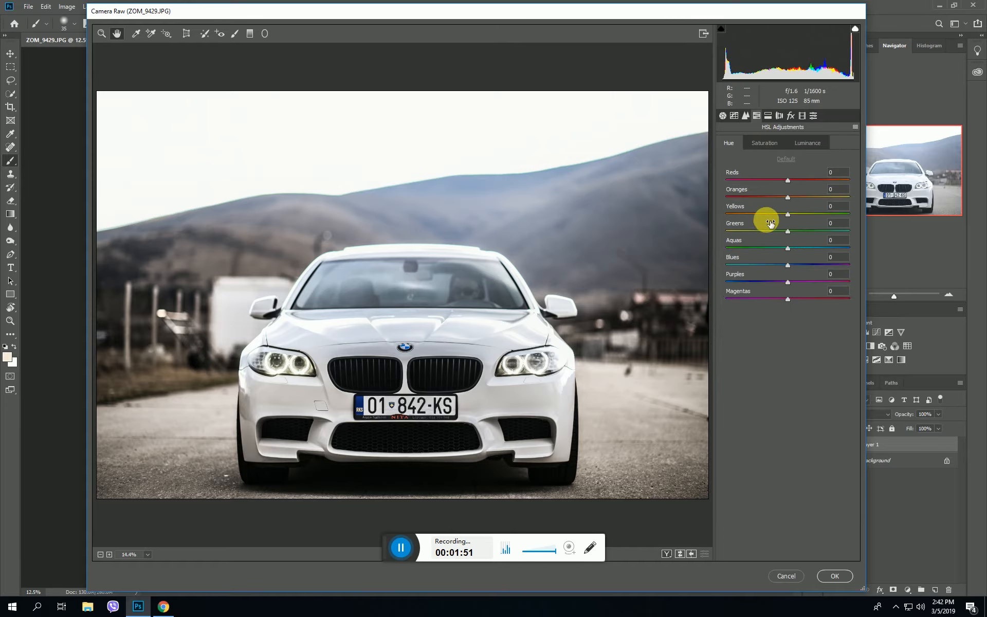
drag(788, 214, 849, 214)
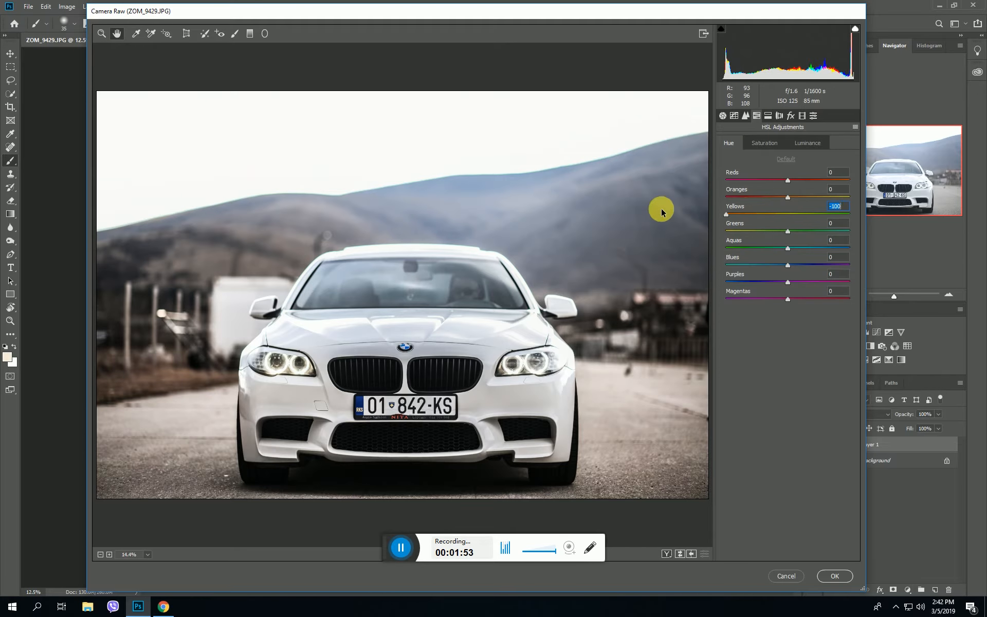
click(726, 214)
drag(787, 201, 760, 199)
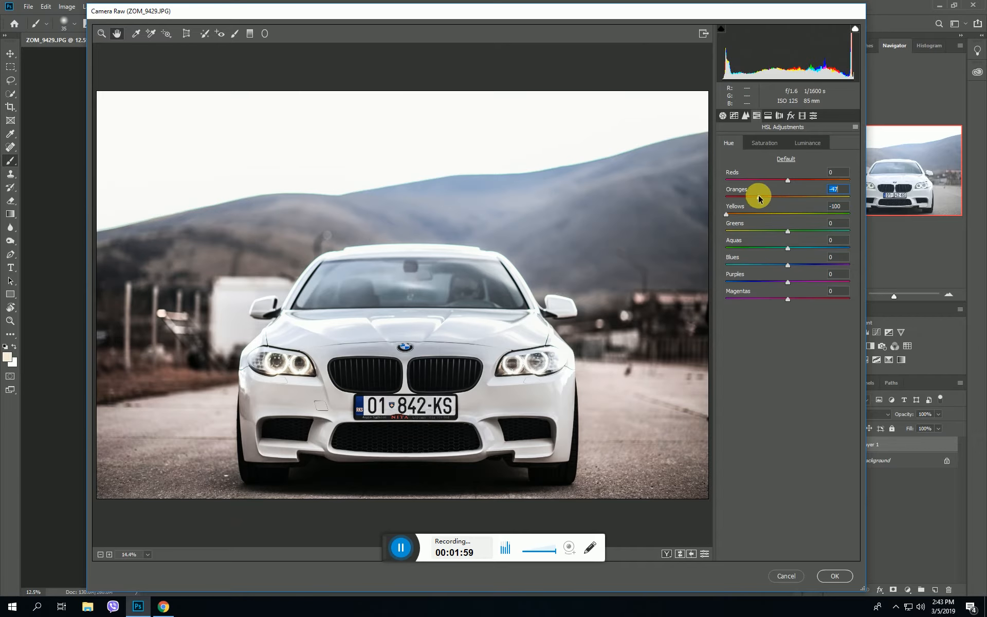
- Draw a Graduated Filter from the photo's lower edge up to the car's grille and reset its local correction settings
click(250, 34)
drag(408, 502, 410, 360)
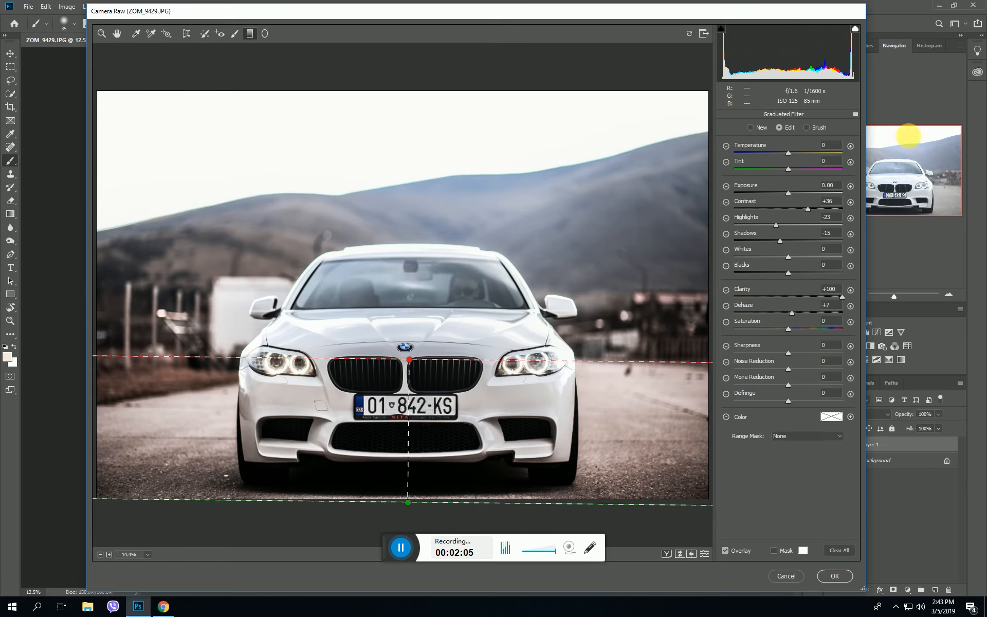
click(855, 114)
click(868, 137)
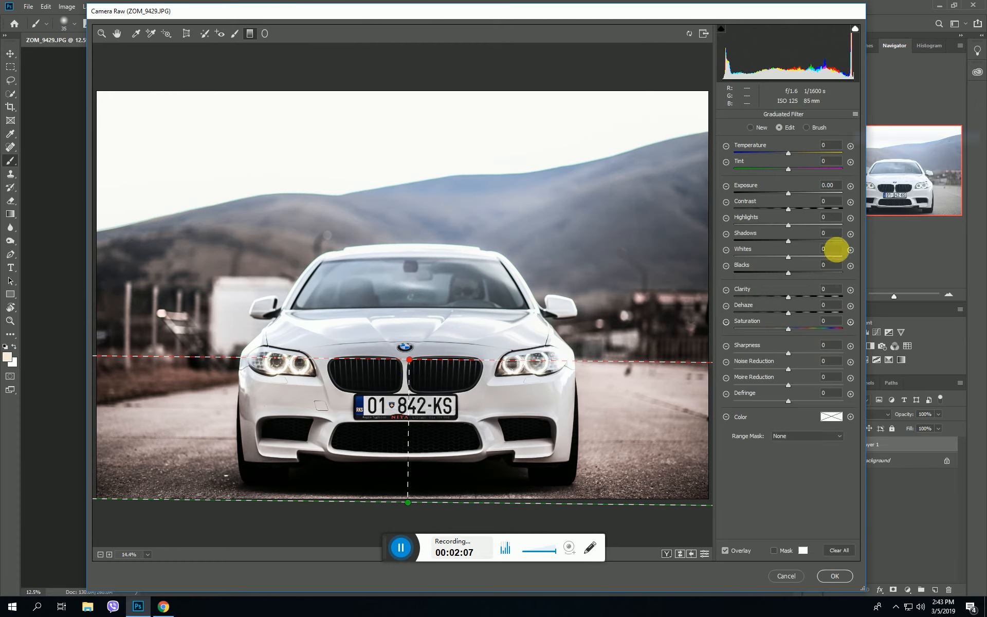
- Set the graduated filter's Clarity to +53 and Shadows to +11, and apply the Camera Raw edits
drag(800, 294, 817, 293)
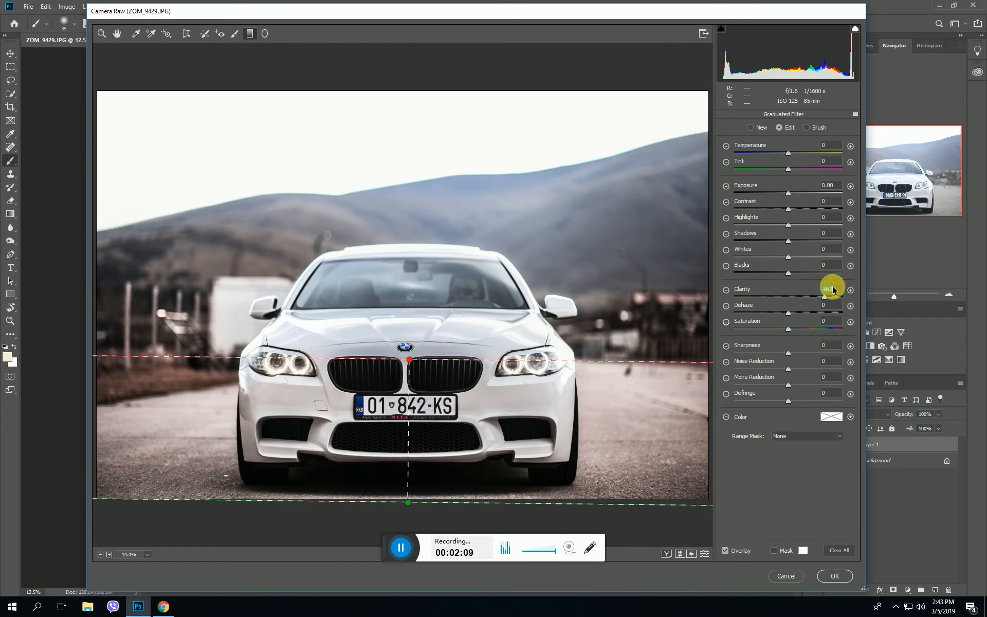
mouse_move(788, 240)
mouse_down()
mouse_move(817, 242)
mouse_move(797, 243)
mouse_up()
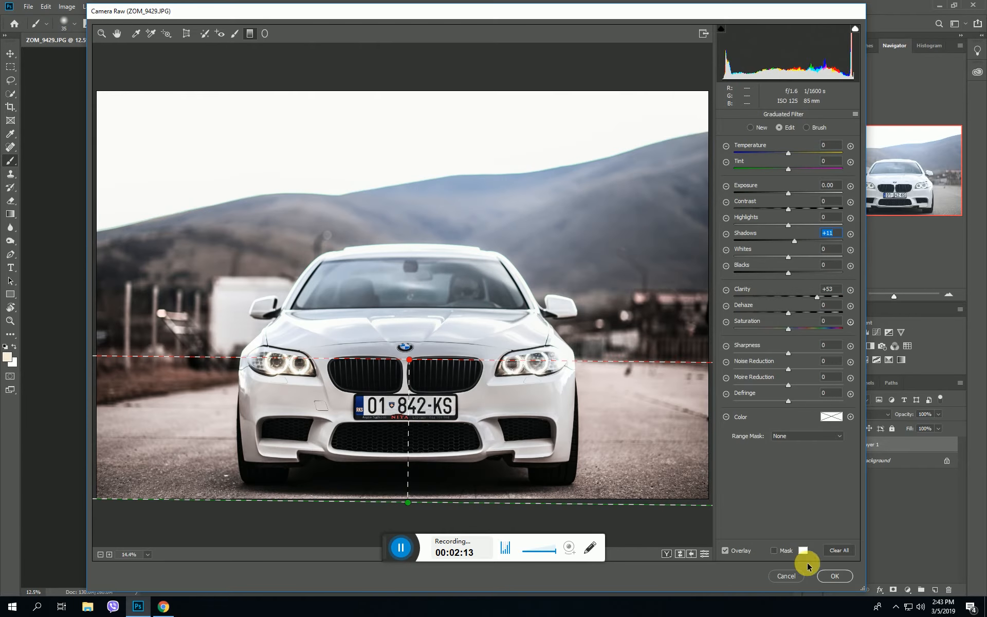
click(823, 575)
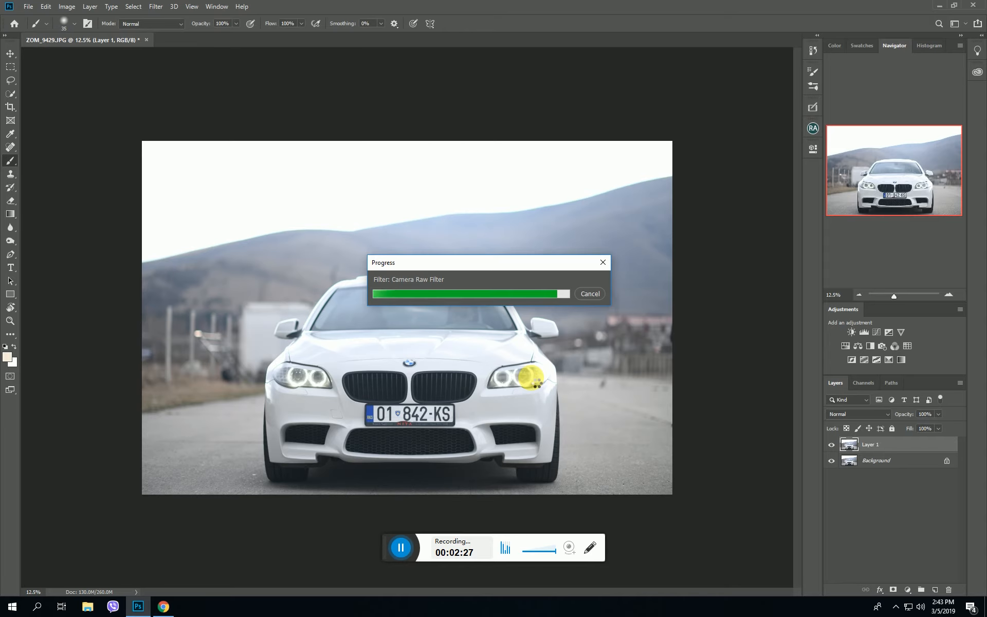
- Select the white sky above the hills with the Quick Selection tool and copy it to a new layer
scroll(534, 365, down, 1)
scroll(535, 360, up, 3)
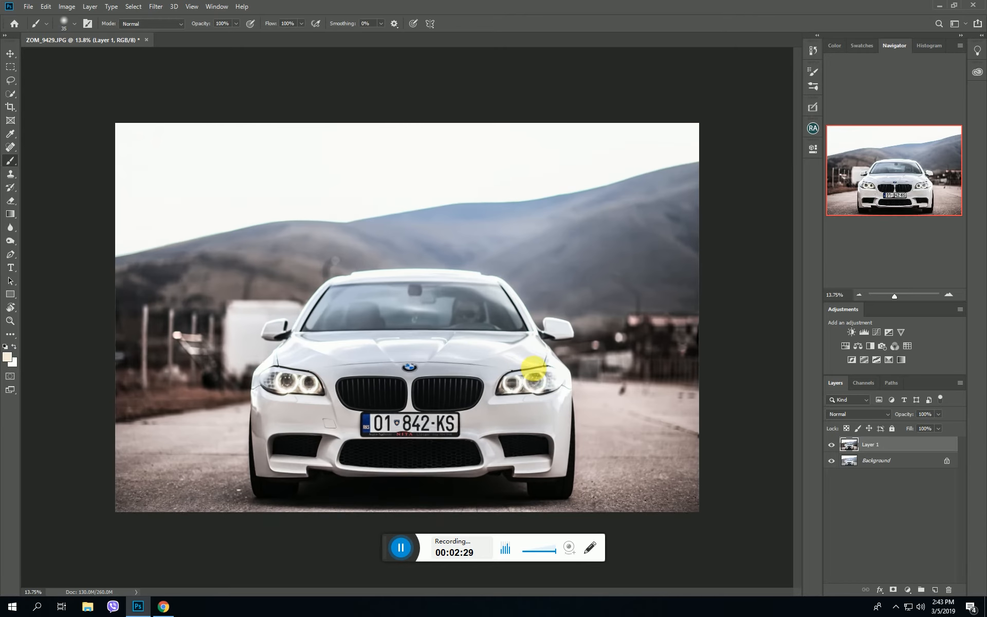
click(10, 94)
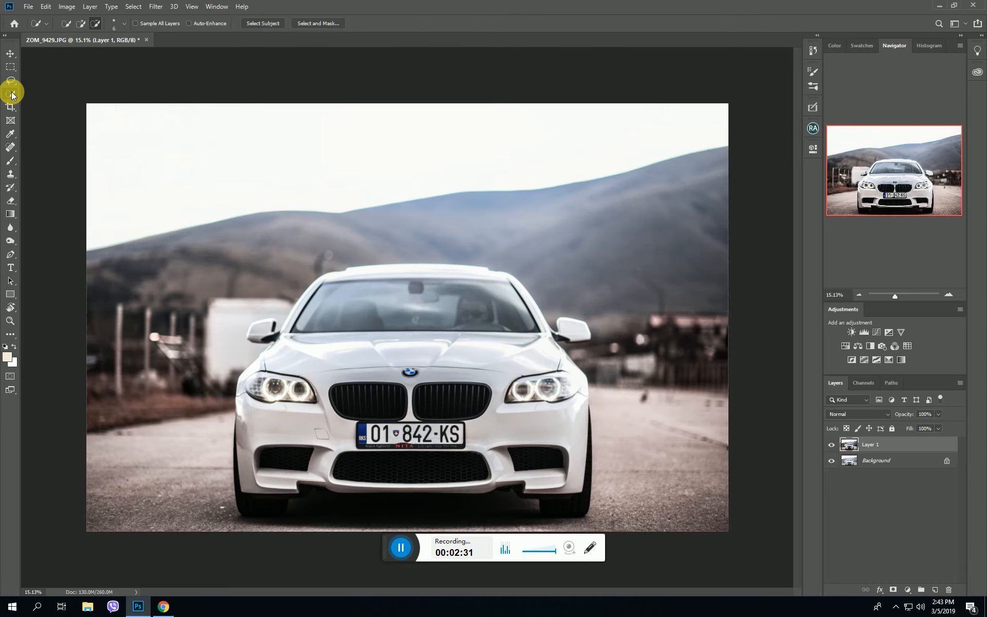
click(76, 26)
mouse_move(110, 187)
mouse_down()
mouse_move(201, 171)
mouse_move(367, 159)
mouse_up()
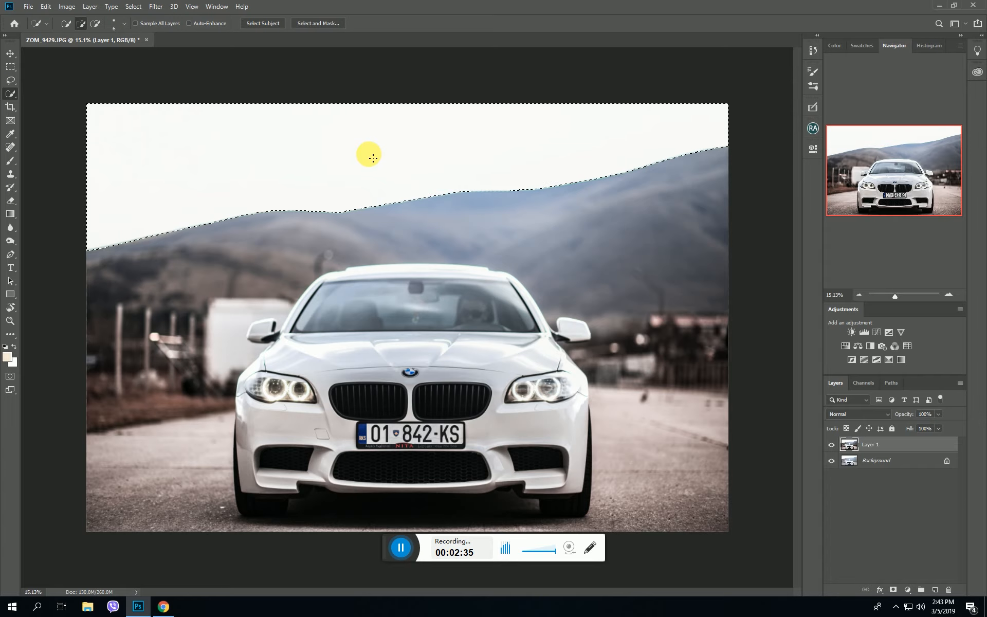
key(ctrl+j)
- Place the sky image pexels-photo-1028546 as an embedded file from the Desktop folder PS > PHOTOSHOP STUFF > -SKY-
click(27, 7)
click(76, 200)
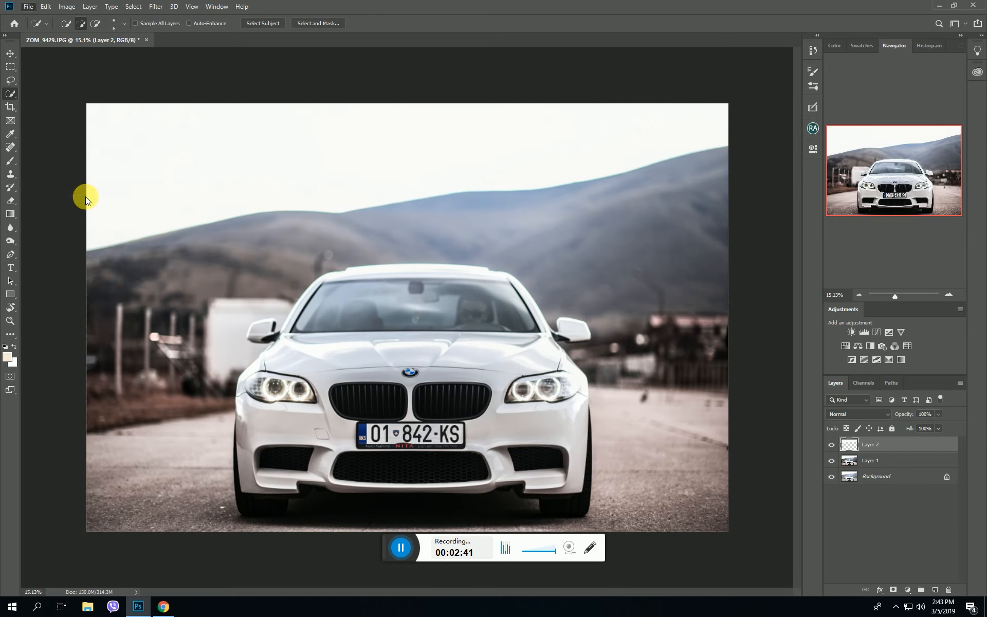
click(46, 260)
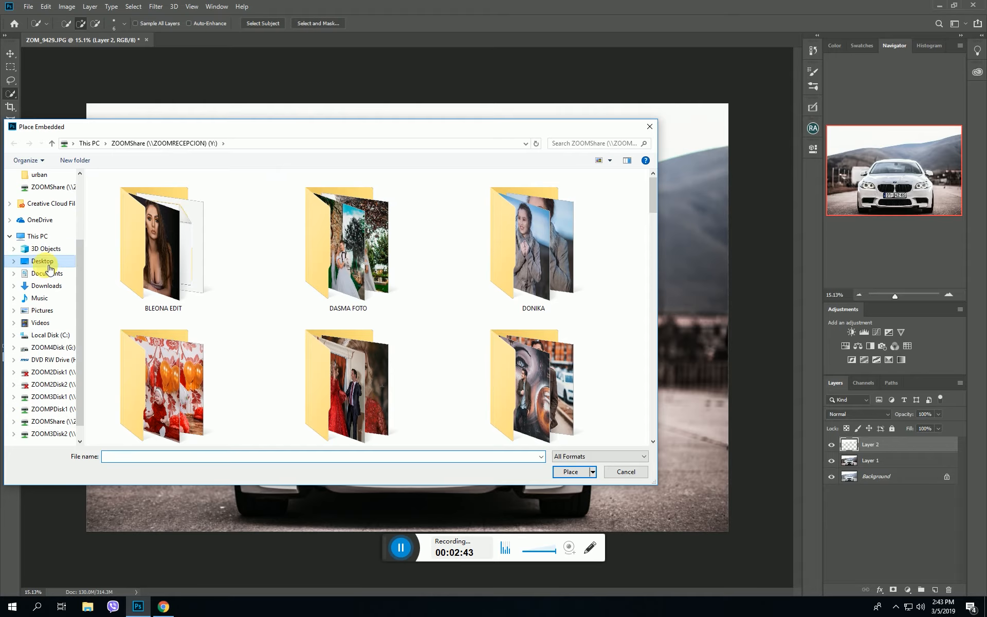
scroll(261, 235, down, 3)
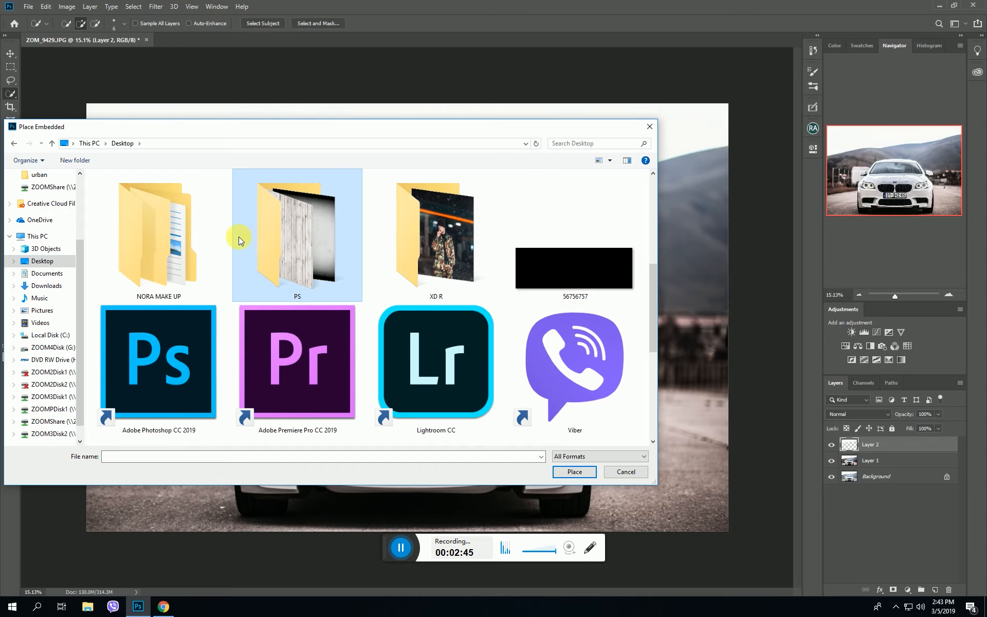
double_click(276, 239)
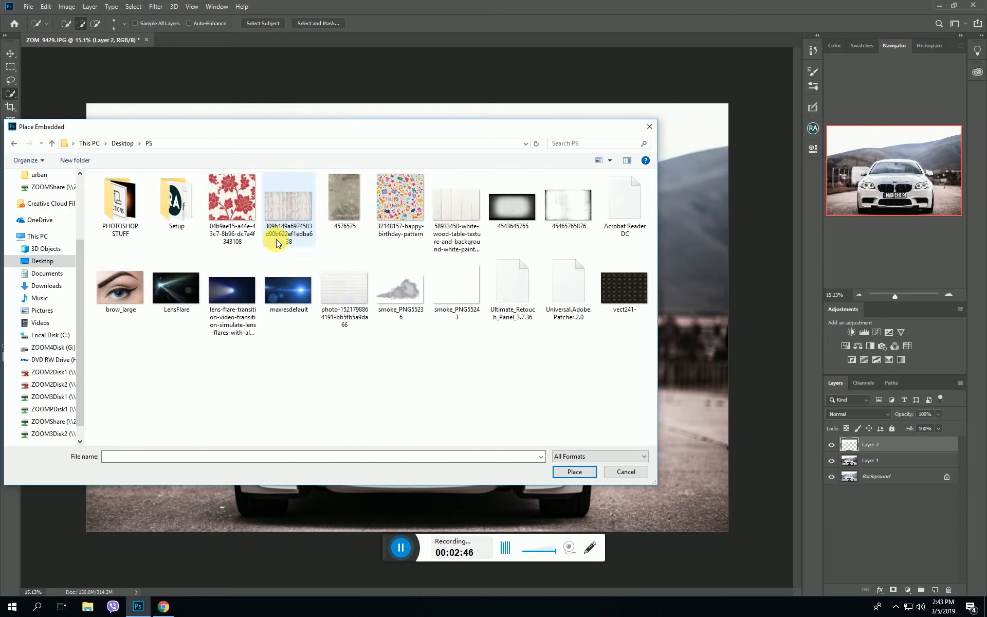
double_click(143, 212)
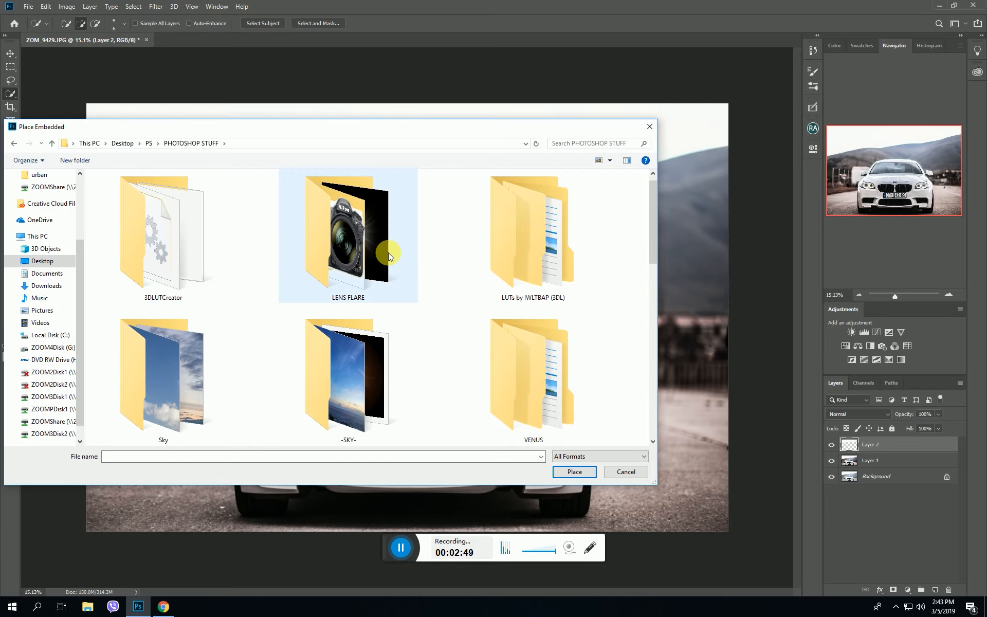
scroll(389, 254, down, 2)
click(338, 263)
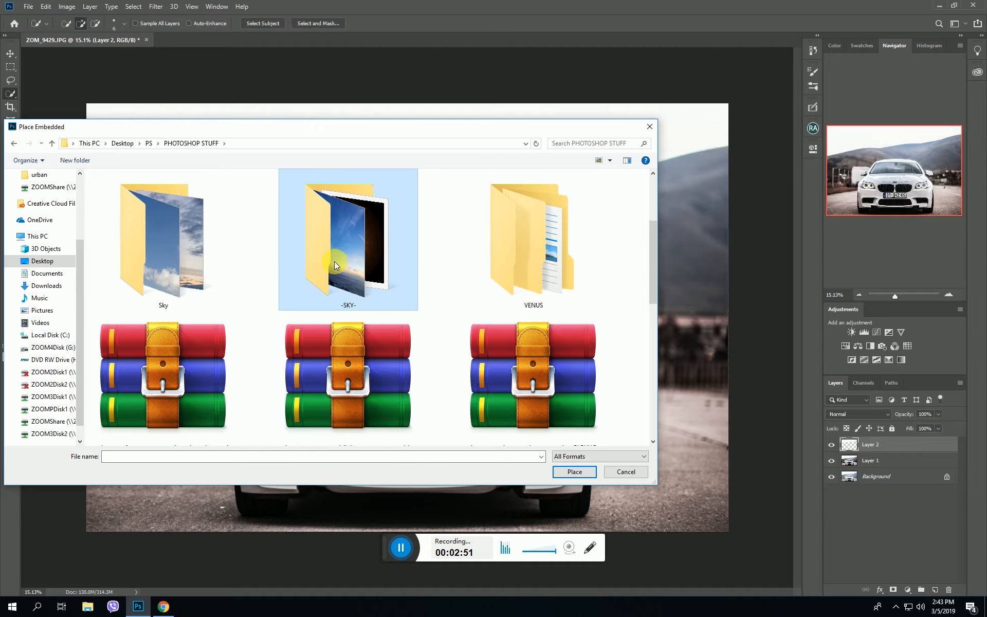
double_click(334, 261)
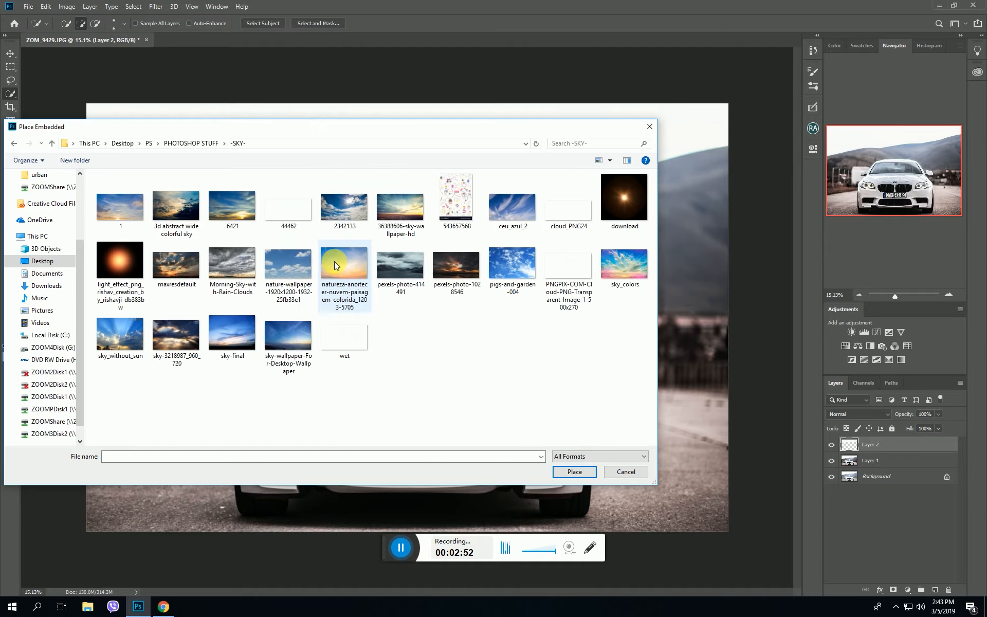
click(474, 264)
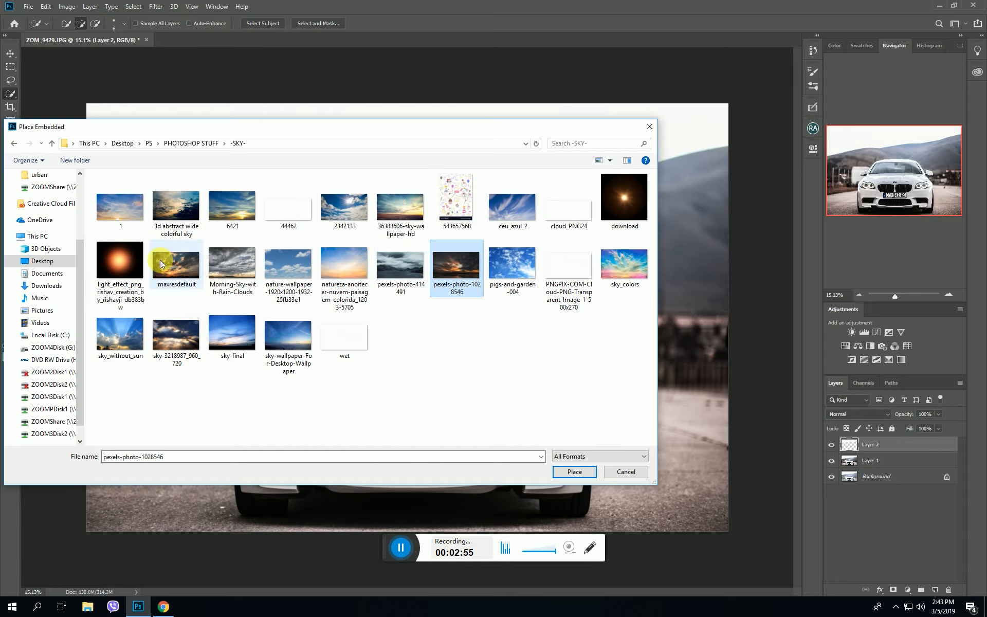
click(577, 471)
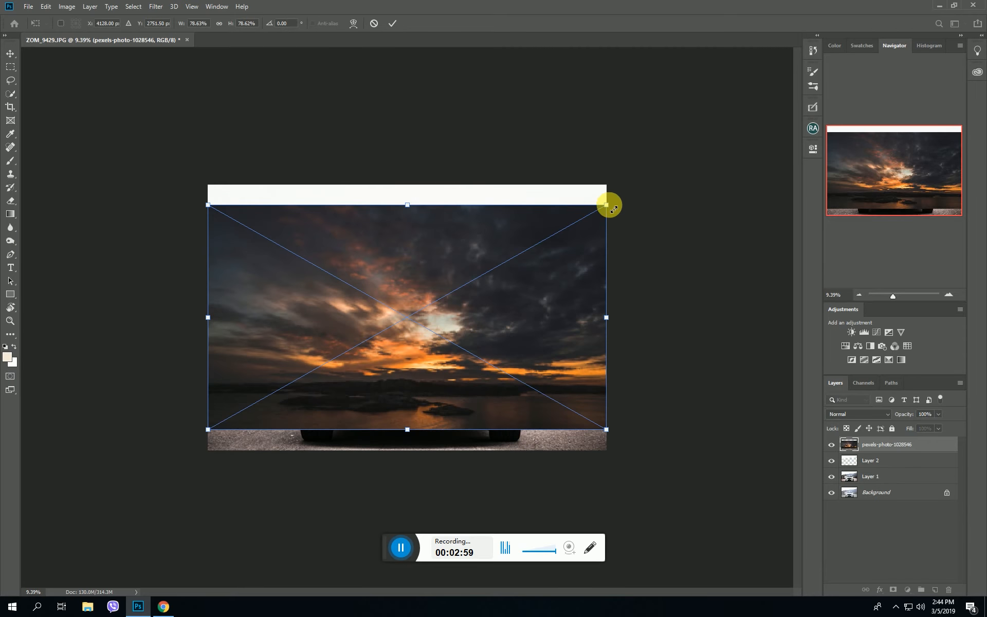
- Enlarge the placed sky image to about 131%, set its opacity to 45% and position its clouds over the hills and blank sky
drag(606, 205, 735, 123)
drag(571, 344, 564, 235)
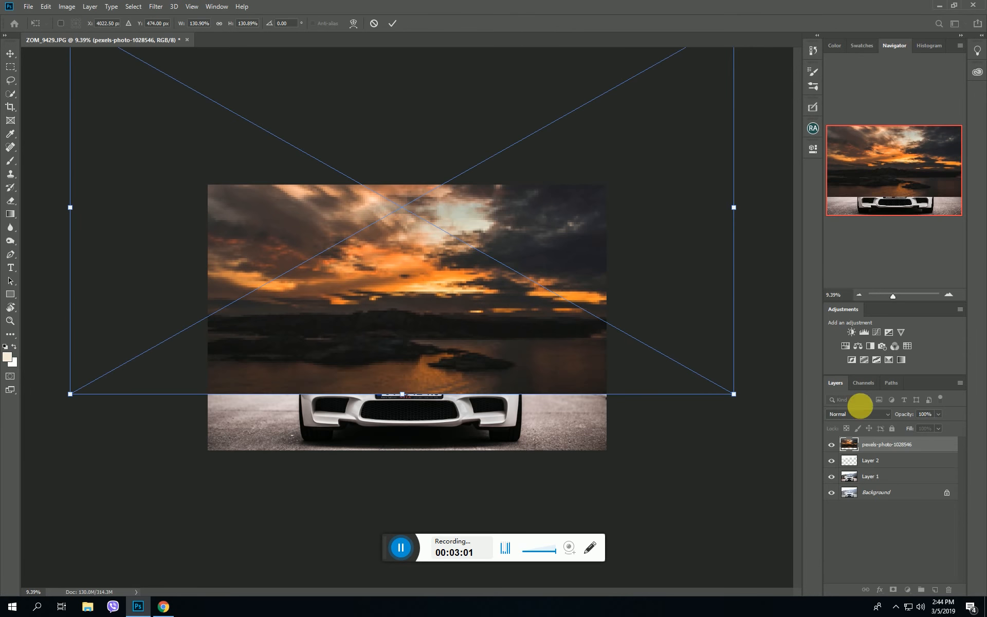
drag(906, 415, 879, 414)
mouse_move(363, 291)
mouse_down()
mouse_move(365, 257)
mouse_move(371, 275)
mouse_up()
key(w)
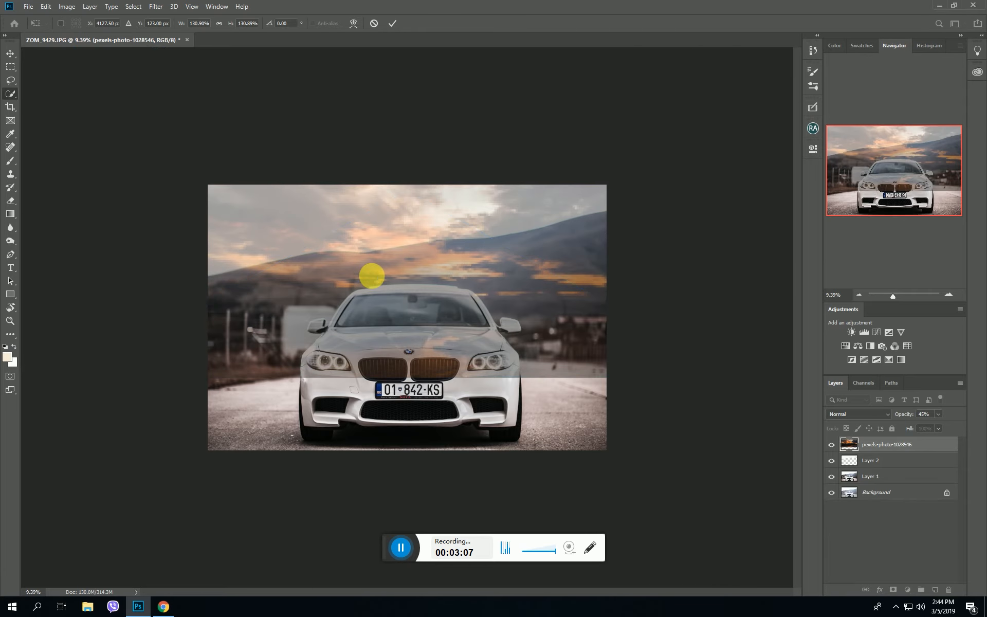
- Clip the sky image to Layer 2, shift it slightly up behind the hills and set its opacity to 77%
scroll(531, 317, up, 3)
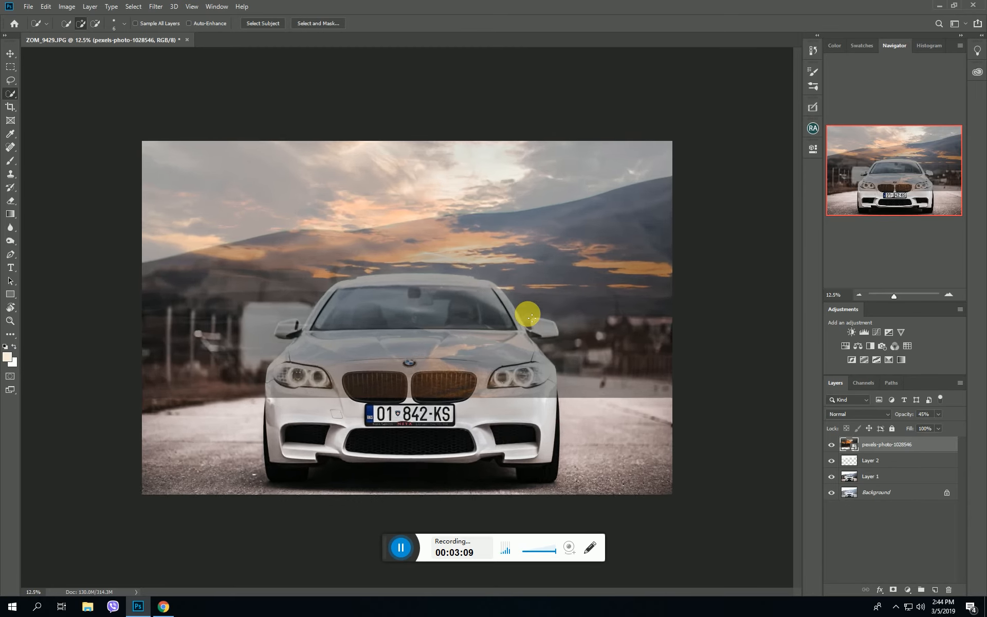
alt+click(854, 453)
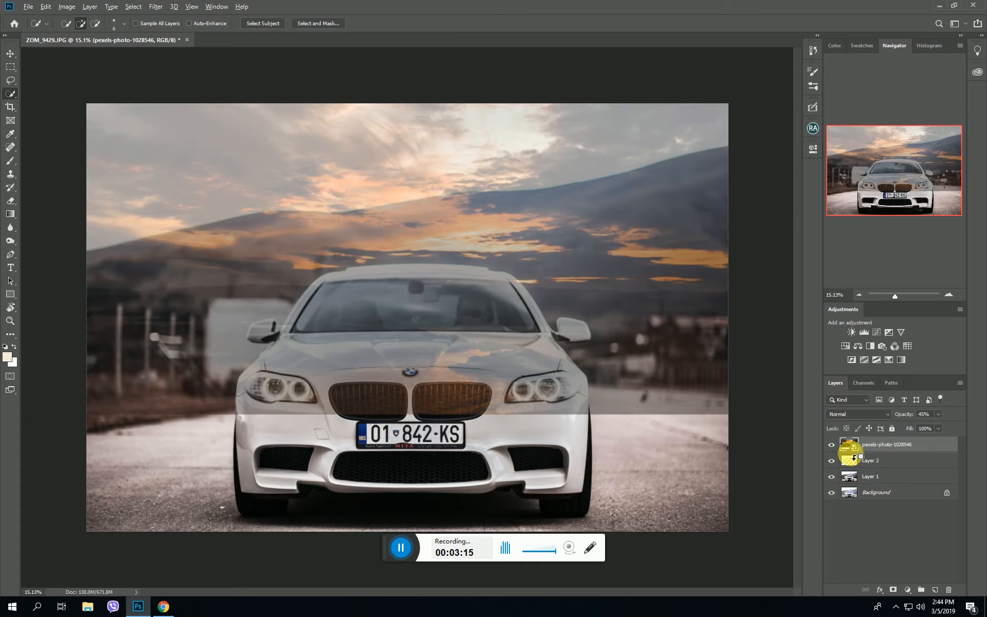
alt+click(853, 454)
drag(915, 414, 917, 414)
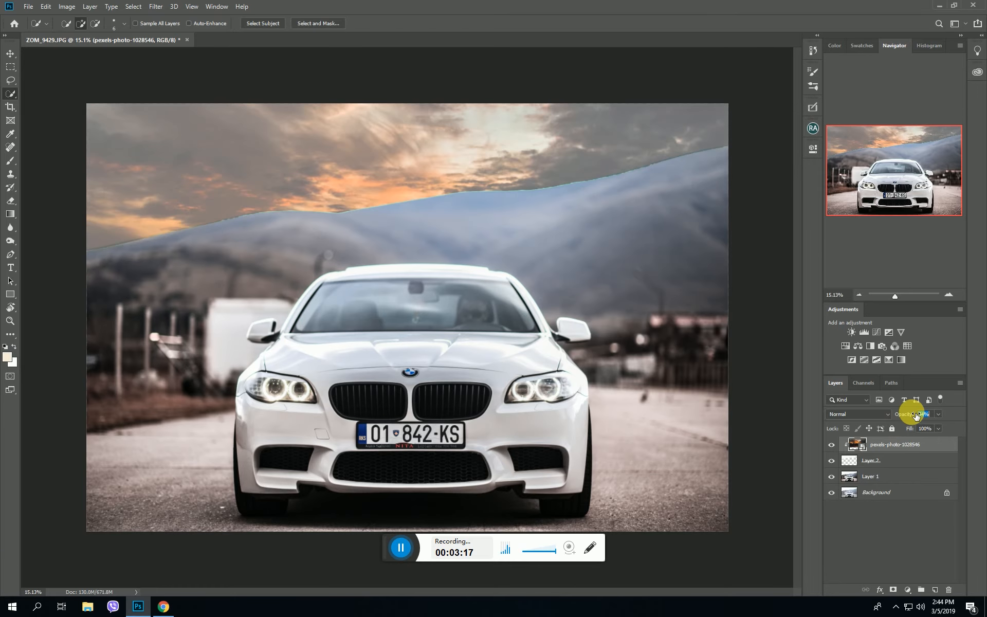
drag(393, 174, 386, 152)
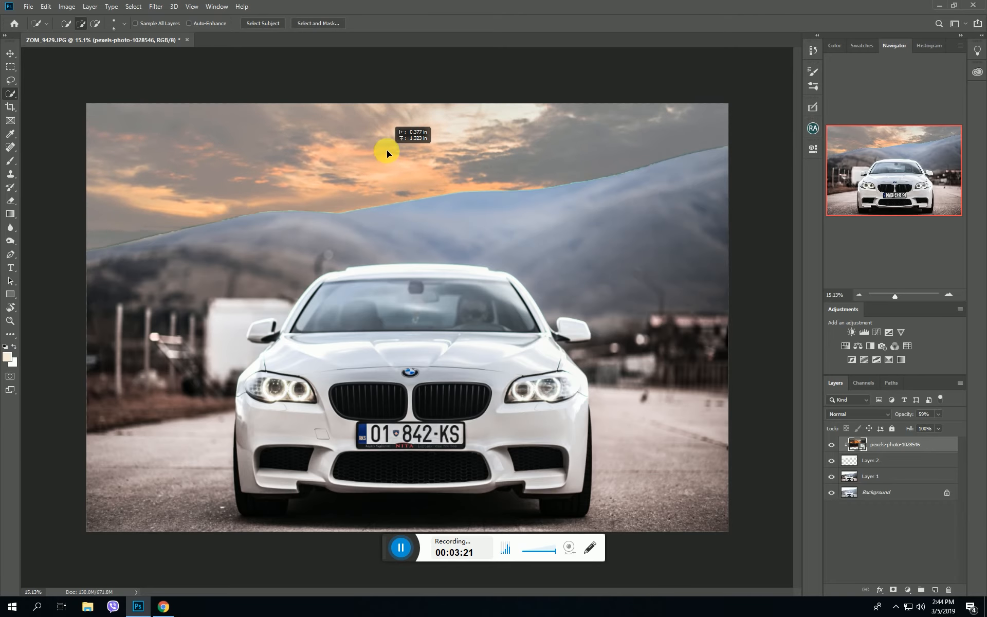
mouse_move(906, 415)
mouse_down()
mouse_move(936, 419)
mouse_move(924, 421)
mouse_up()
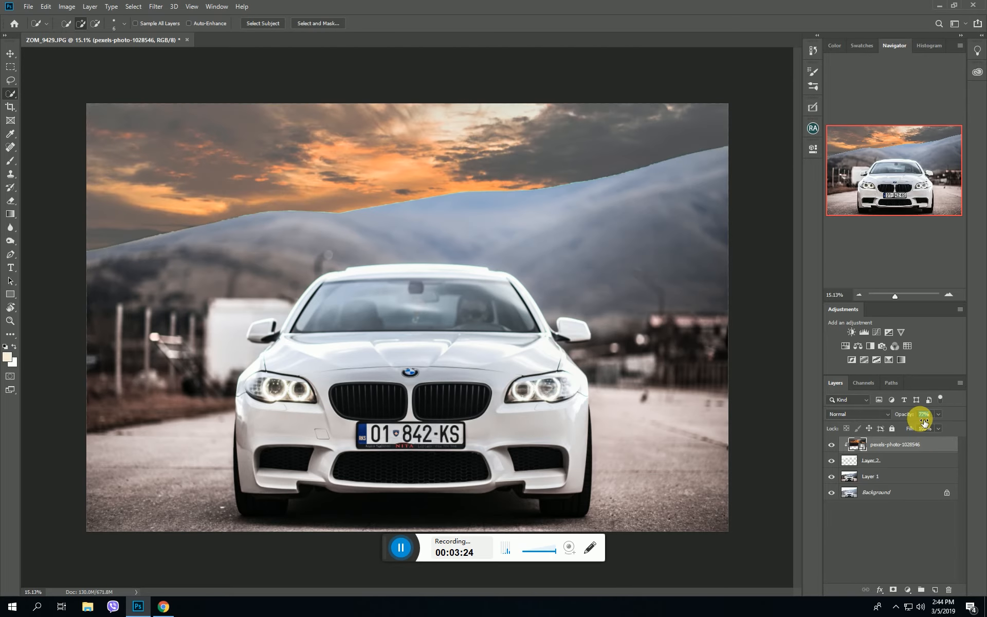
- Add a layer mask to the sky layer and fade the clouds along the hill line with a black 1200 px brush at 19% opacity
click(893, 589)
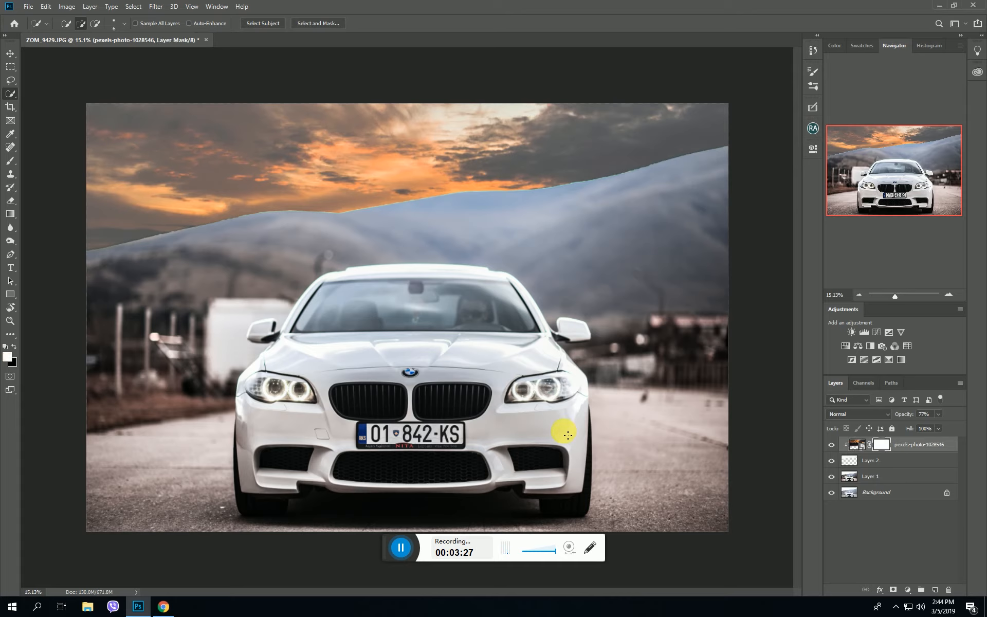
key(b)
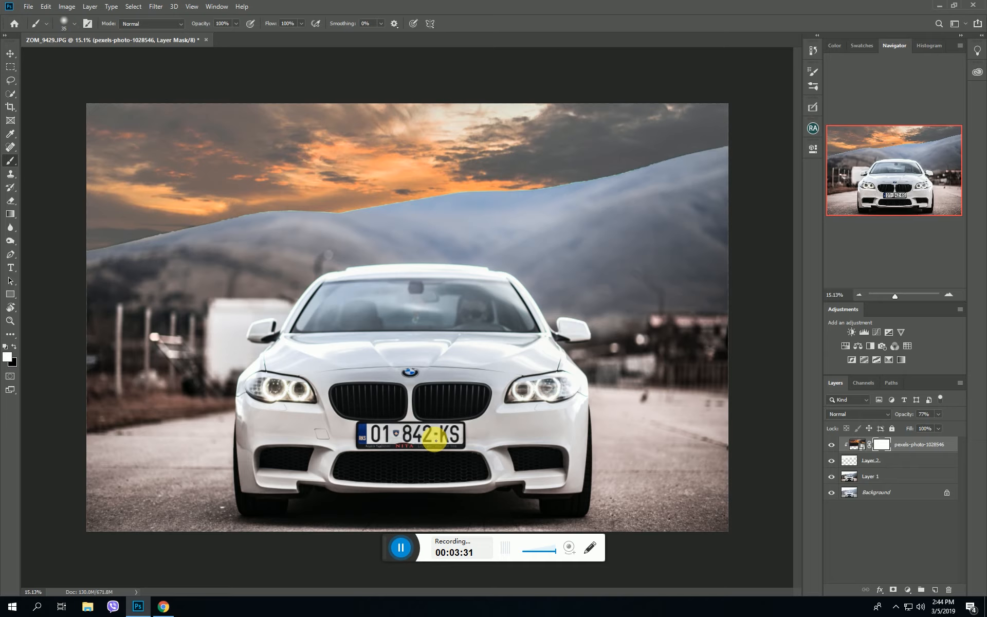
key(bracketright)
key(bracketright)
key(bracketright)
key(bracketright)
key(bracketright)
key(bracketright)
key(bracketright)
key(bracketright)
key(bracketright)
key(bracketright)
key(bracketright)
key(bracketright)
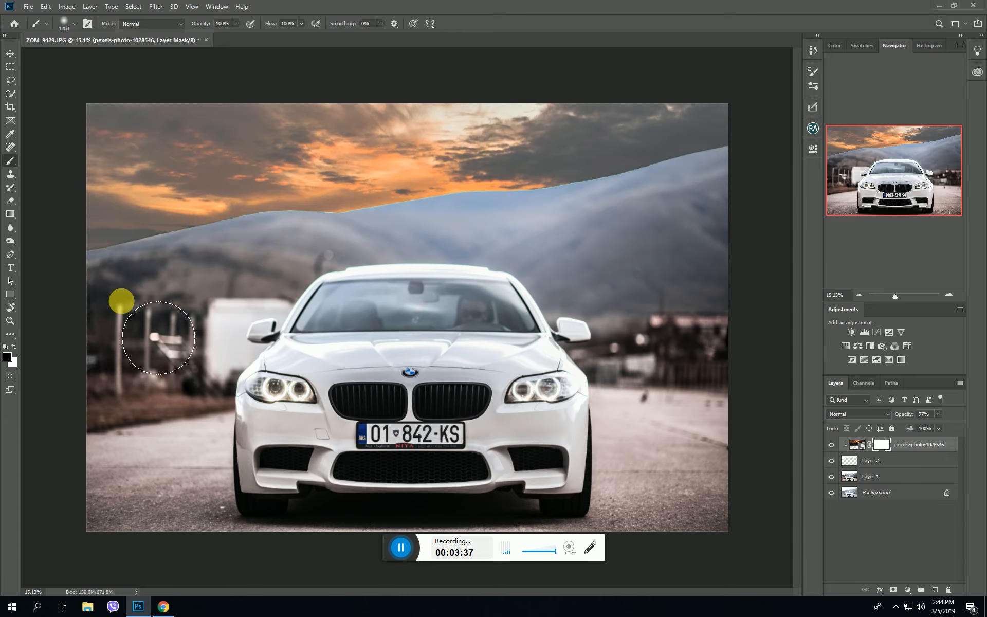
drag(203, 28, 159, 34)
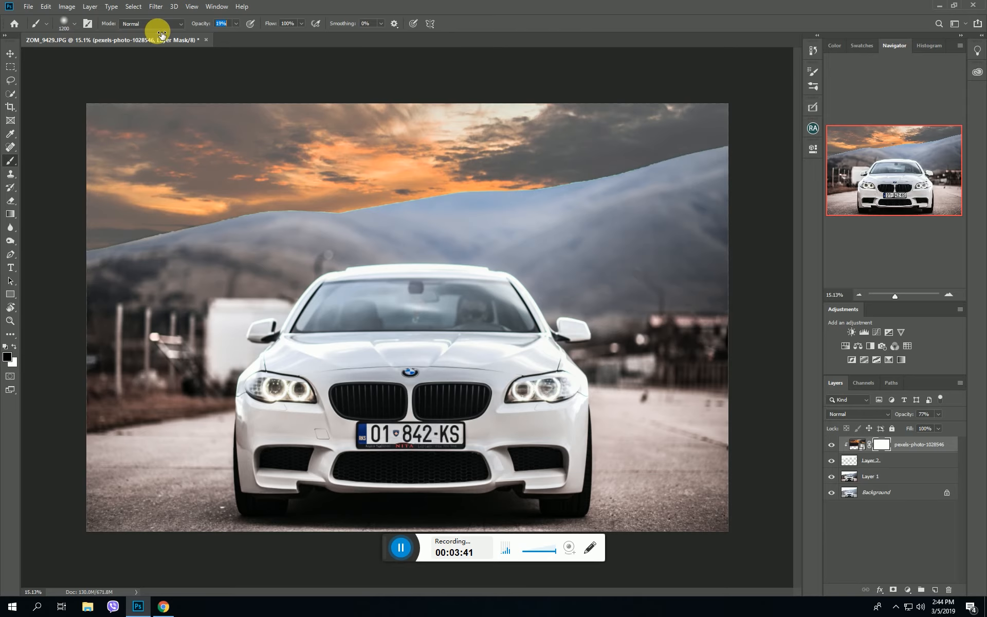
mouse_move(140, 306)
mouse_down()
mouse_move(235, 284)
mouse_move(125, 310)
mouse_move(556, 262)
mouse_move(418, 284)
mouse_move(577, 254)
mouse_up()
- Fade the sky further along the ridge with a smaller black brush, finishing with light strokes at 1000 px and 5% opacity
key(bracketleft)
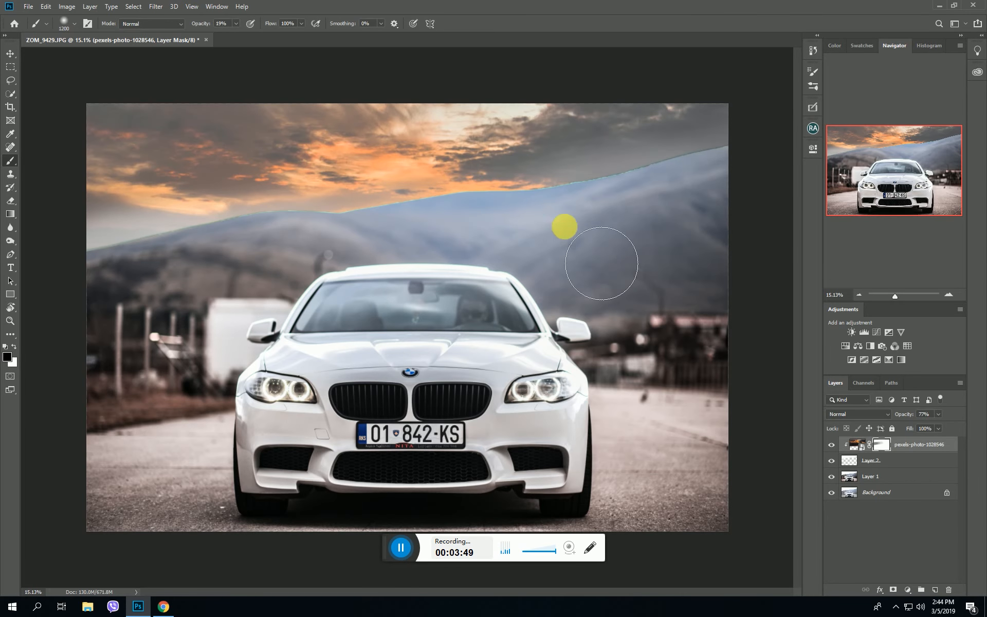
key(bracketleft)
key(bracketleft)
mouse_move(739, 203)
mouse_down()
mouse_move(701, 209)
mouse_move(789, 183)
mouse_move(539, 239)
mouse_move(710, 217)
mouse_move(566, 217)
mouse_move(286, 261)
mouse_move(165, 257)
mouse_move(189, 279)
mouse_move(403, 247)
mouse_move(402, 273)
mouse_move(800, 177)
mouse_move(204, 272)
mouse_move(36, 314)
mouse_move(752, 174)
mouse_move(634, 170)
mouse_move(692, 125)
mouse_move(452, 149)
mouse_move(87, 161)
mouse_move(68, 189)
mouse_move(181, 214)
mouse_move(137, 238)
mouse_move(309, 178)
mouse_move(210, 39)
mouse_up()
key(bracketright)
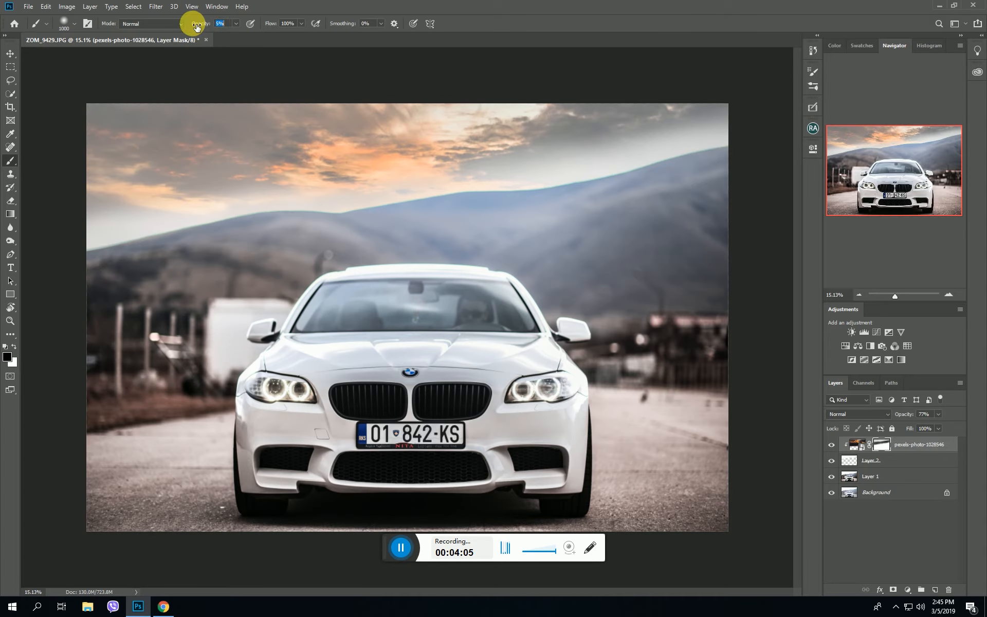
mouse_move(154, 247)
mouse_down()
mouse_move(198, 224)
mouse_move(116, 244)
mouse_move(269, 213)
mouse_move(444, 215)
mouse_move(565, 183)
mouse_move(545, 201)
mouse_move(787, 133)
mouse_move(685, 147)
mouse_move(677, 138)
mouse_move(506, 172)
mouse_move(524, 171)
mouse_move(398, 151)
mouse_move(405, 131)
mouse_move(108, 161)
mouse_move(287, 166)
mouse_move(401, 144)
mouse_move(93, 169)
mouse_move(328, 177)
mouse_move(216, 225)
mouse_move(82, 224)
mouse_move(633, 180)
mouse_move(573, 155)
mouse_move(593, 152)
mouse_move(545, 164)
mouse_move(594, 155)
mouse_move(617, 170)
mouse_move(711, 149)
mouse_move(521, 177)
mouse_move(588, 173)
mouse_up()
- Restore some cloud detail above the ridge by painting the sky mask white with a 500 to 600 px brush at 5% opacity
key(bracketleft)
key(bracketleft)
key(bracketleft)
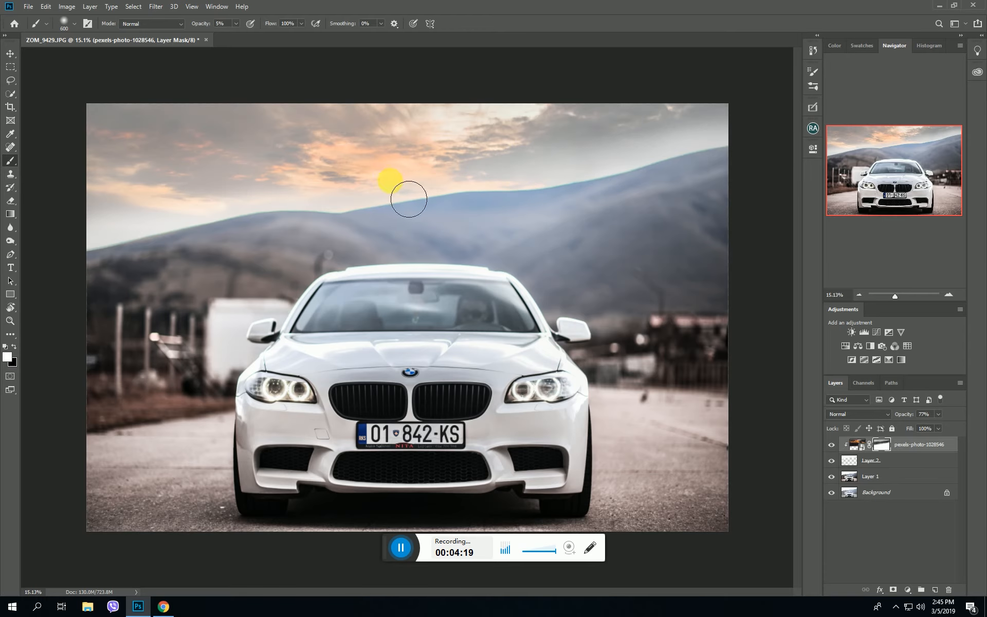
mouse_move(135, 242)
mouse_down()
mouse_move(205, 209)
mouse_move(357, 194)
mouse_move(357, 207)
mouse_move(100, 226)
mouse_move(388, 176)
mouse_move(401, 183)
mouse_up()
key(bracketright)
key(bracketleft)
key(bracketleft)
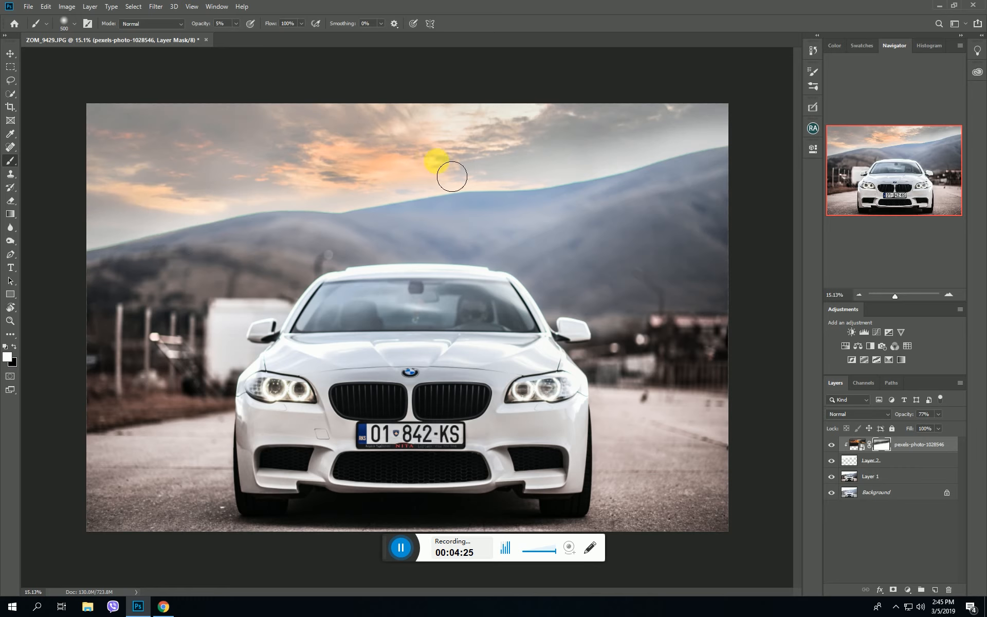
key(bracketright)
key(bracketright)
mouse_move(561, 149)
mouse_down()
mouse_move(231, 165)
mouse_move(227, 198)
mouse_move(277, 137)
mouse_move(124, 187)
mouse_move(632, 154)
mouse_move(583, 177)
mouse_move(638, 158)
mouse_move(497, 186)
mouse_up()
key(bracketleft)
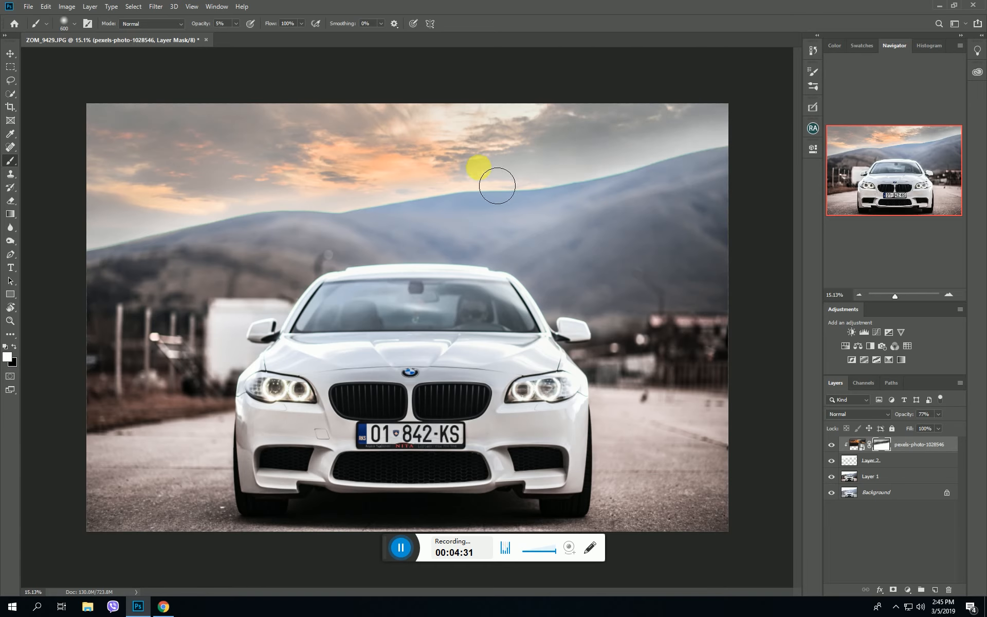
- Compare the photo with the sky layer hidden and shown, and set the sky layer's opacity to 84%
click(832, 444)
click(831, 444)
click(833, 444)
click(855, 446)
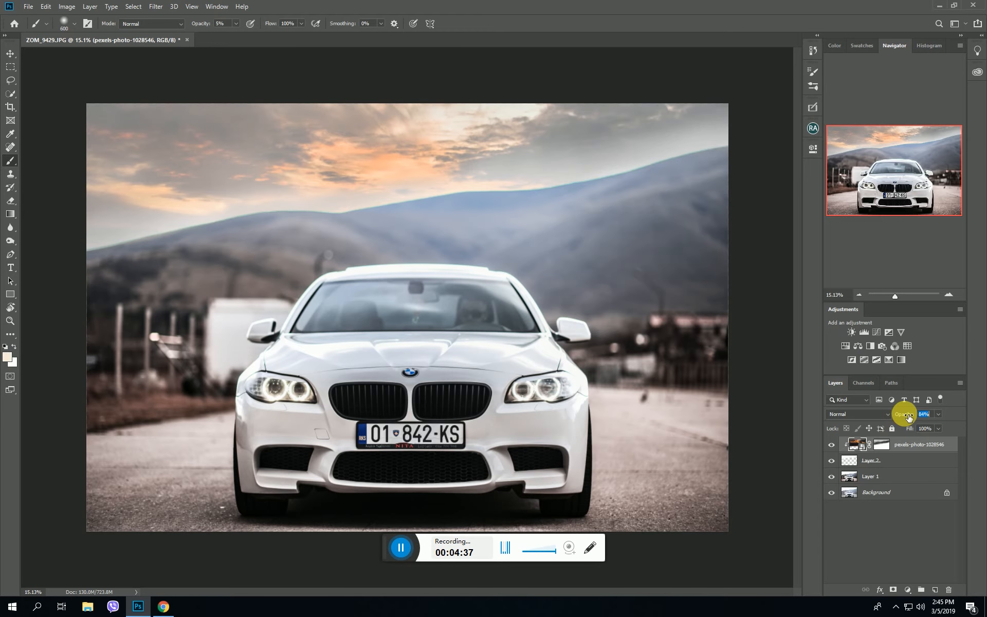
- Apply a Gaussian Blur smart filter to the sky image to soften the clouds
click(155, 7)
click(182, 123)
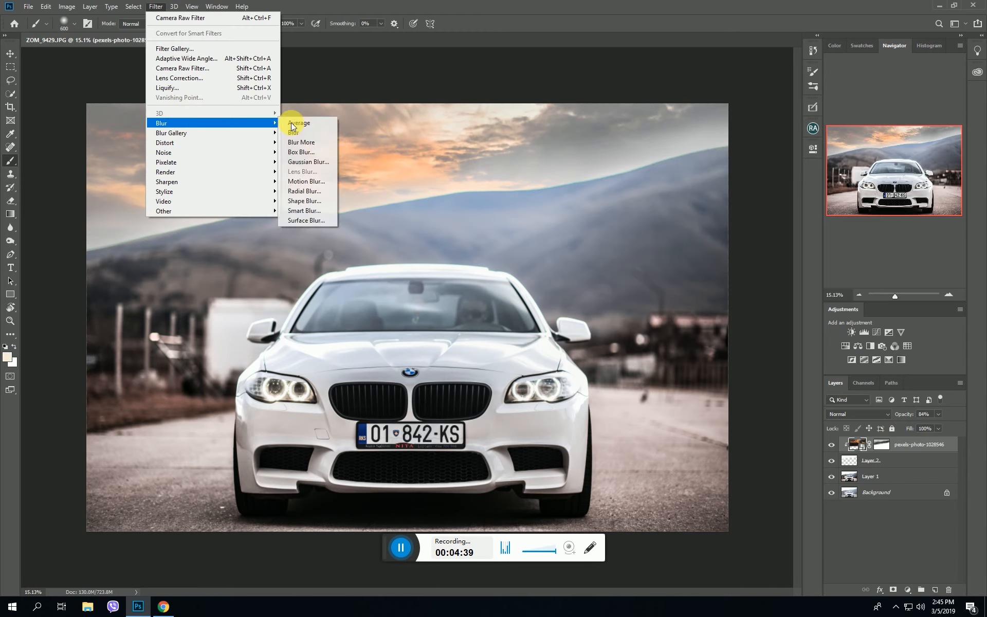
click(315, 160)
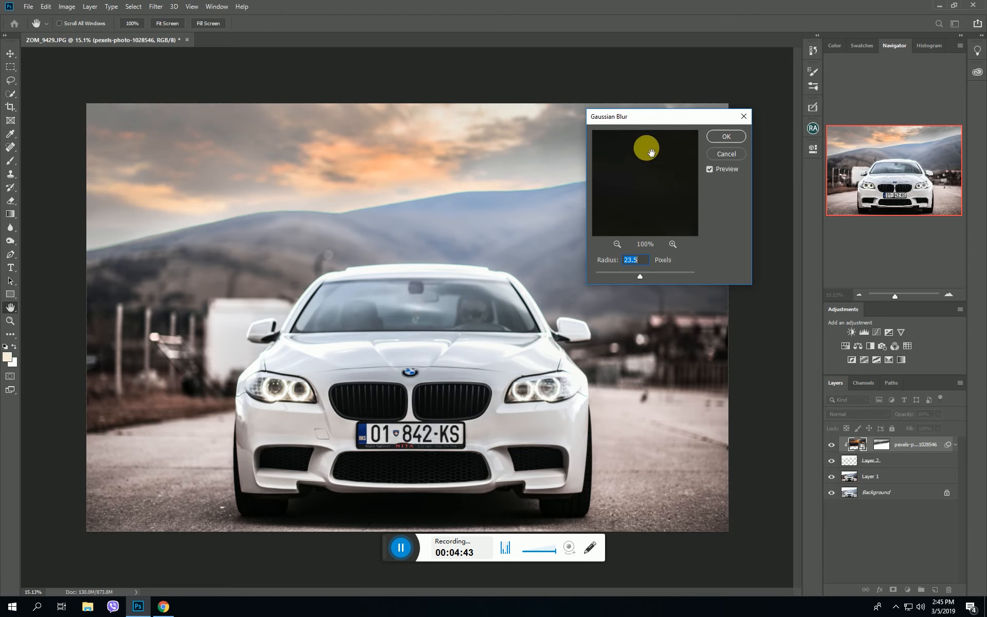
drag(653, 120, 152, 232)
click(229, 251)
key(b)
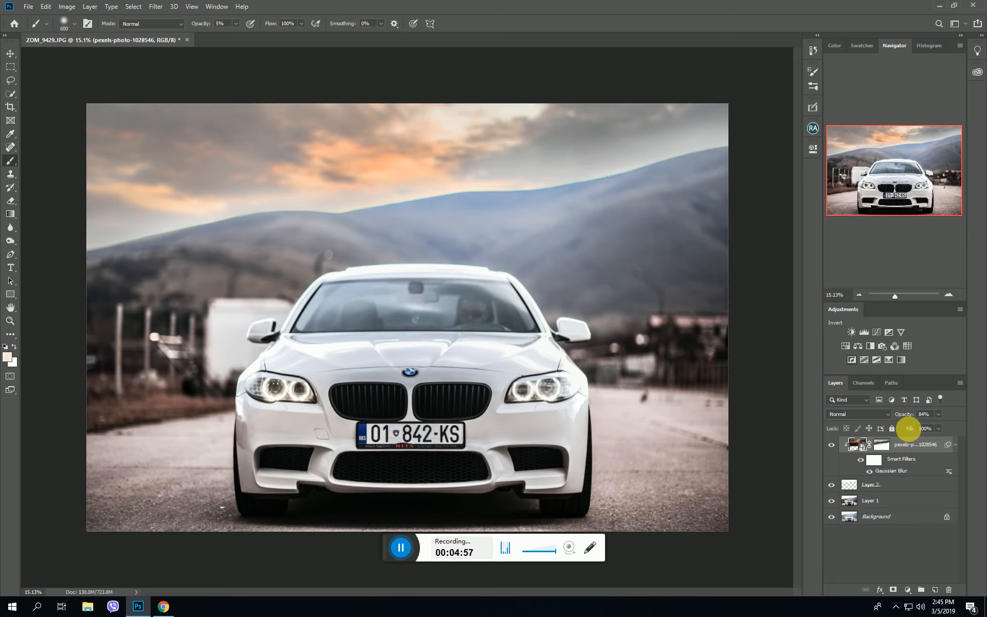
- Add a Color Lookup adjustment layer, preview the Orange and Blue LUTs and load F-8700-LOG.3dl
click(908, 590)
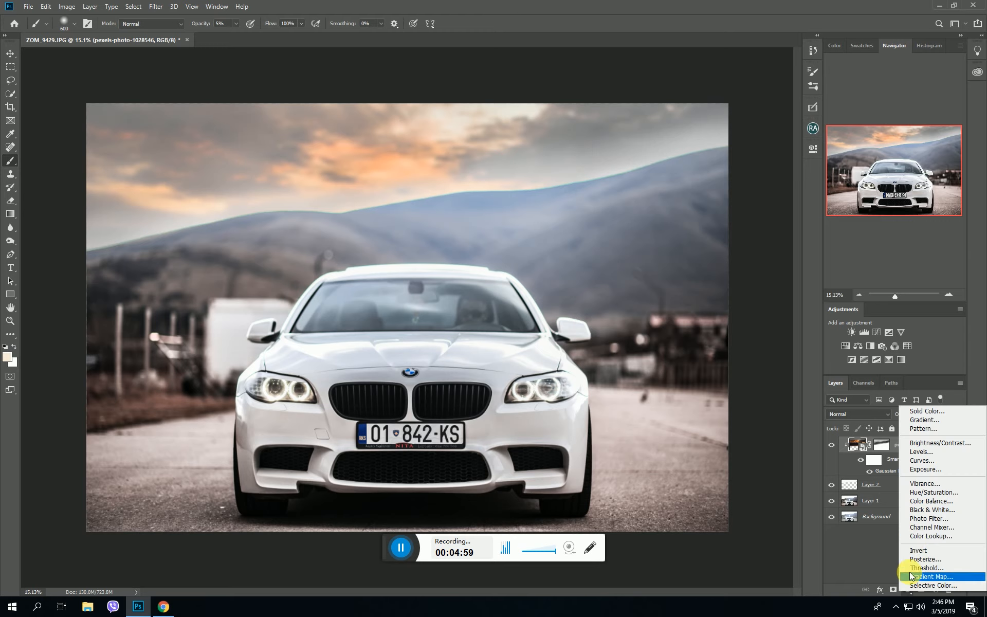
click(926, 526)
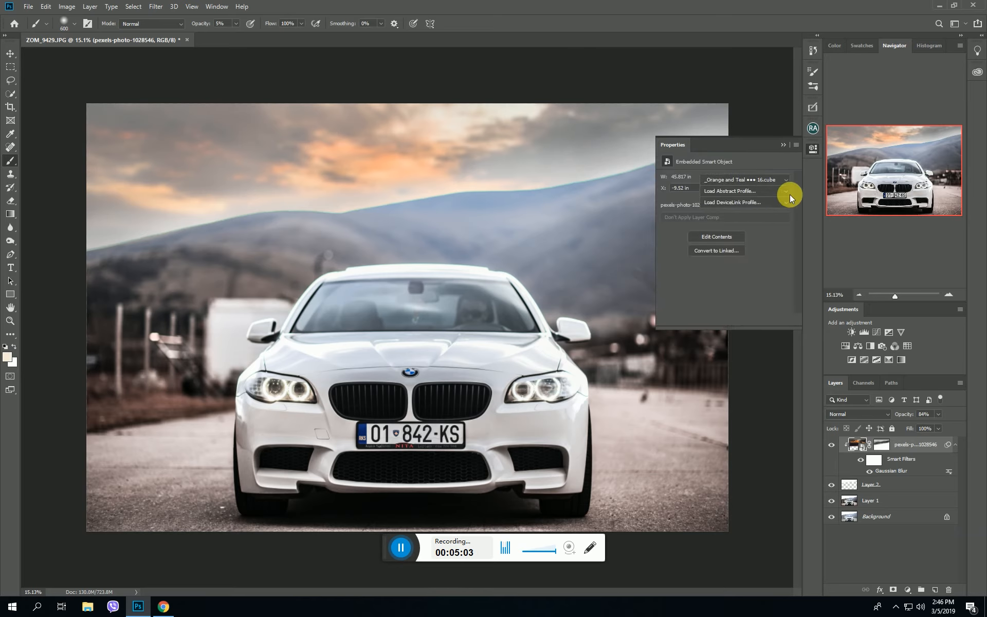
click(778, 180)
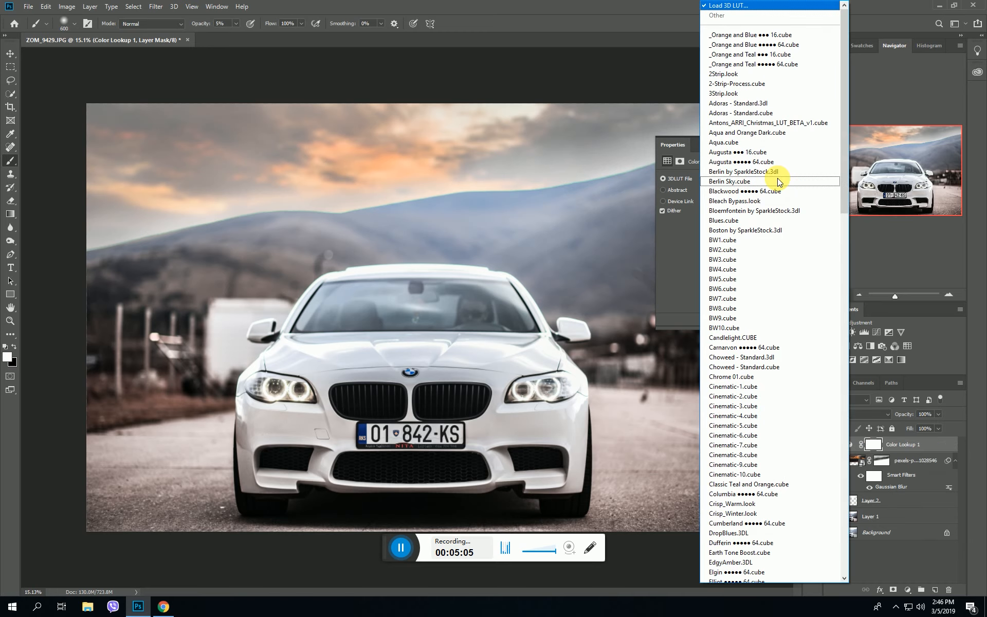
click(776, 33)
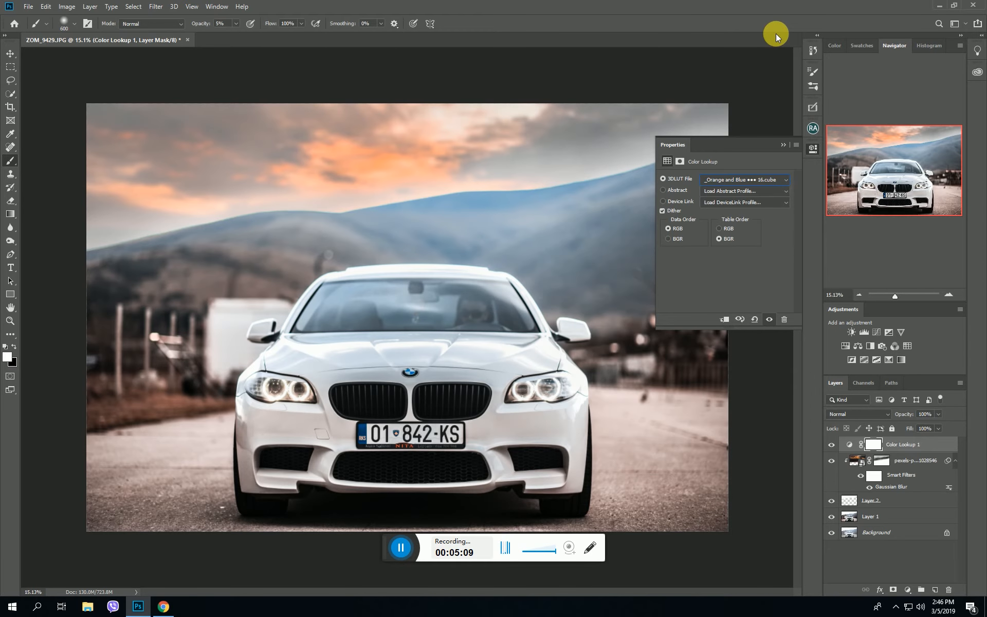
key(Down)
click(744, 184)
scroll(743, 334, down, 2)
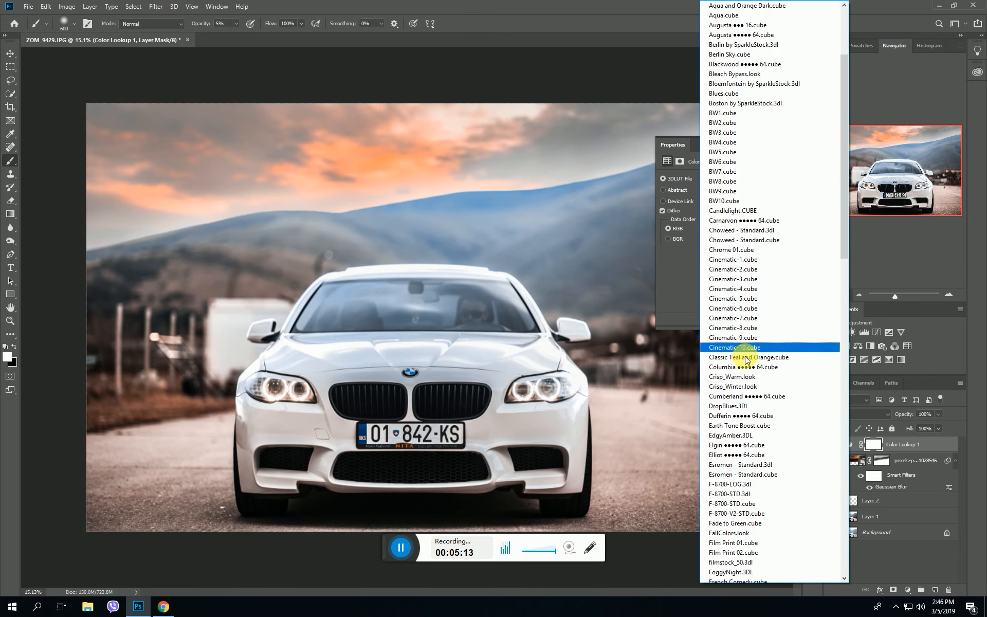
click(726, 485)
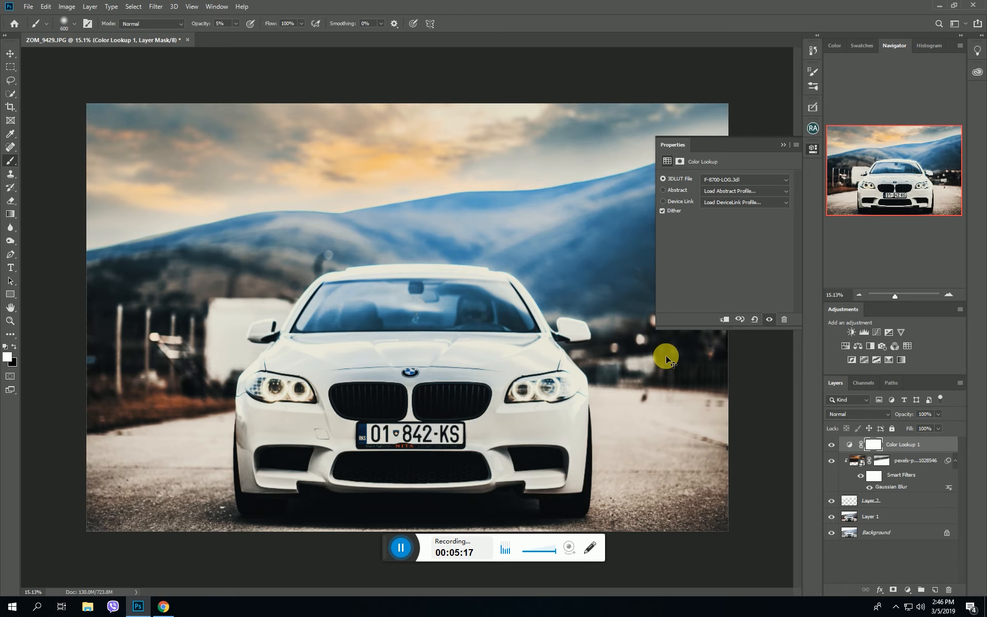
- Invert the Color Lookup mask and paint white over the foreground road with a 1000 px brush at 34% opacity
key(ctrl+i)
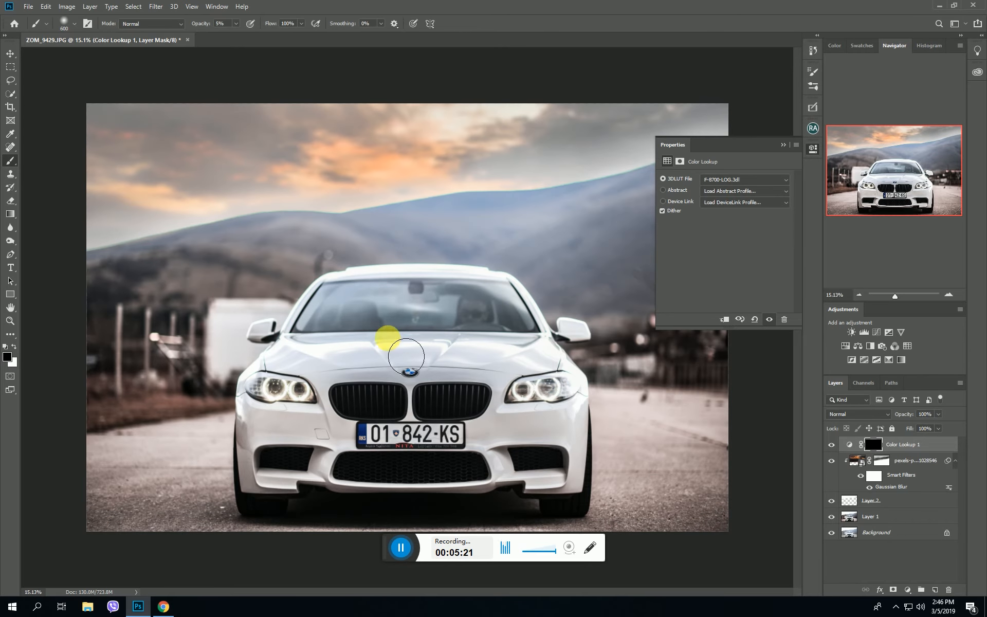
click(250, 372)
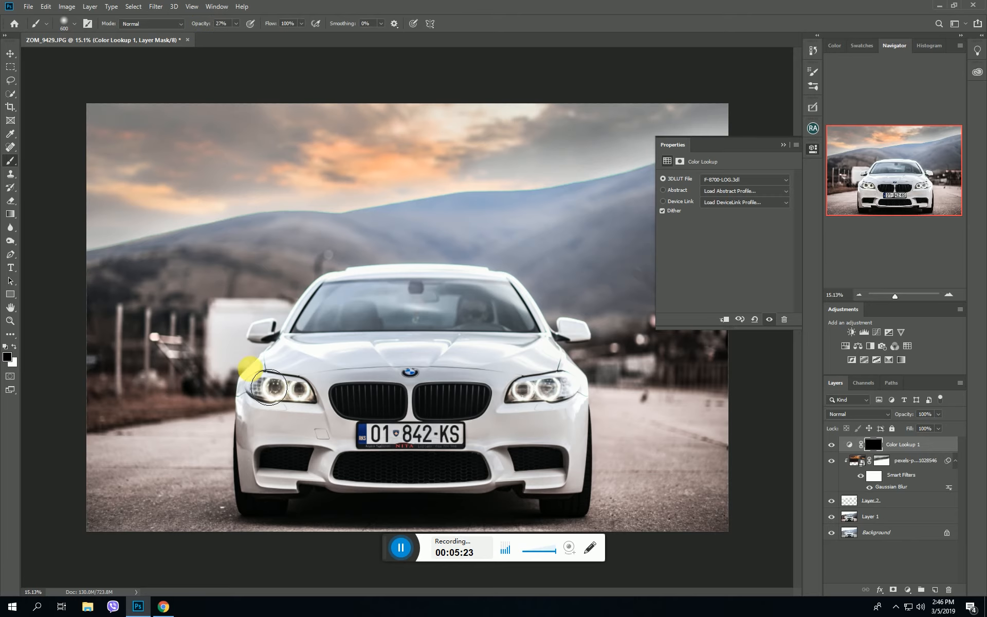
key(bracketright)
key(bracketright)
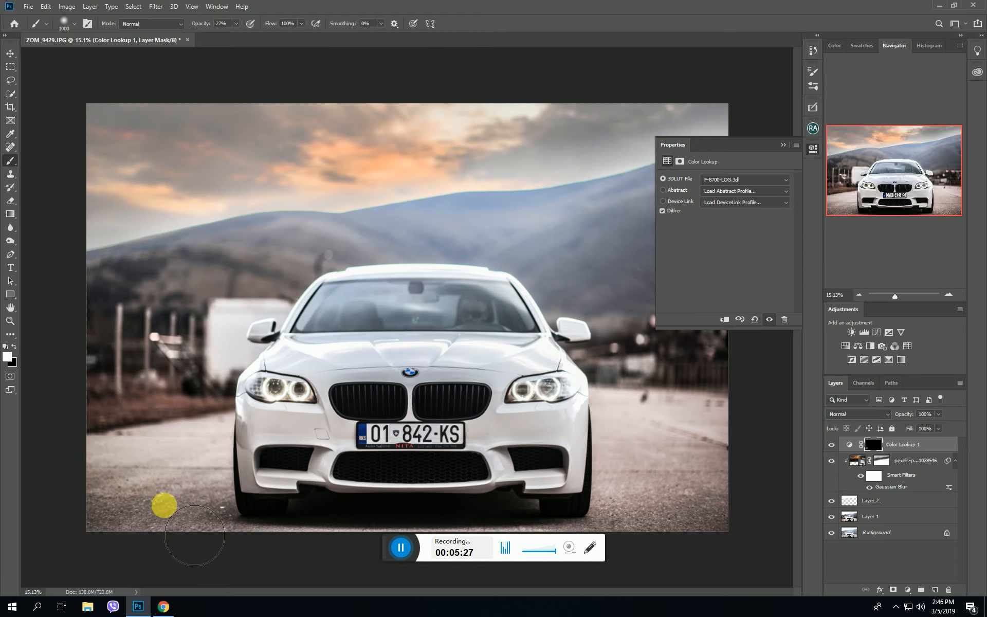
drag(210, 26, 213, 26)
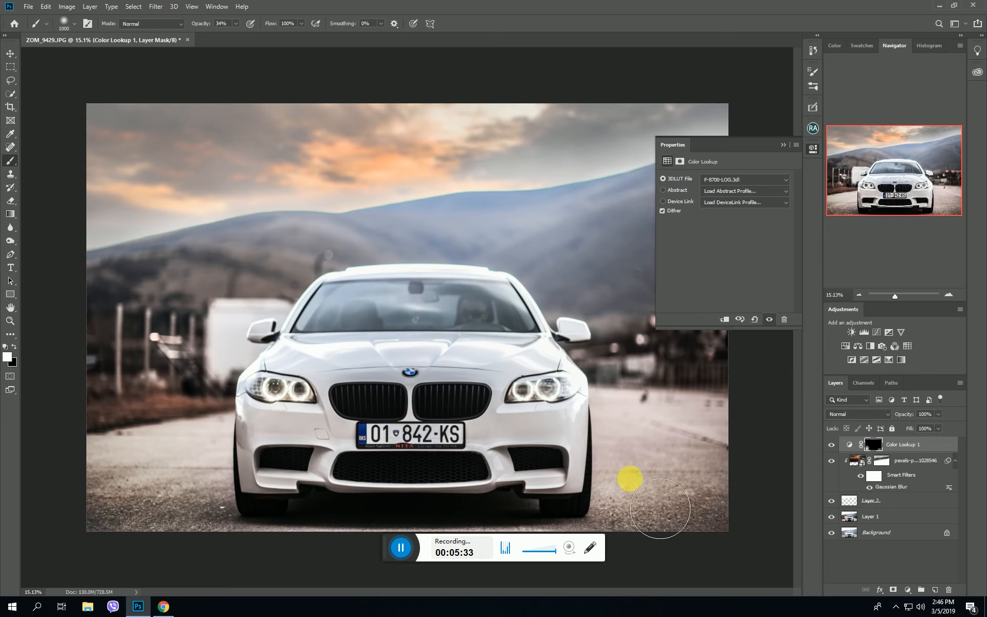
click(784, 146)
key(x)
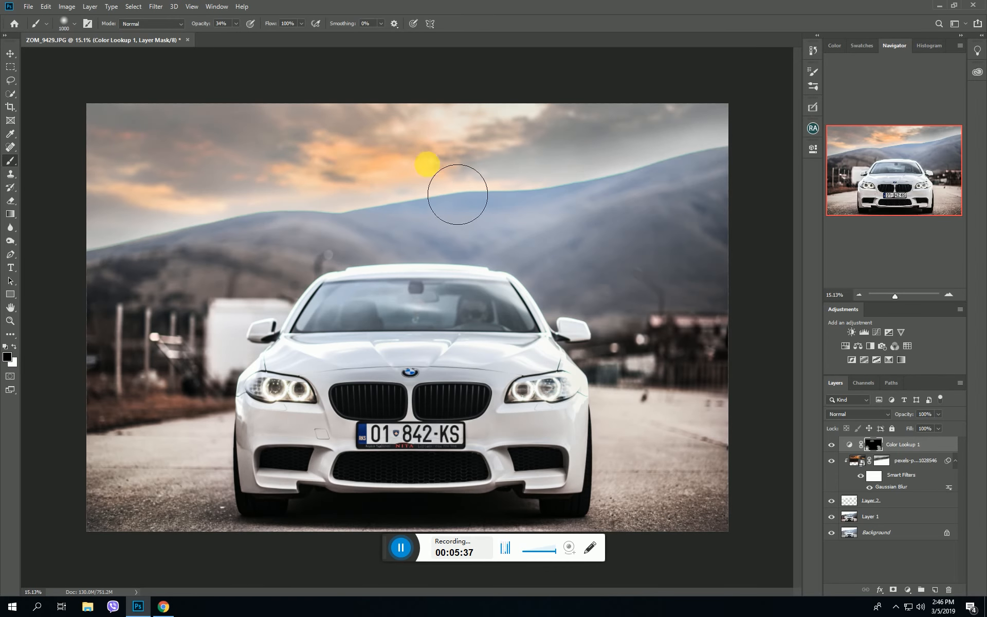
key(x)
- Paint the color lookup effect onto the road beside the car and across its front with a smaller white brush
drag(193, 406, 296, 431)
key(bracketleft)
key(bracketleft)
key(bracketleft)
scroll(277, 395, up, 2)
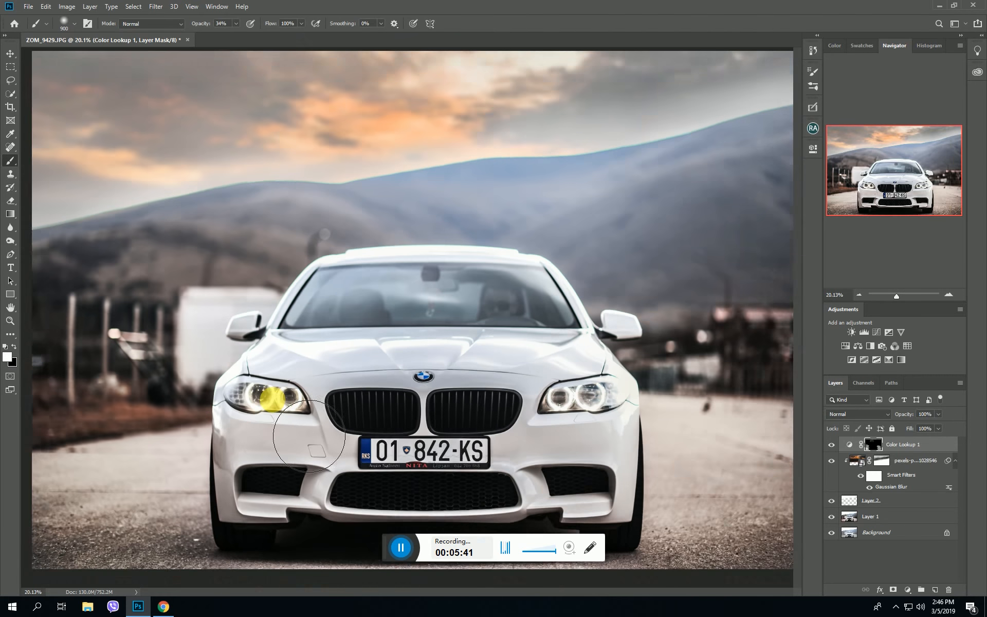
key(bracketleft)
drag(267, 418, 652, 401)
- Paint the color lookup effect over the road near the photo's lower-left corner with a larger white brush
scroll(594, 440, down, 2)
key(bracketright)
key(bracketright)
key(bracketright)
key(bracketright)
mouse_move(186, 538)
mouse_down()
mouse_move(342, 547)
mouse_move(202, 467)
mouse_move(216, 540)
mouse_move(661, 537)
mouse_move(545, 558)
mouse_move(412, 550)
mouse_move(571, 548)
mouse_move(686, 452)
mouse_move(592, 507)
mouse_move(488, 525)
mouse_move(198, 504)
mouse_up()
key(bracketright)
key(bracketleft)
key(bracketleft)
key(bracketright)
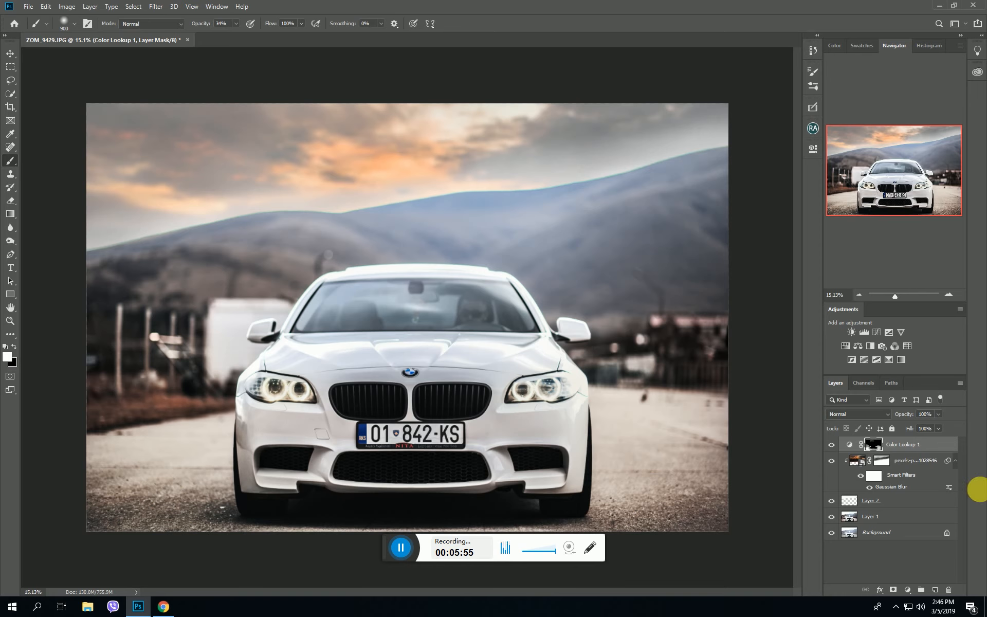
- Add a second Color Lookup adjustment layer with the _Orange and Blue 16.cube LUT at 85% opacity
click(911, 591)
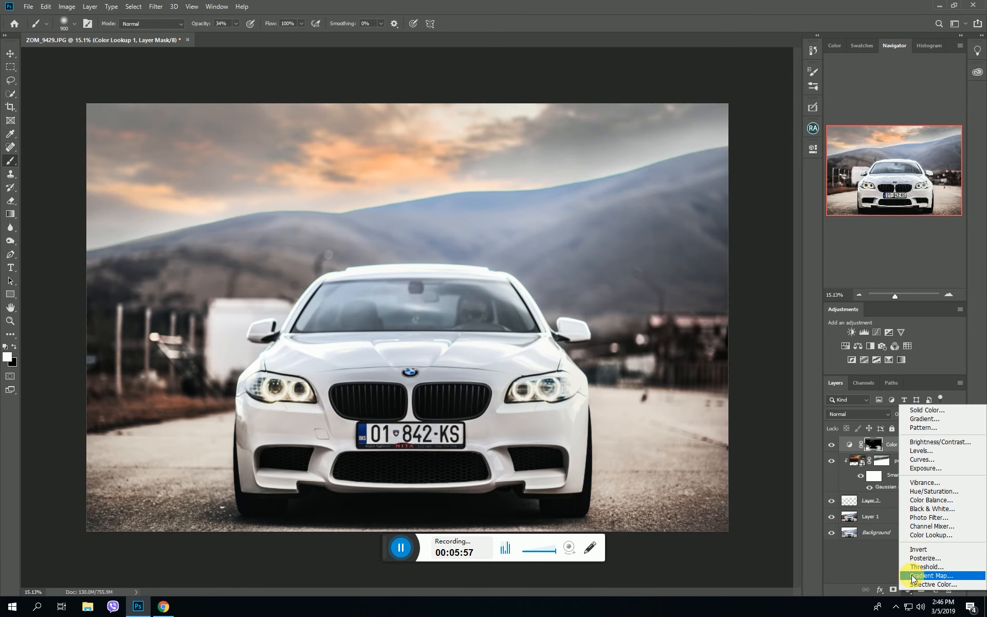
click(921, 533)
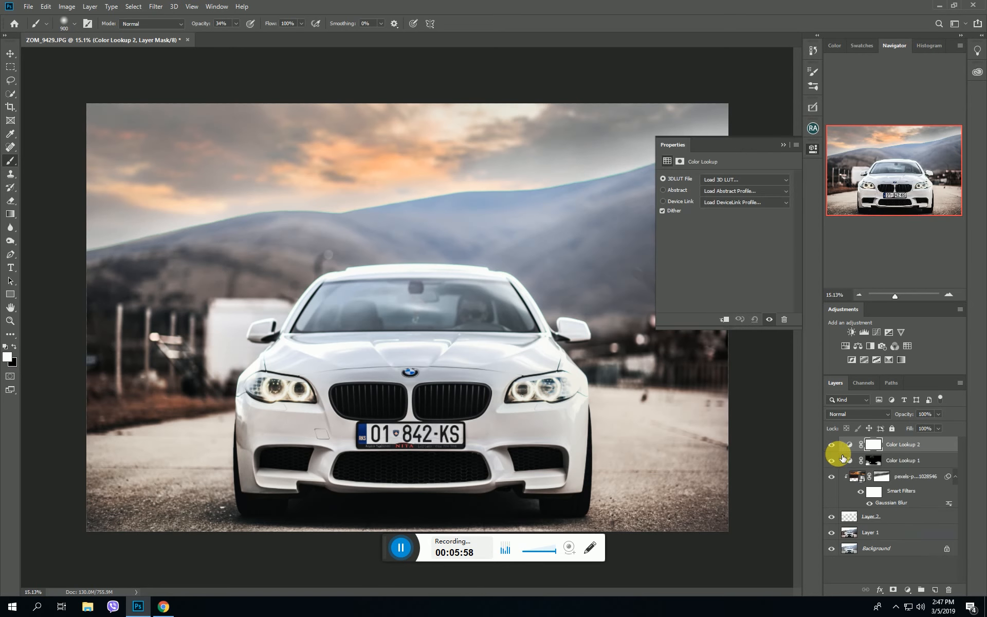
click(708, 181)
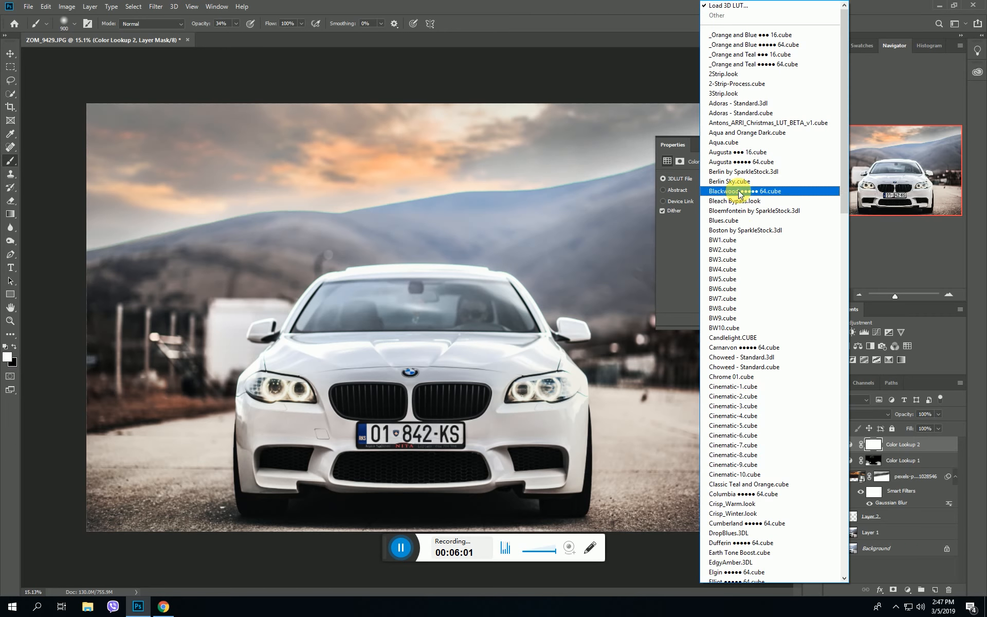
click(740, 35)
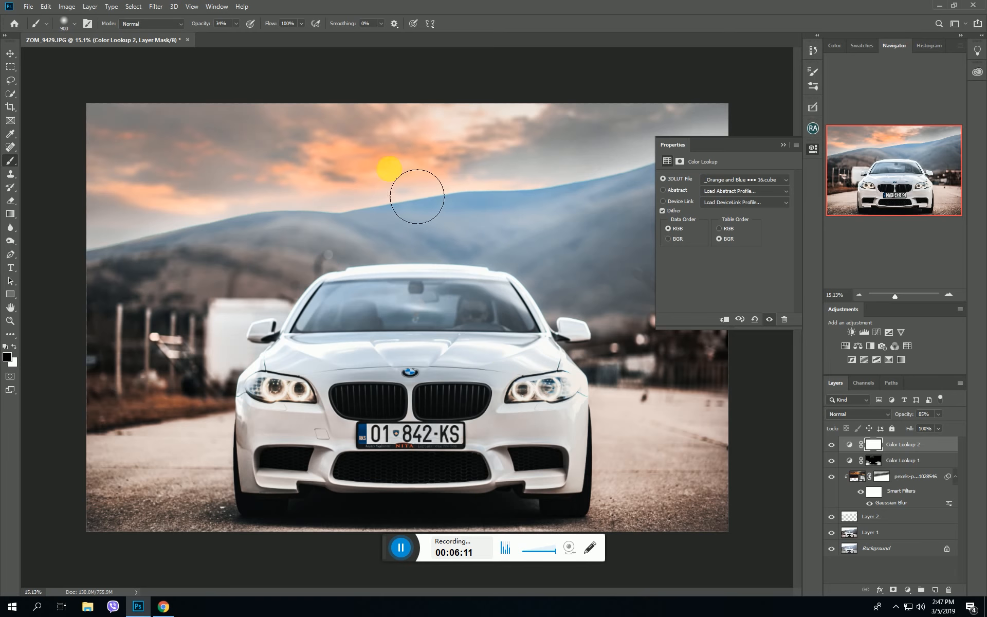
click(783, 144)
- Paint black over the sky and mountains on the new Color Lookup mask with a 1500 px brush at 34% opacity
key(bracketright)
key(bracketright)
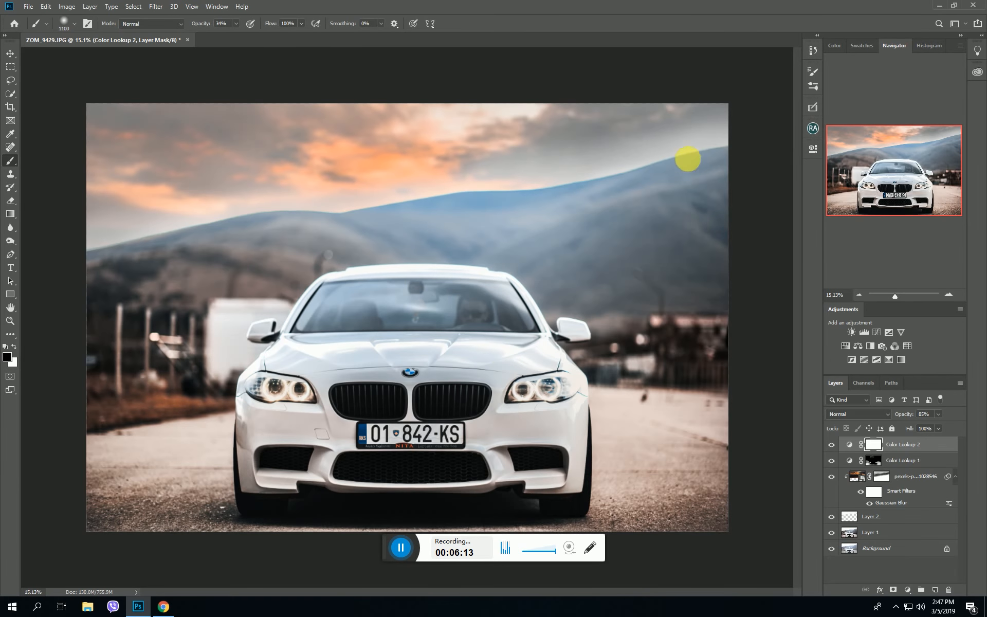
key(bracketright)
key(bracketright)
key(bracketright)
key(bracketright)
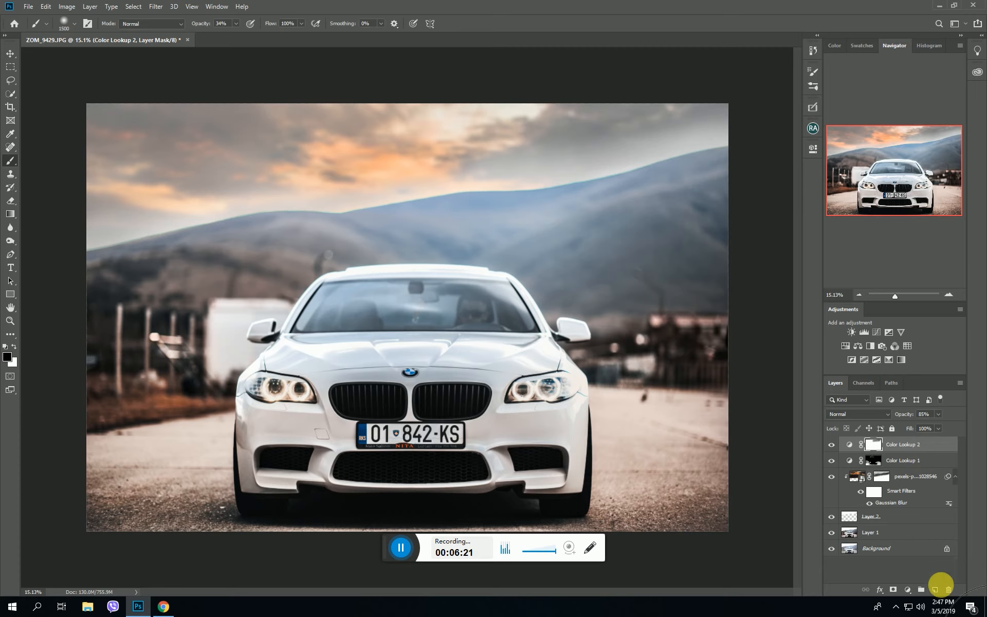
- Create a new layer above the Color Lookup layers and set the foreground color to blue 0018ff
click(935, 591)
alt+click(398, 379)
click(6, 357)
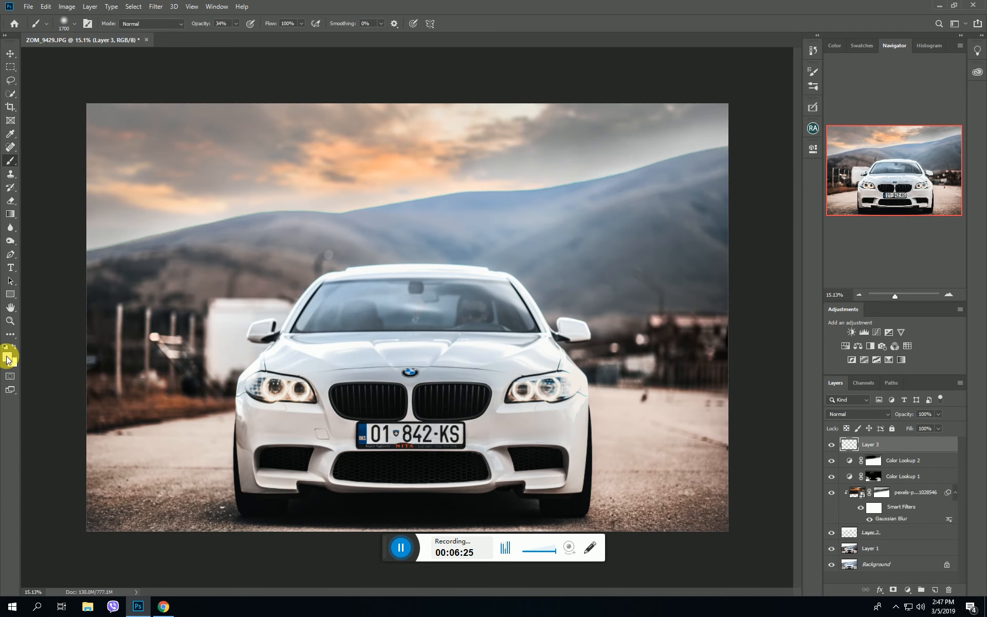
drag(489, 196, 499, 192)
click(487, 146)
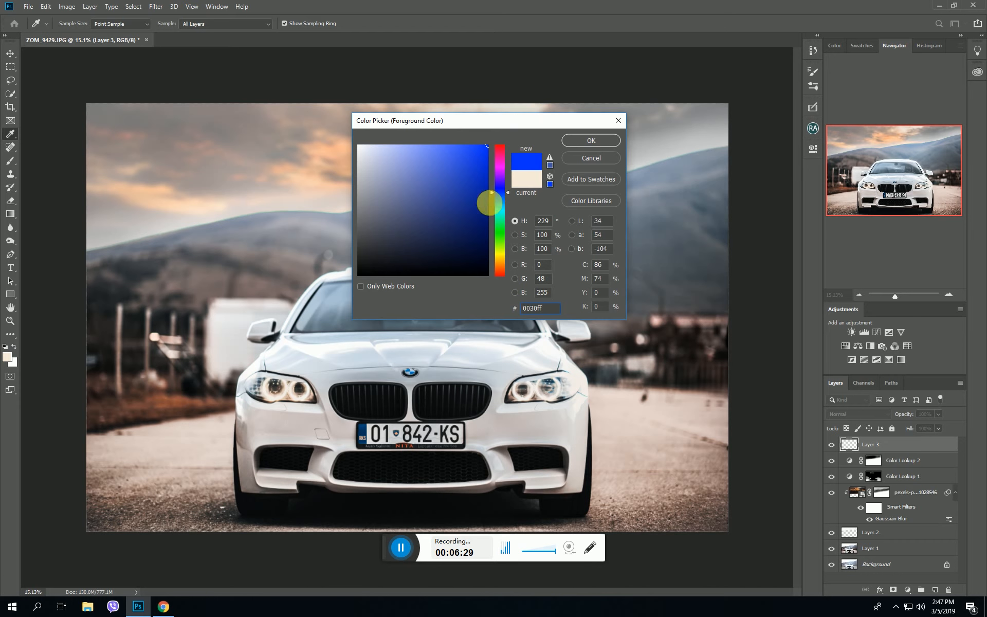
click(591, 141)
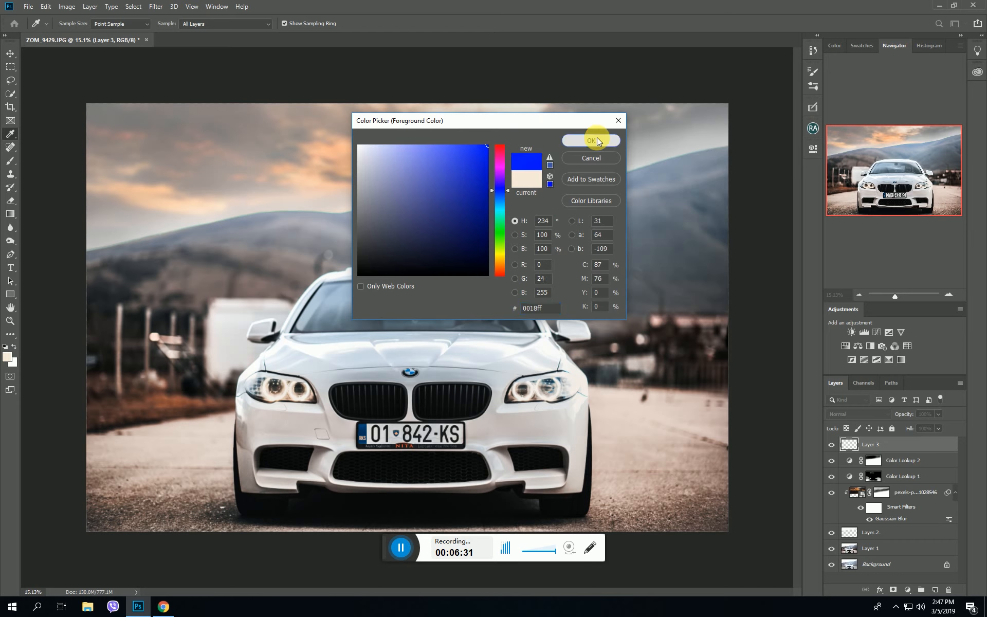
- Dab blue over both headlights on the new layer with a soft brush of about 700 px at 100% opacity
key(b)
scroll(340, 380, up, 3)
key(0)
key(bracketleft)
key(bracketleft)
key(bracketleft)
key(bracketleft)
key(bracketleft)
key(bracketleft)
key(bracketleft)
key(bracketleft)
key(bracketleft)
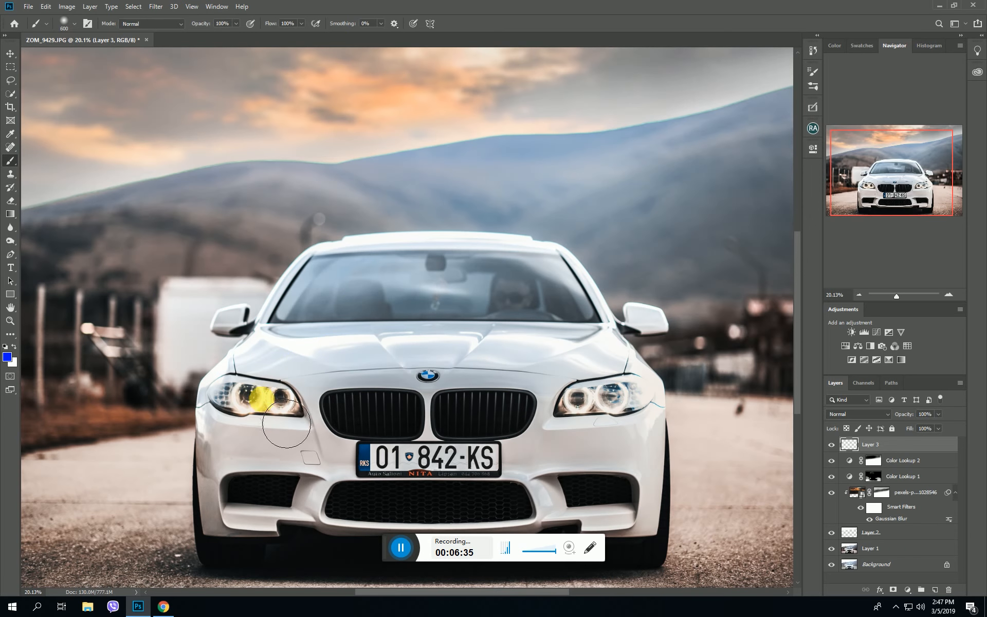
click(247, 395)
click(617, 396)
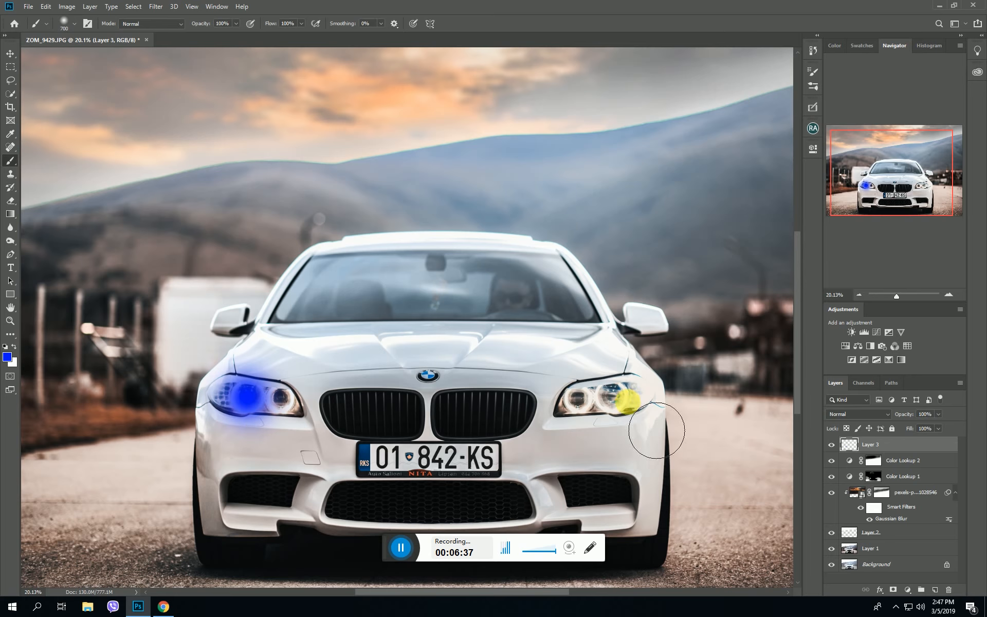
- Try the Screen blend mode and 44% opacity on the blue headlight layer
click(853, 415)
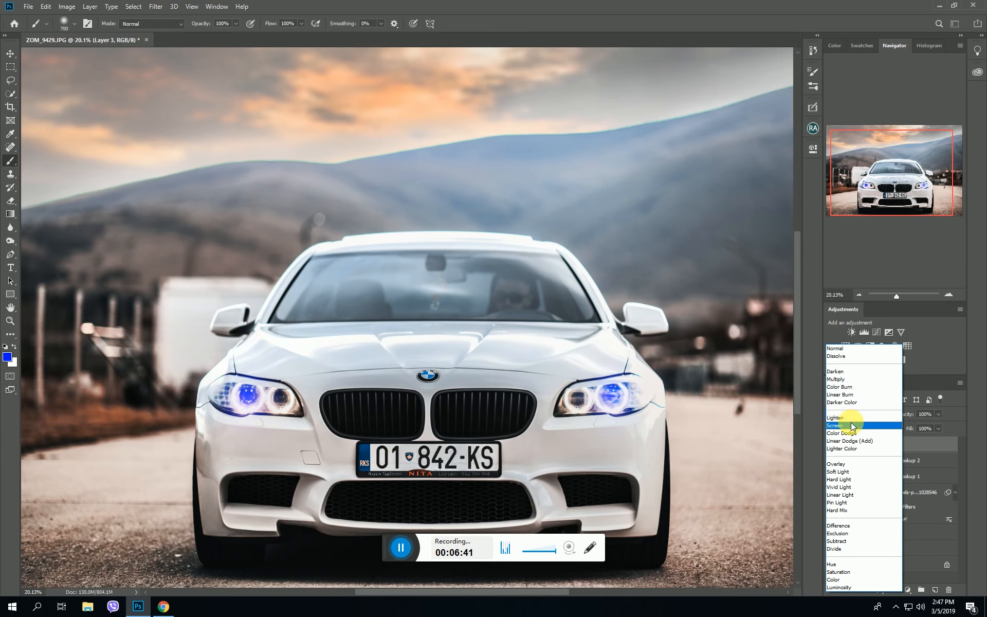
click(851, 425)
key(Down)
key(Down)
key(Down)
key(Down)
key(Up)
key(Up)
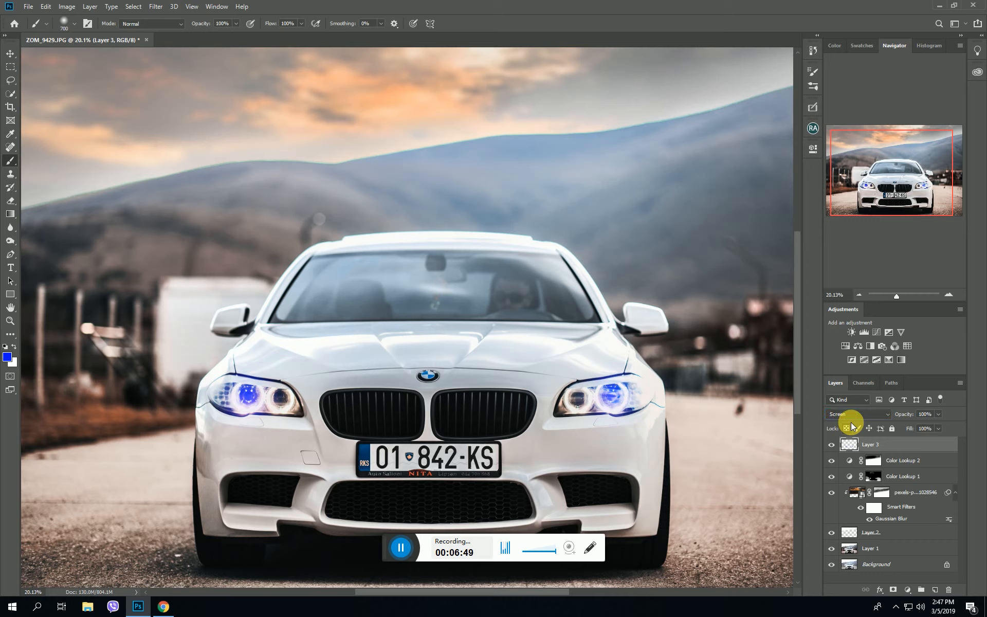
drag(901, 414, 539, 447)
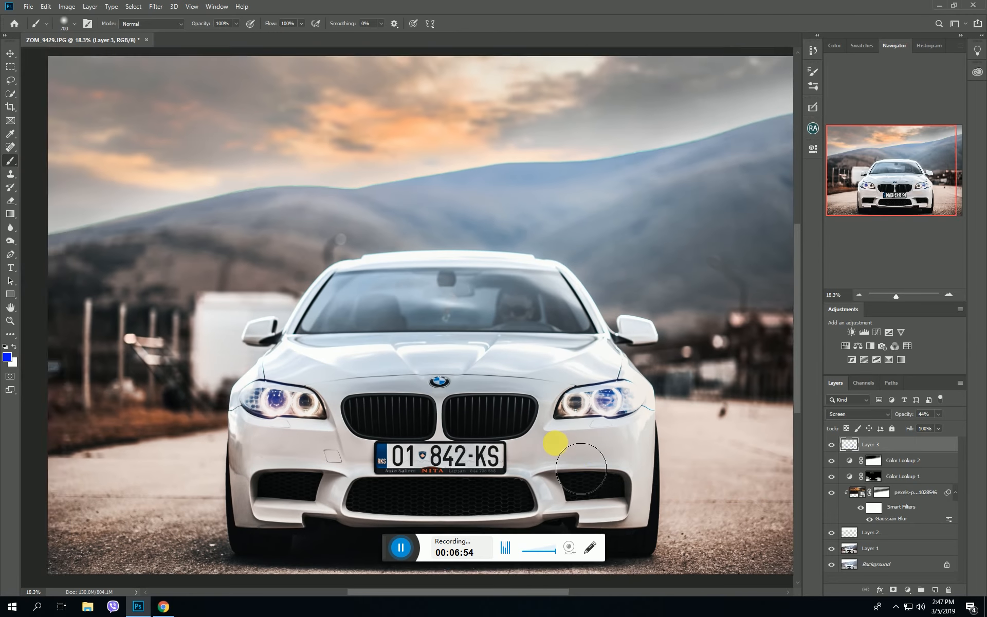
- Set the blue headlight layer to the Soft Light blend mode at 100% opacity
scroll(556, 443, down, 1)
click(863, 415)
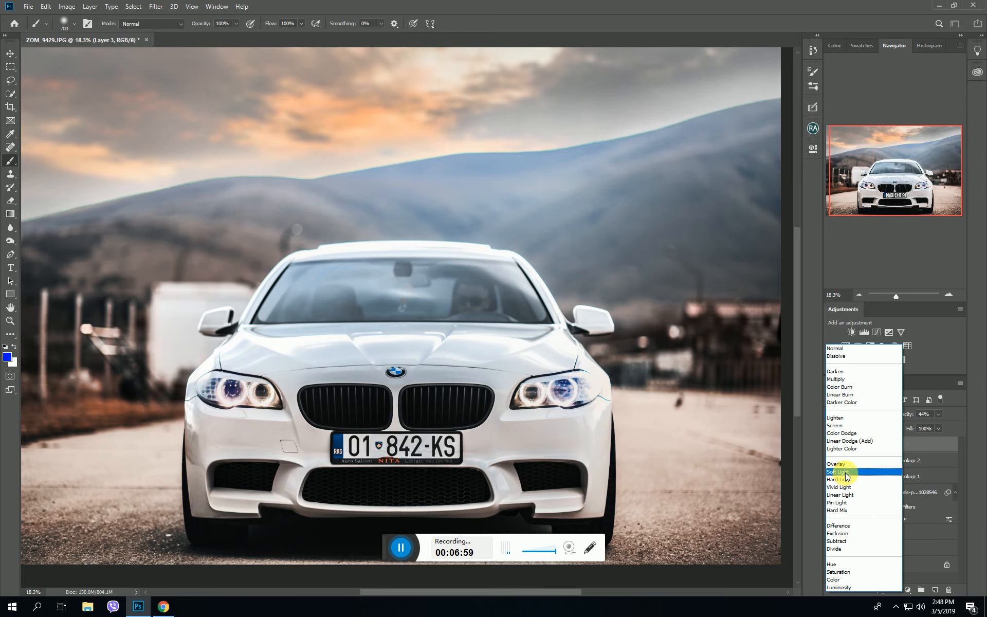
click(844, 471)
mouse_move(923, 418)
mouse_down()
mouse_move(908, 419)
mouse_move(929, 412)
mouse_up()
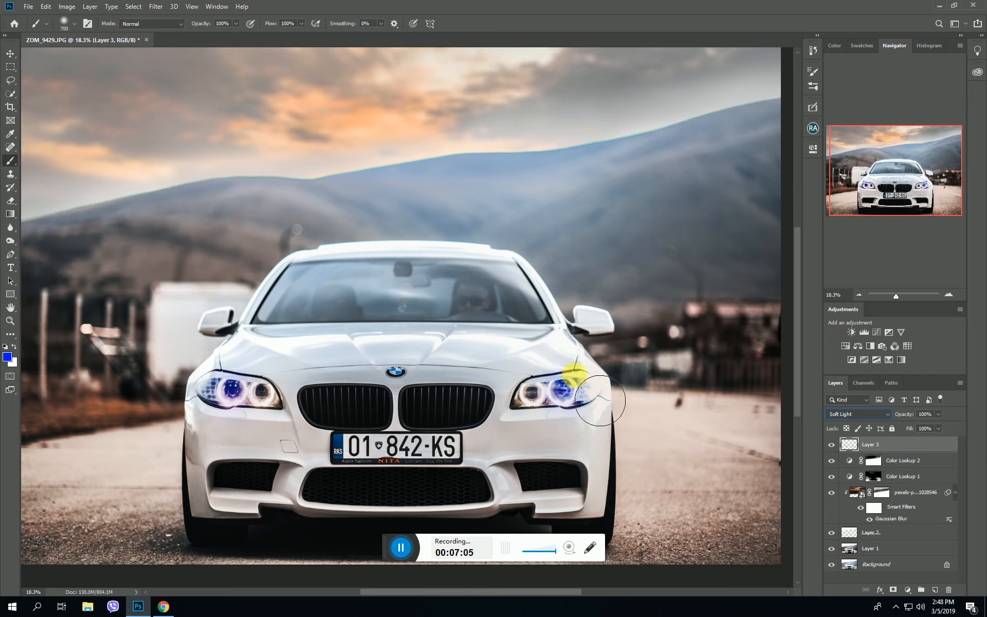
- Apply Hue/Saturation to the headlight layer with Hue -13 and Saturation -38
click(77, 6)
mouse_move(82, 34)
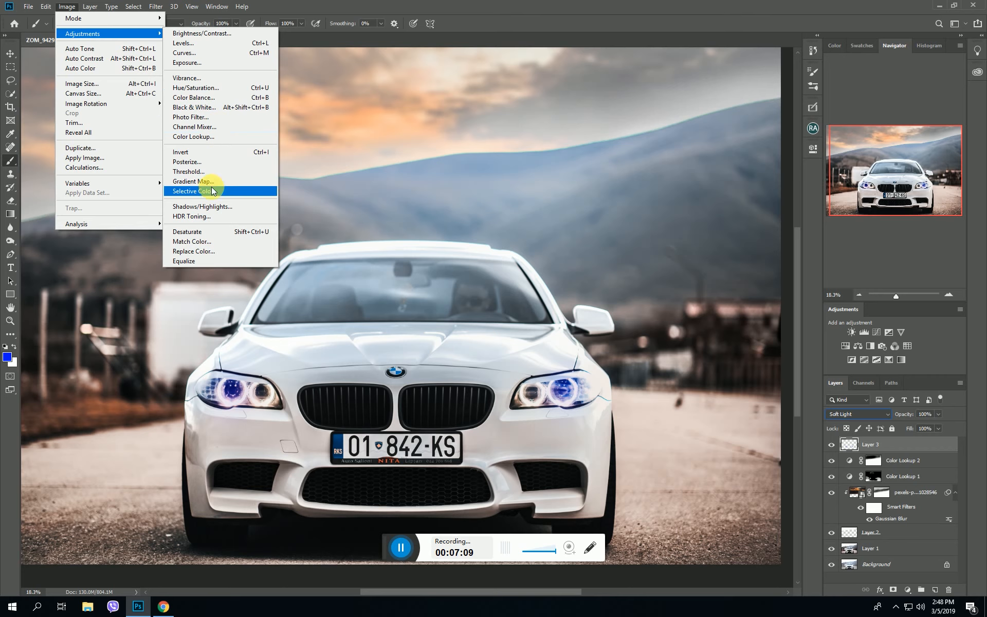
click(213, 90)
drag(451, 129, 493, 122)
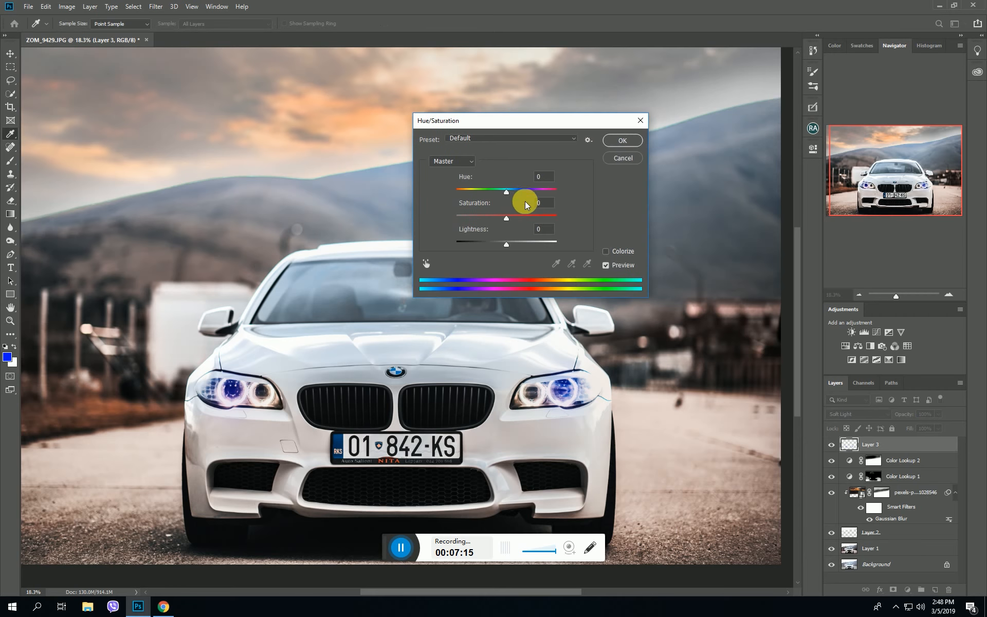
drag(505, 191, 549, 189)
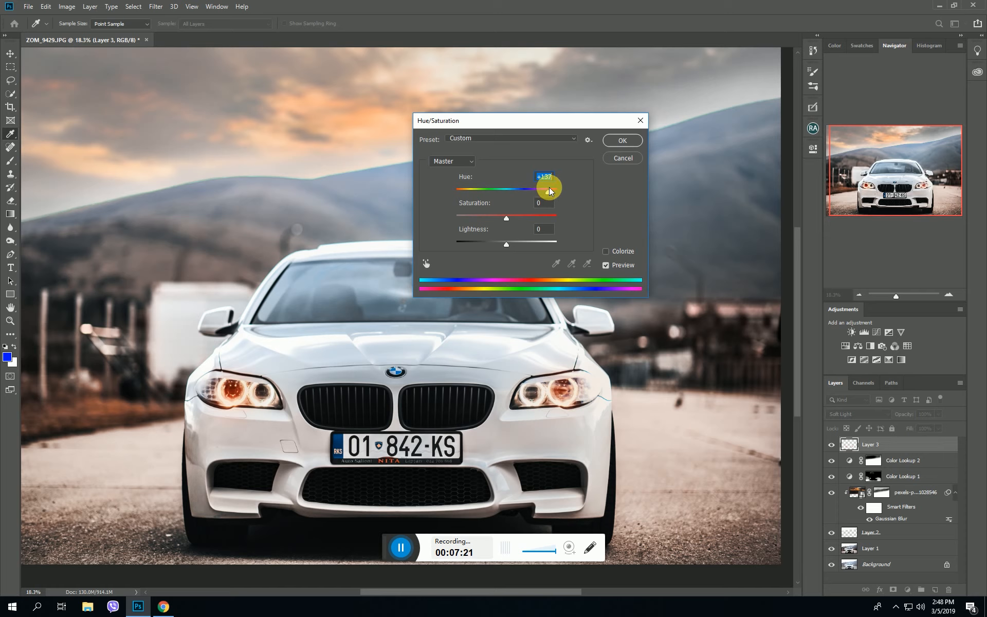
drag(507, 218, 485, 220)
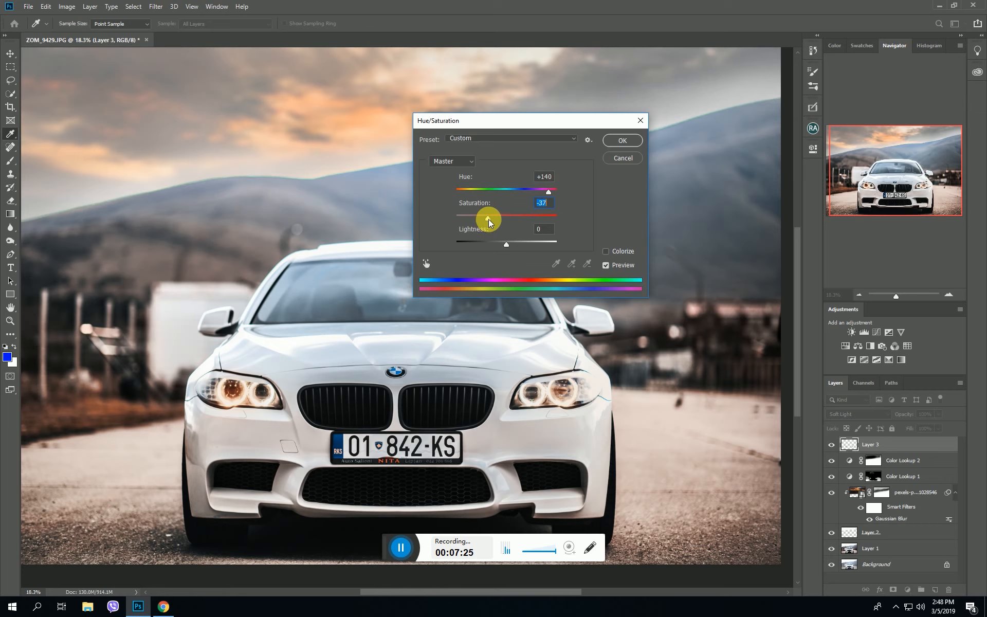
drag(546, 192, 498, 198)
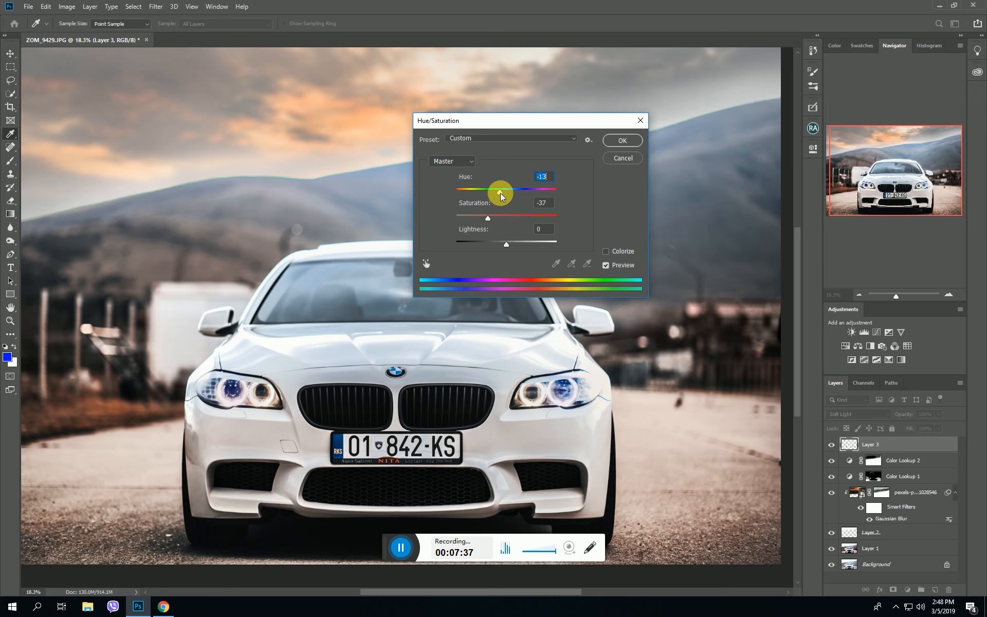
drag(491, 216, 488, 217)
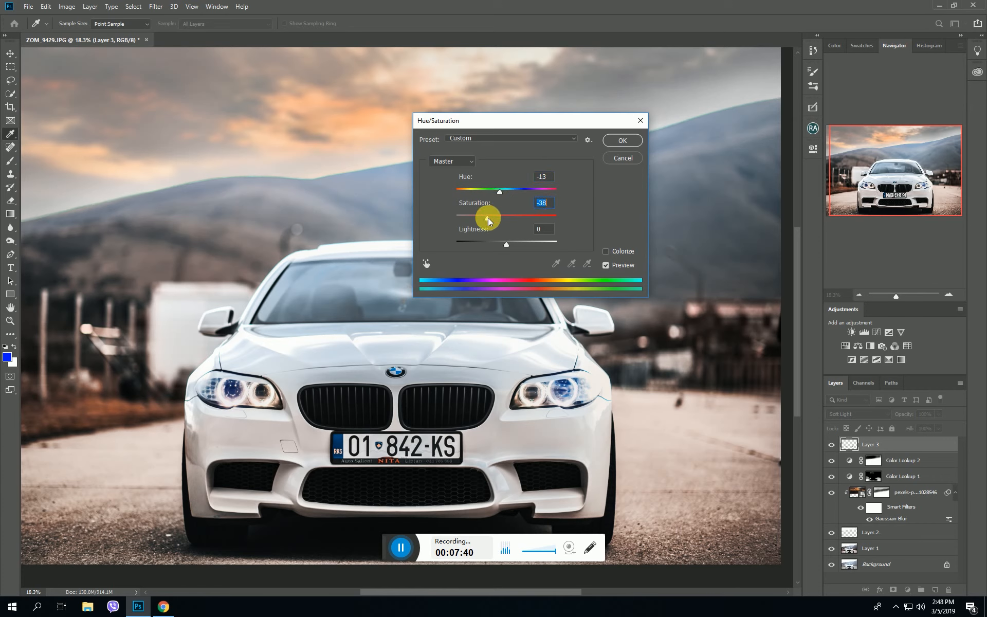
click(611, 139)
key(b)
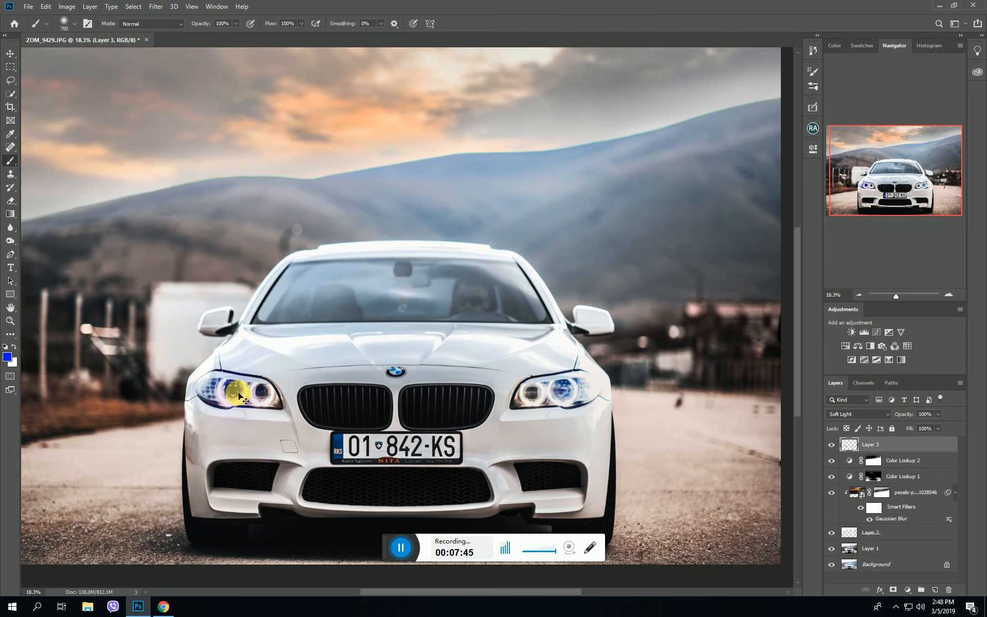
- Transform the headlight glow layer to about 97% scale and narrow it from the car's left-hand headlight side to fit both headlights
scroll(469, 425, up, 1)
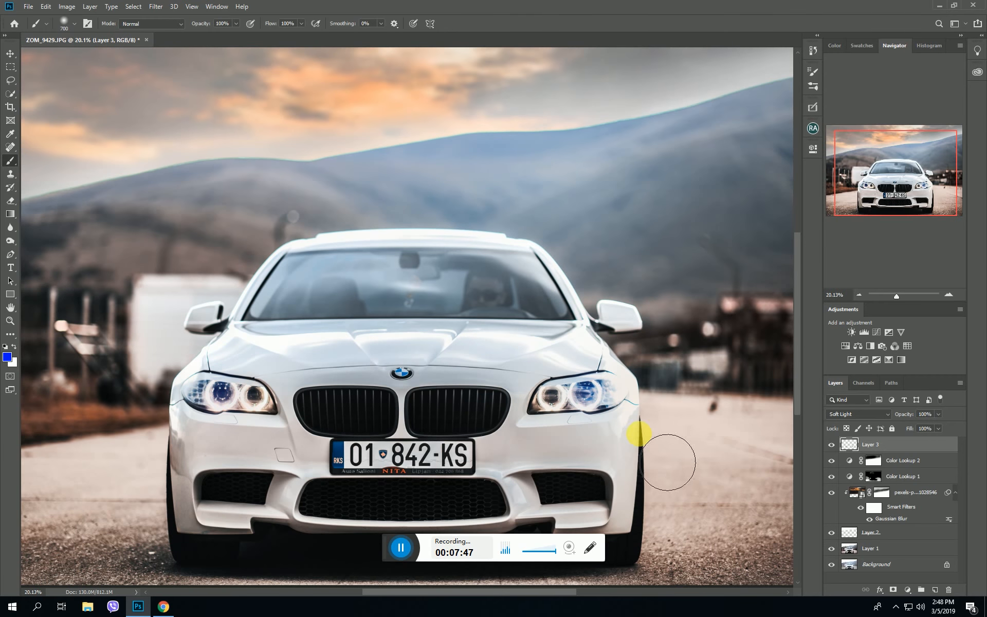
key(ctrl+t)
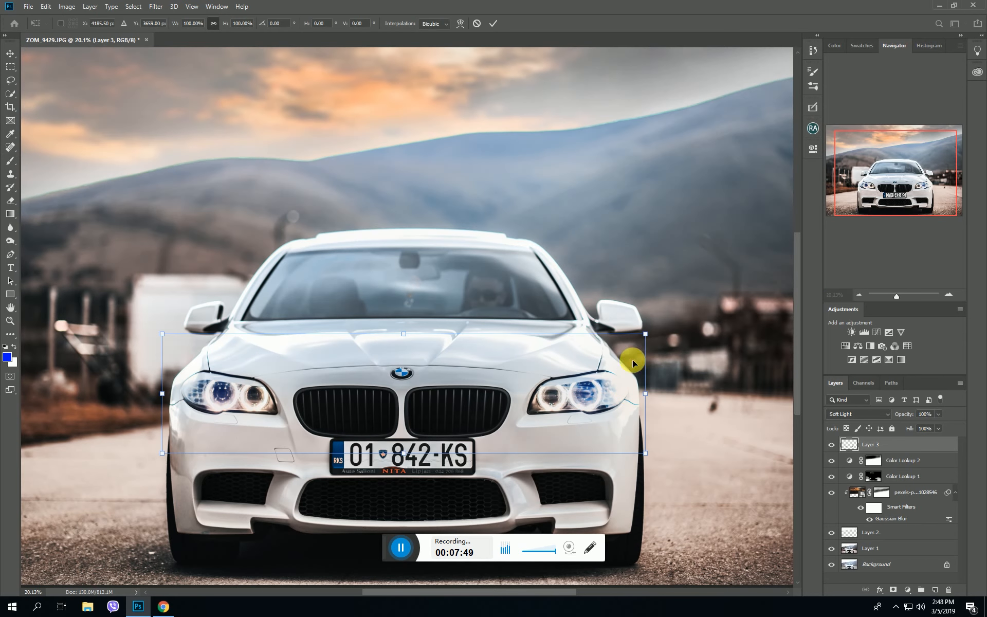
drag(646, 335, 639, 335)
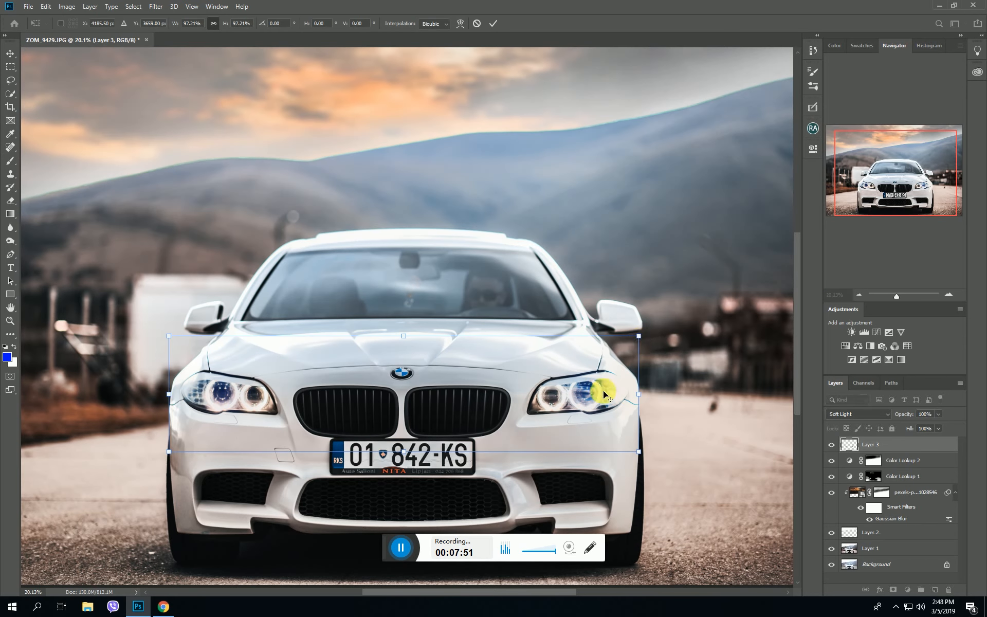
drag(595, 398, 594, 397)
drag(170, 397, 178, 398)
key(Return)
key(b)
scroll(271, 429, down, 1)
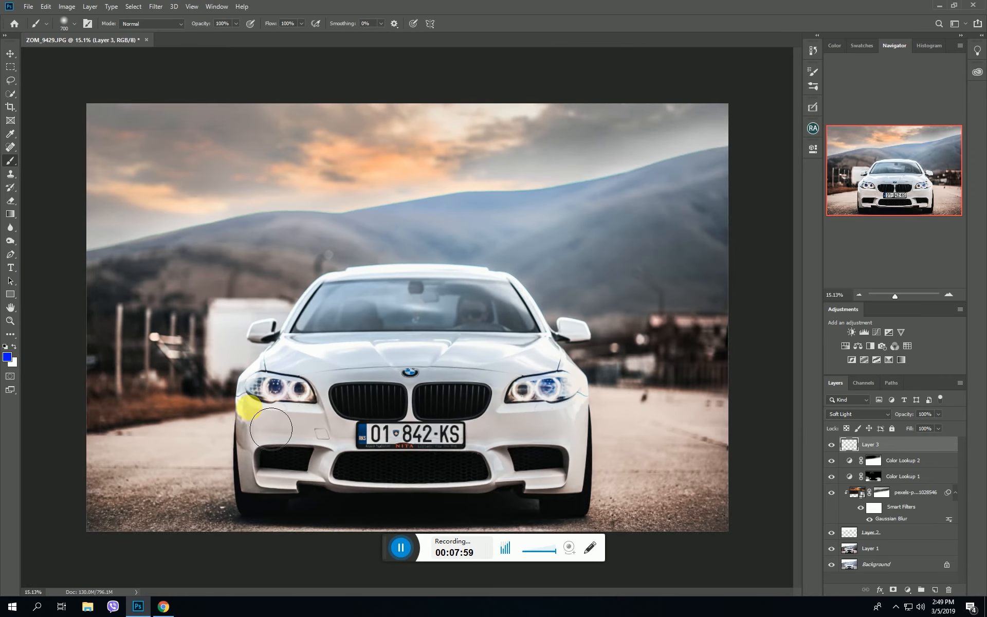
scroll(270, 429, up, 1)
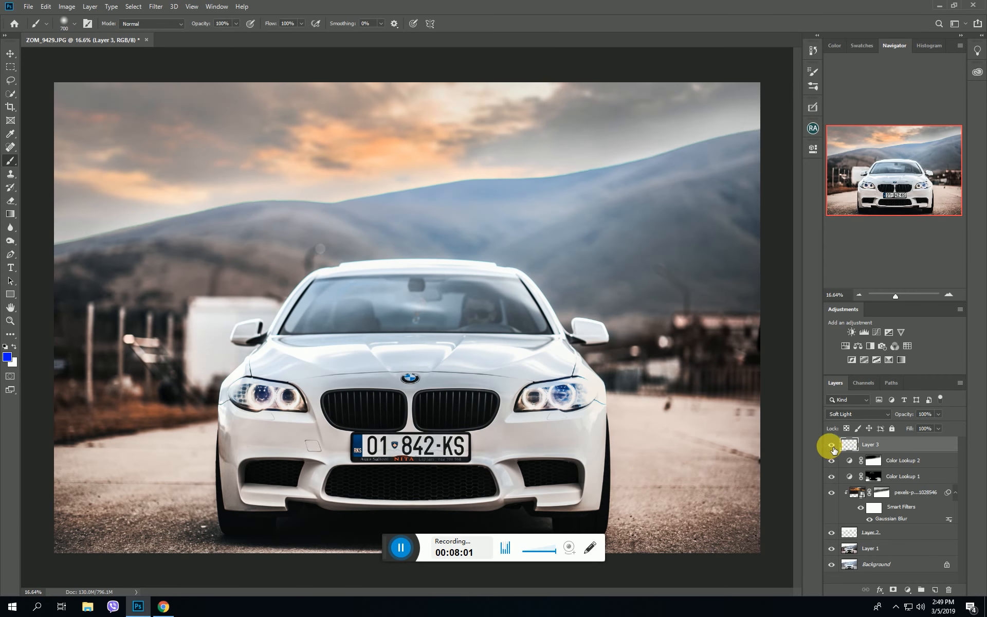
scroll(401, 460, down, 1)
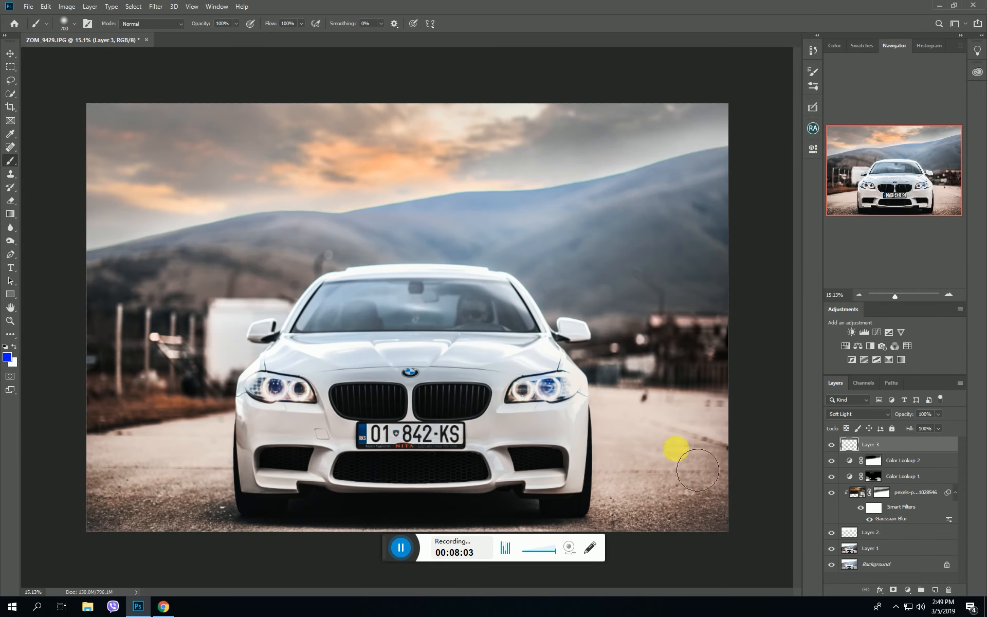
- Place the orange light_effect_png glow image into the photo as an embedded object
click(28, 6)
click(62, 201)
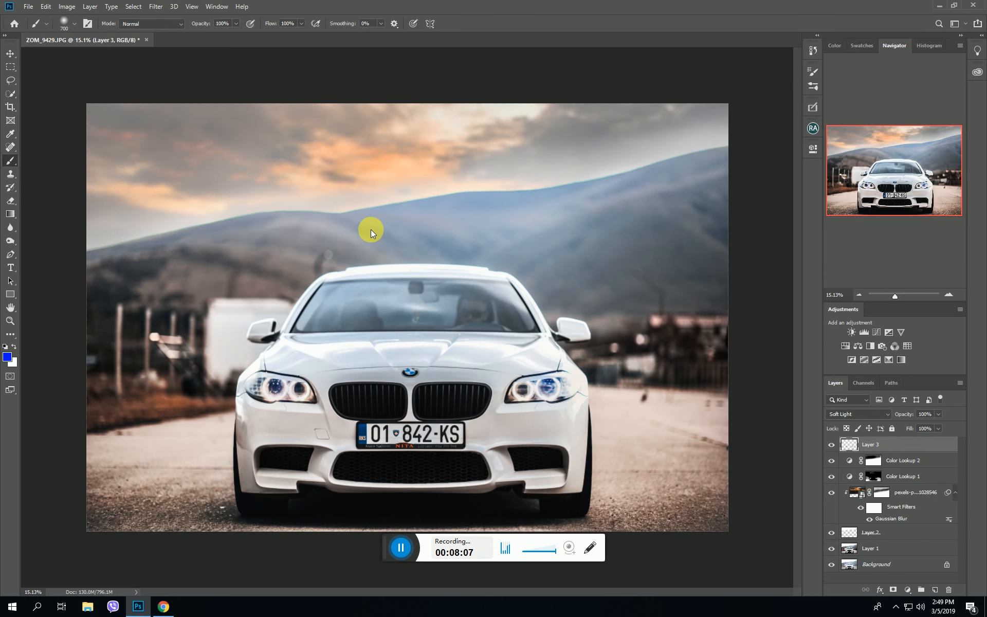
drag(364, 129, 410, 106)
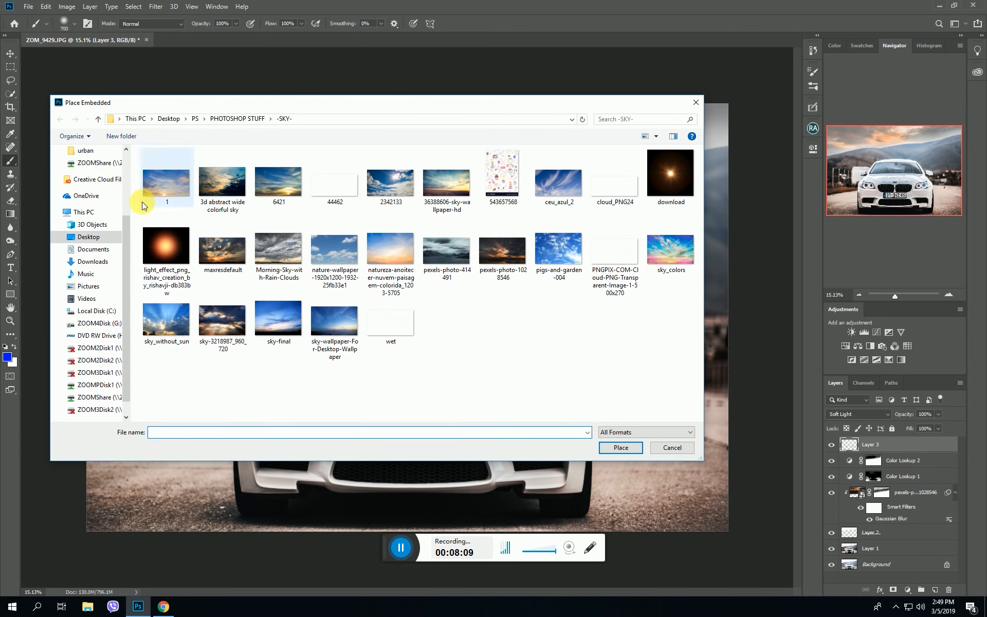
click(97, 238)
mouse_move(698, 237)
mouse_down()
mouse_move(696, 358)
mouse_move(690, 250)
mouse_up()
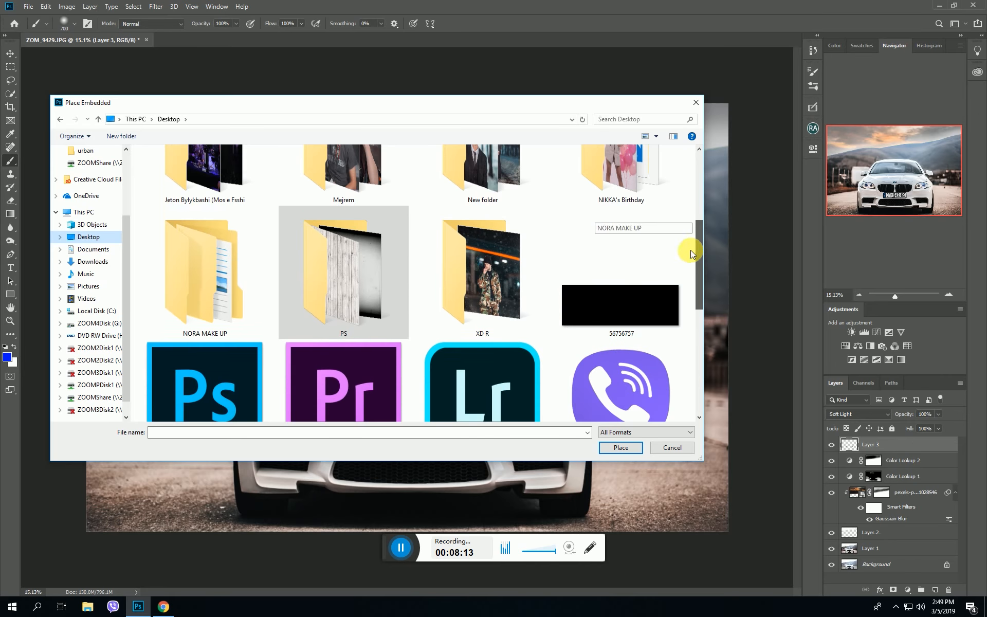
scroll(299, 283, up, 2)
double_click(326, 304)
click(167, 187)
double_click(167, 188)
scroll(401, 312, down, 5)
double_click(254, 325)
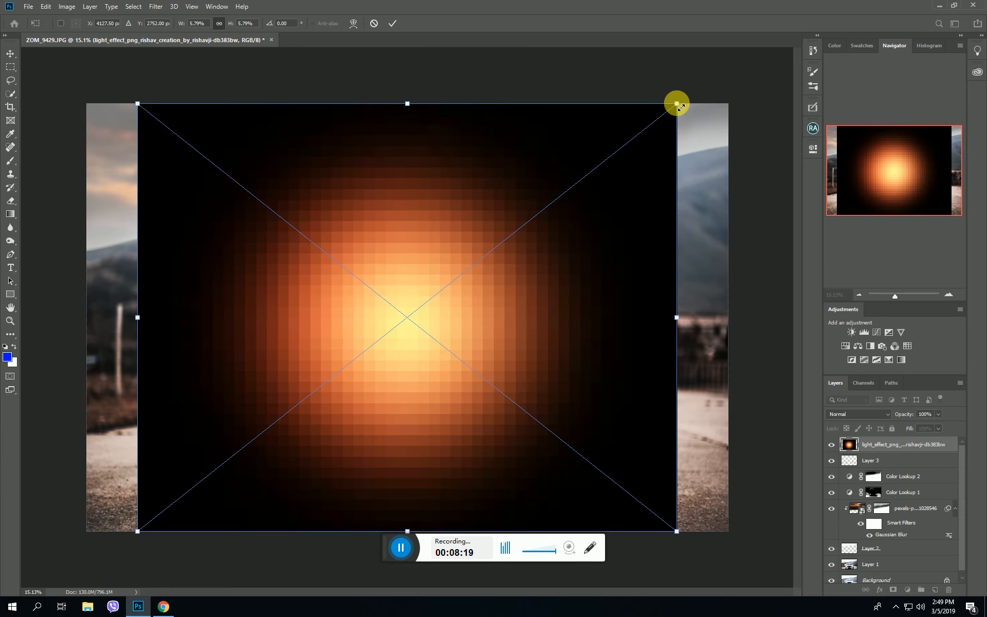
- Scale the light effect to about 3% wide by 4.1% high, rotate it to about -26° and place it over the sky above the car
drag(676, 104, 599, 165)
drag(539, 302, 518, 161)
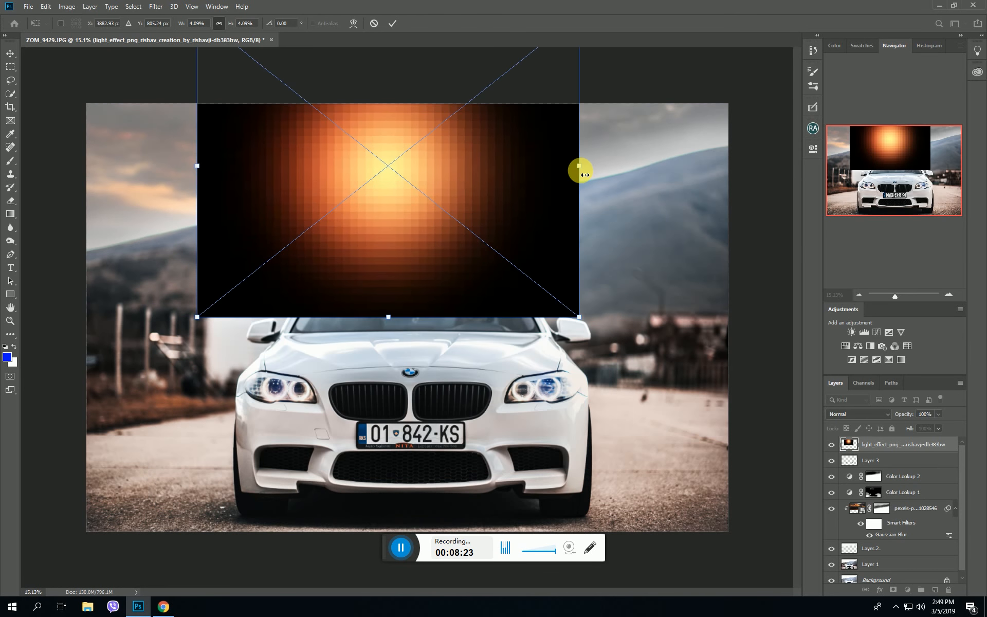
mouse_move(581, 170)
mouse_down()
mouse_move(509, 171)
mouse_move(432, 209)
mouse_move(524, 216)
mouse_move(533, 157)
mouse_move(467, 223)
mouse_up()
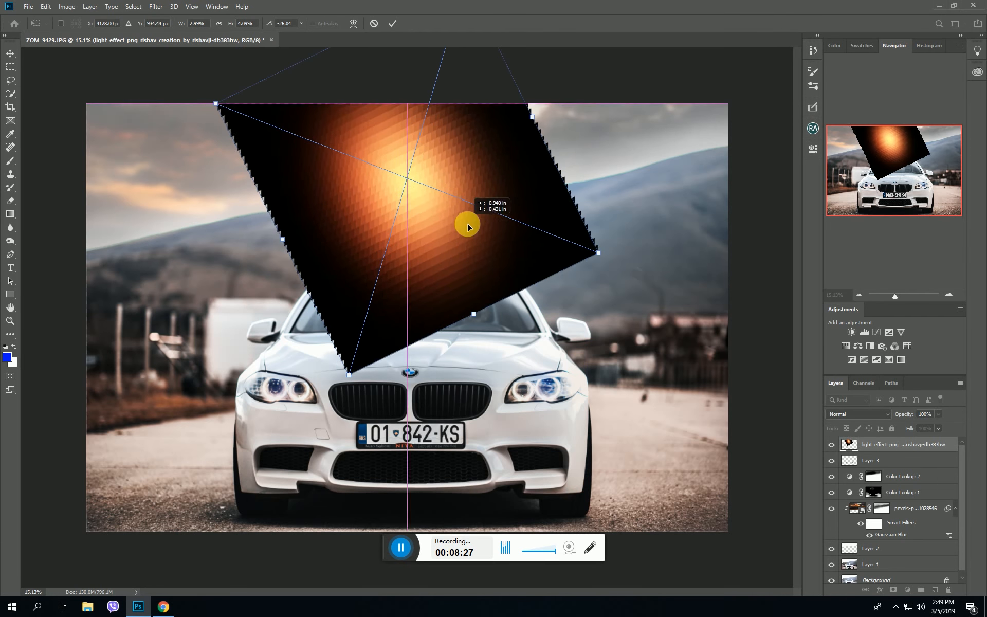
key(Return)
key(b)
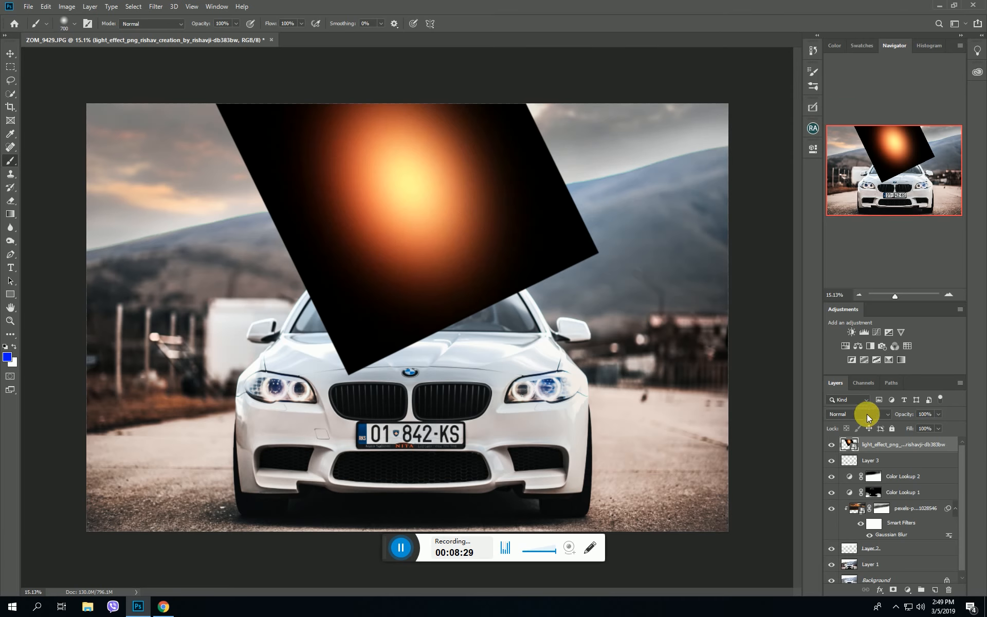
- Set the light effect layer to Screen blending and shift the glow left along the hill's ridge
click(864, 414)
click(862, 426)
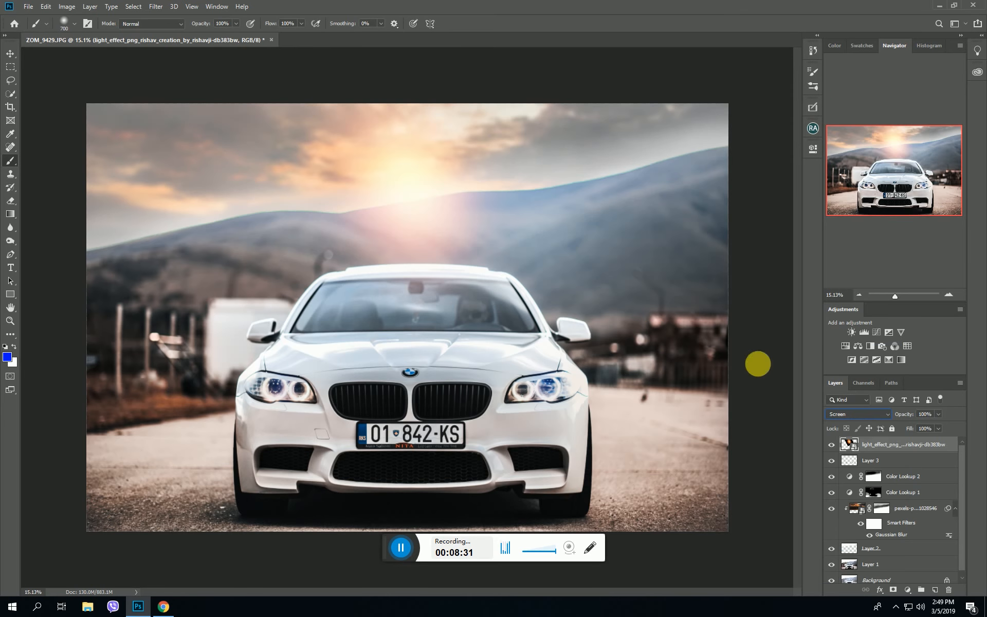
drag(413, 187, 353, 181)
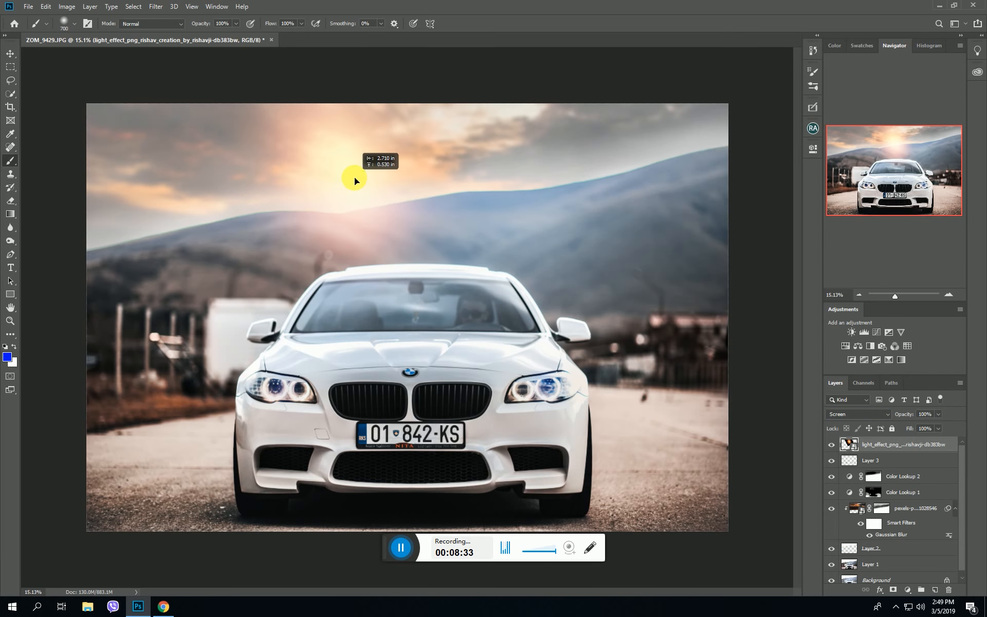
- Transform the light effect to about 3.8% by 5.2%, rotate it to about -83° and settle the glow just above the ridge
key(ctrl+t)
mouse_move(535, 236)
mouse_down()
mouse_move(639, 269)
mouse_move(599, 205)
mouse_move(423, 130)
mouse_move(478, 205)
mouse_move(440, 260)
mouse_up()
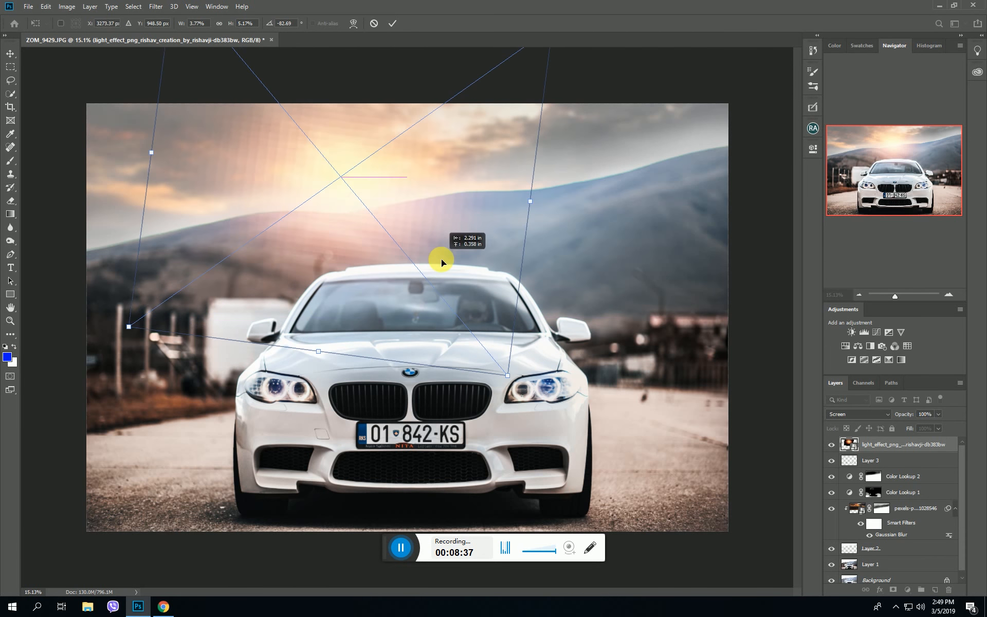
key(Return)
key(b)
mouse_move(346, 214)
mouse_down()
mouse_move(350, 189)
mouse_move(369, 184)
mouse_move(344, 192)
mouse_up()
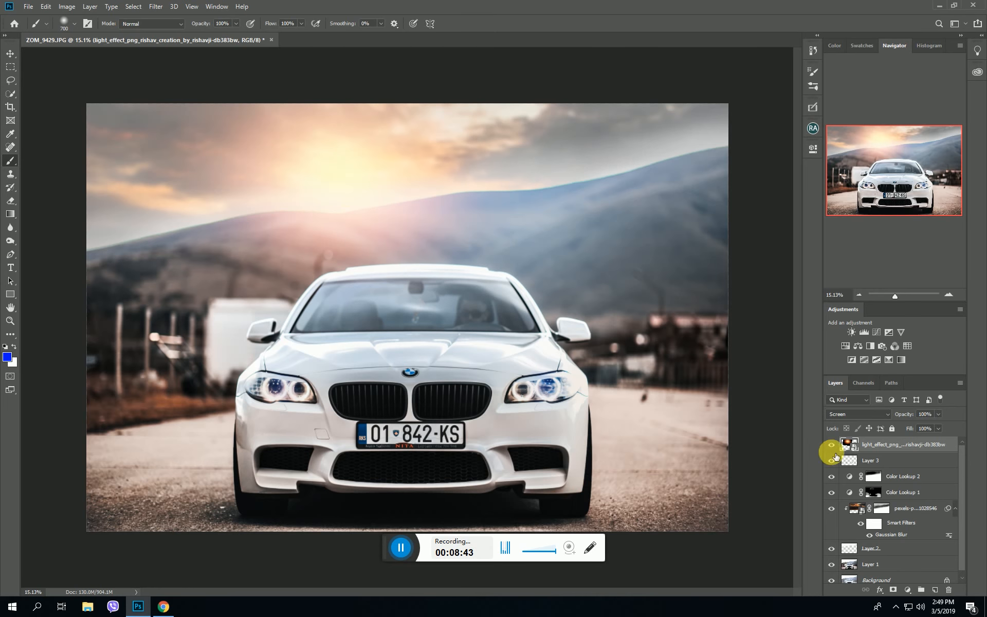
- Mask out the light effect's hard outer edges with a soft black brush in Normal mode, and restore its Screen blending
click(893, 590)
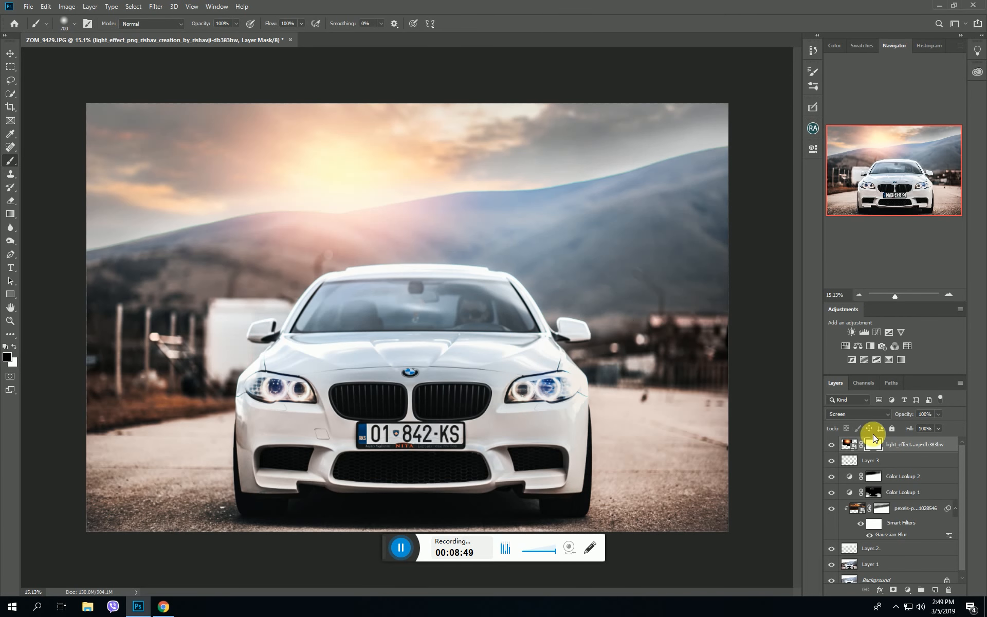
click(852, 416)
click(843, 350)
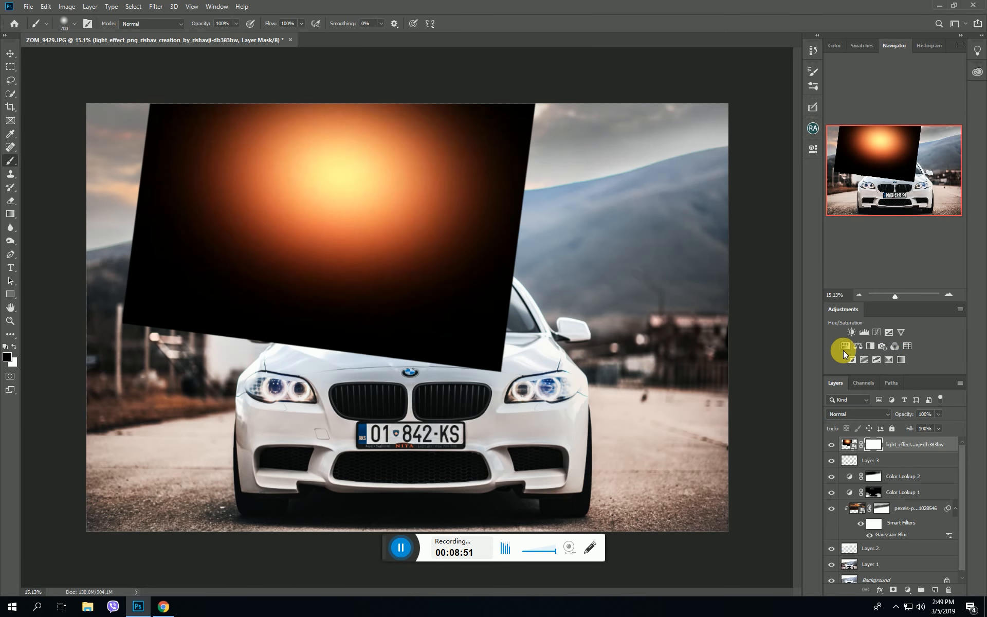
mouse_move(542, 110)
mouse_down()
mouse_move(516, 303)
mouse_move(486, 398)
mouse_move(209, 367)
mouse_move(148, 249)
mouse_move(171, 104)
mouse_move(154, 392)
mouse_up()
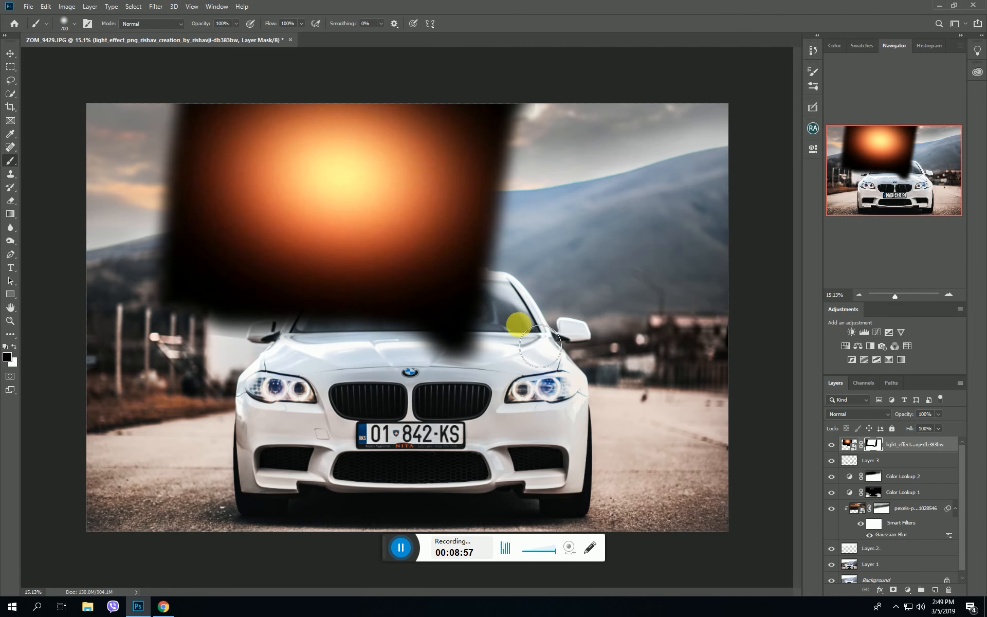
click(843, 414)
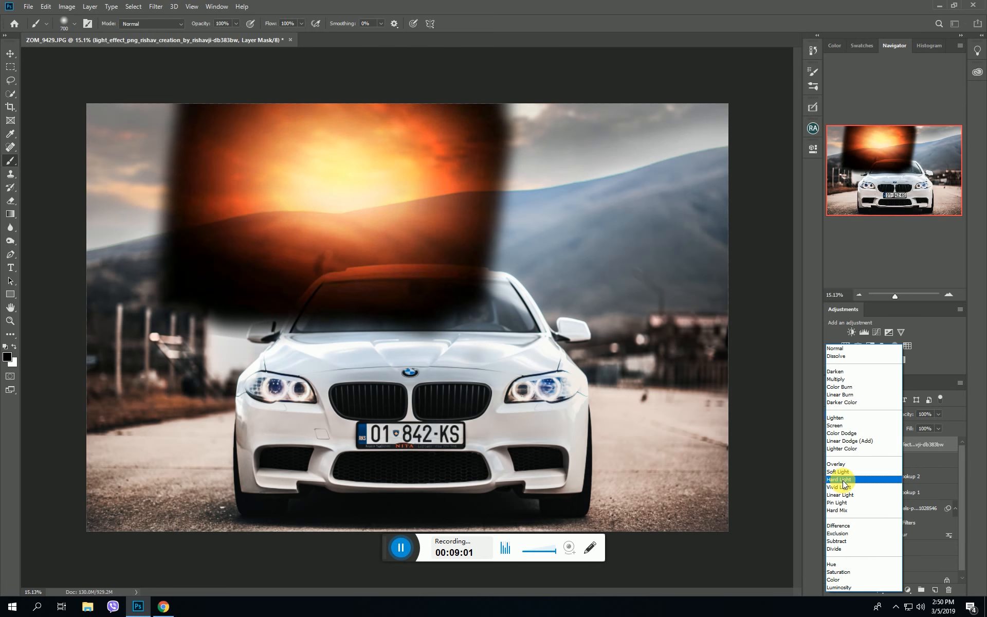
click(843, 426)
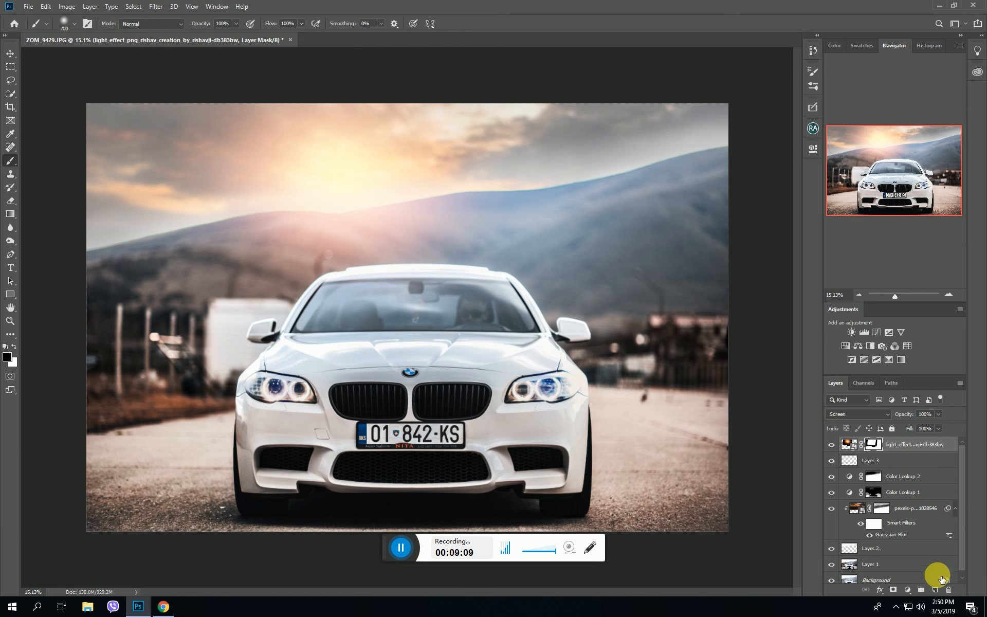
- Add a Curves adjustment with the midtones pulled down to darken the photo, and invert its mask to black
click(913, 594)
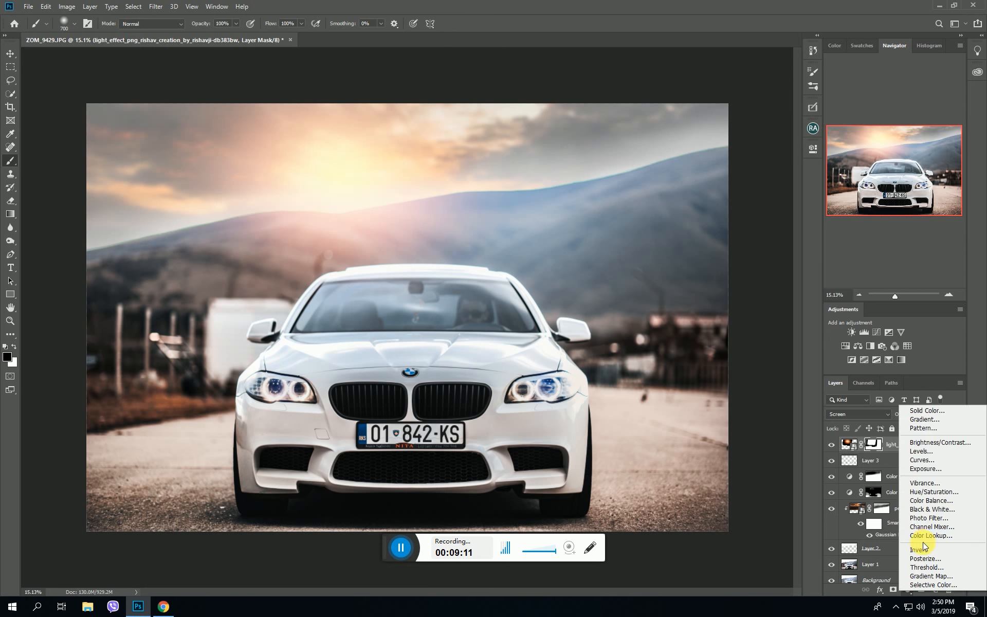
click(923, 460)
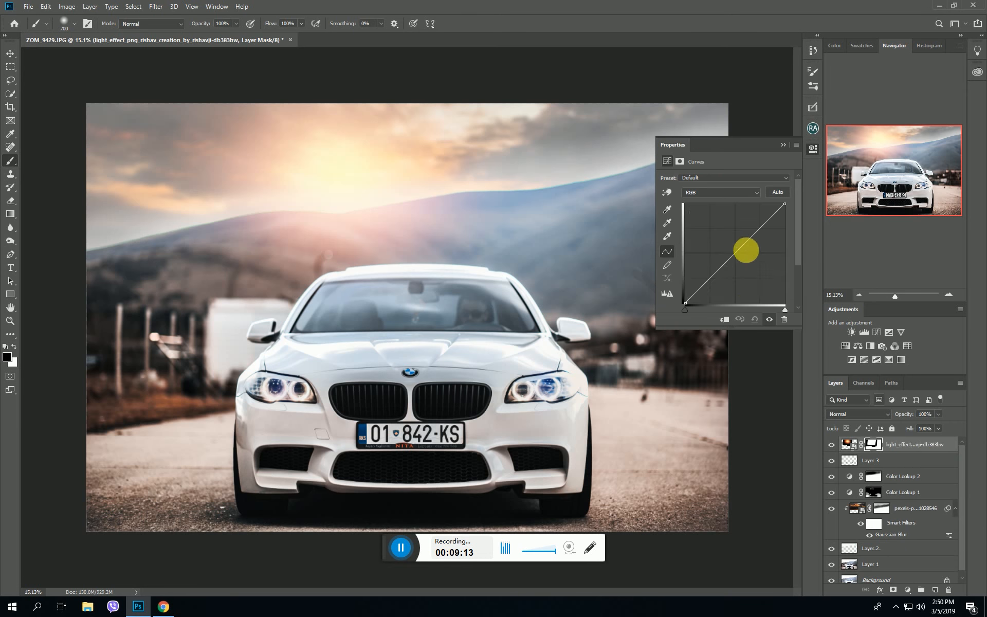
drag(741, 257, 745, 257)
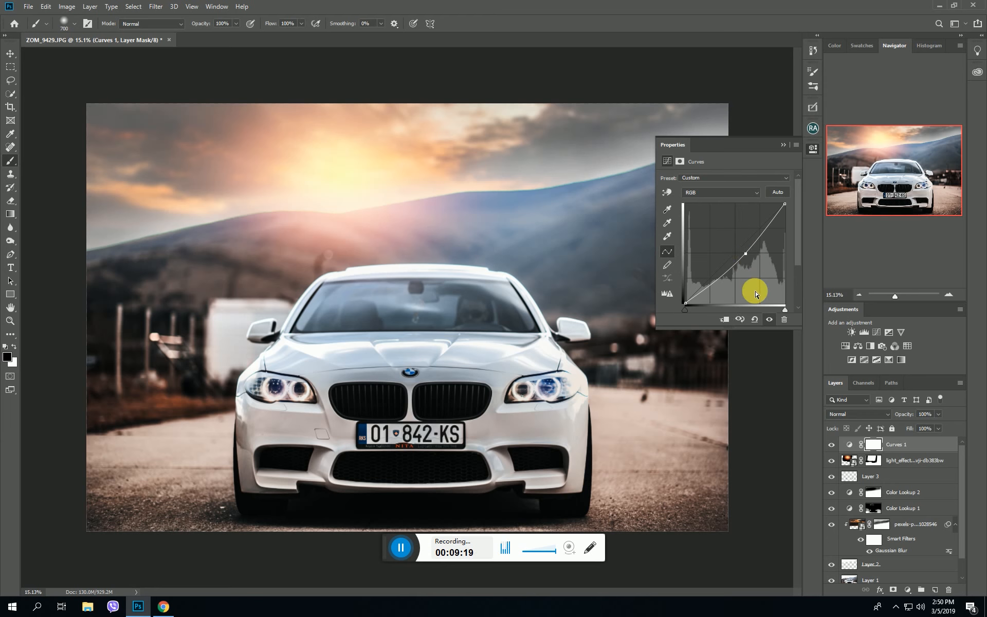
key(ctrl+i)
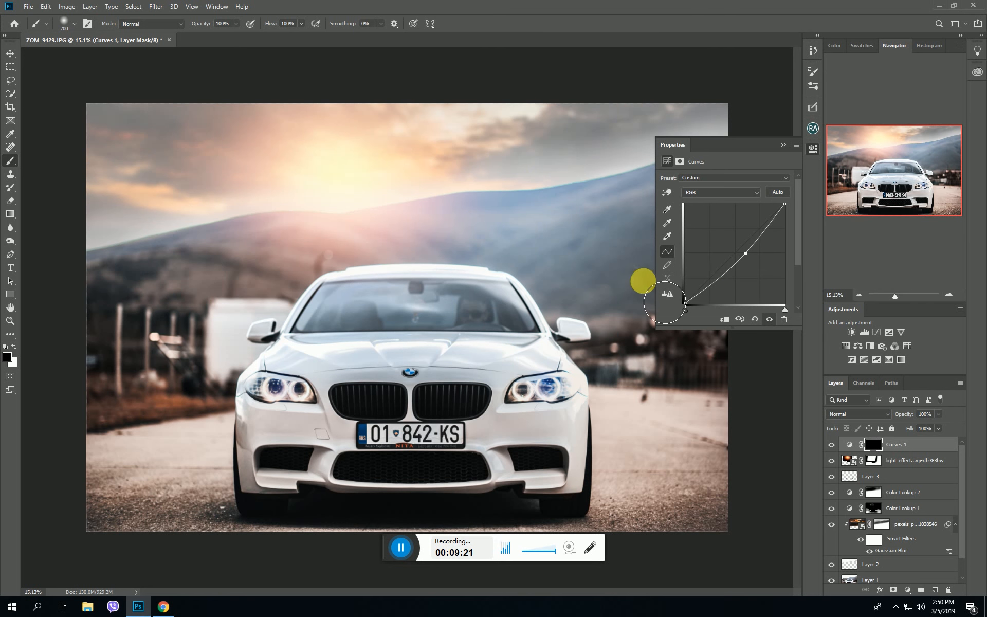
- Paint white on the Curves mask over the ground on both sides of the car, reducing brush opacity to 48%
scroll(444, 320, down, 1)
key(x)
scroll(406, 321, up, 1)
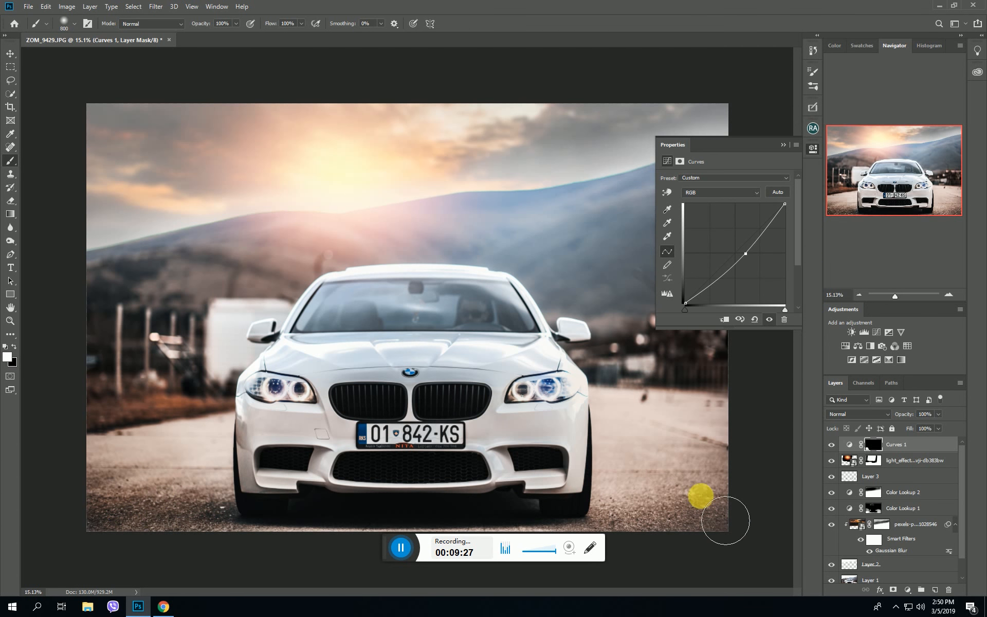
drag(200, 25, 172, 26)
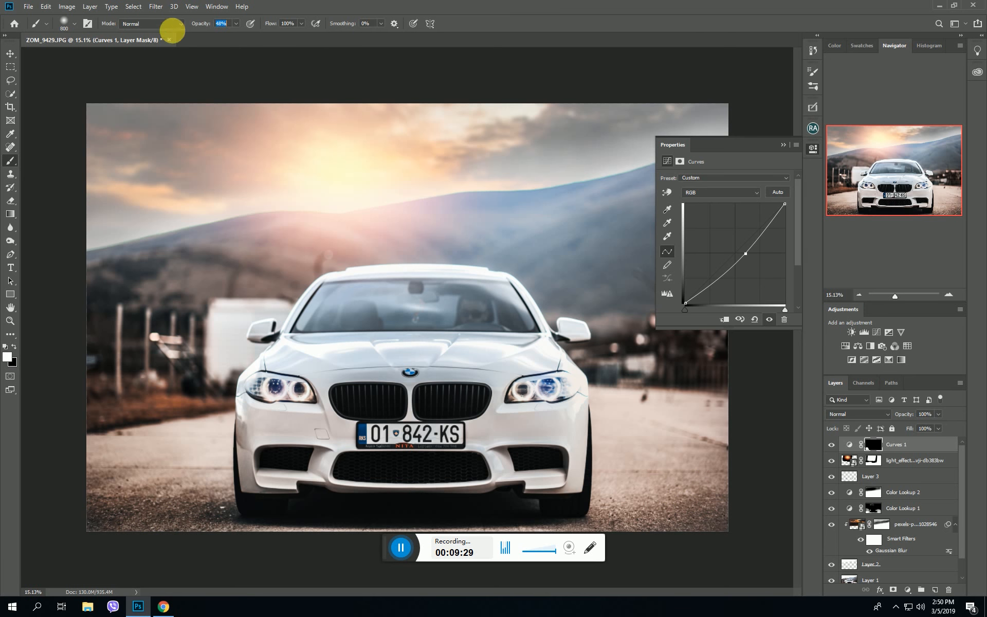
key(bracketright)
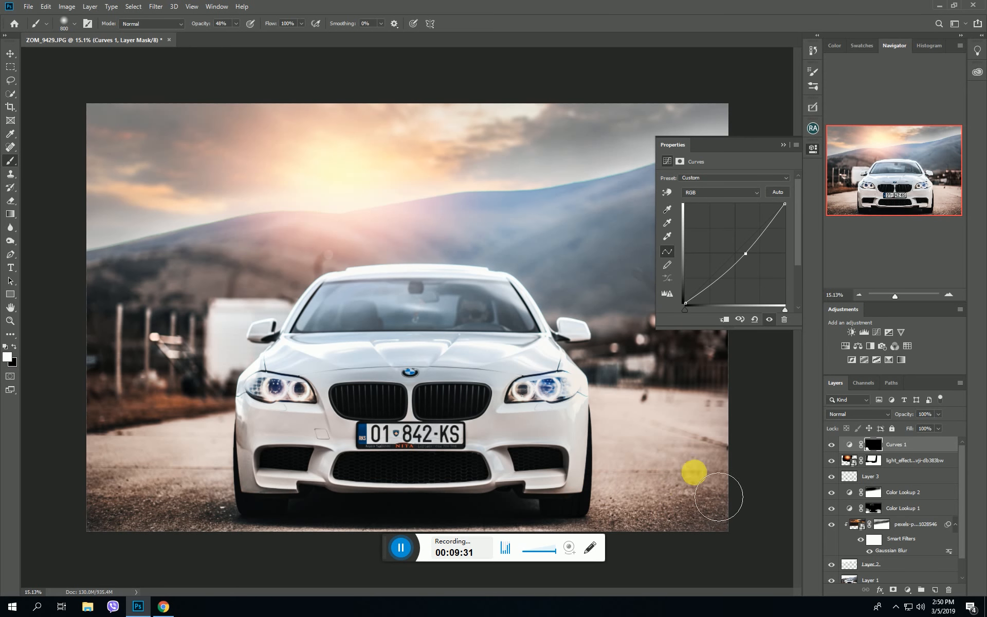
drag(657, 452, 646, 461)
key(bracketleft)
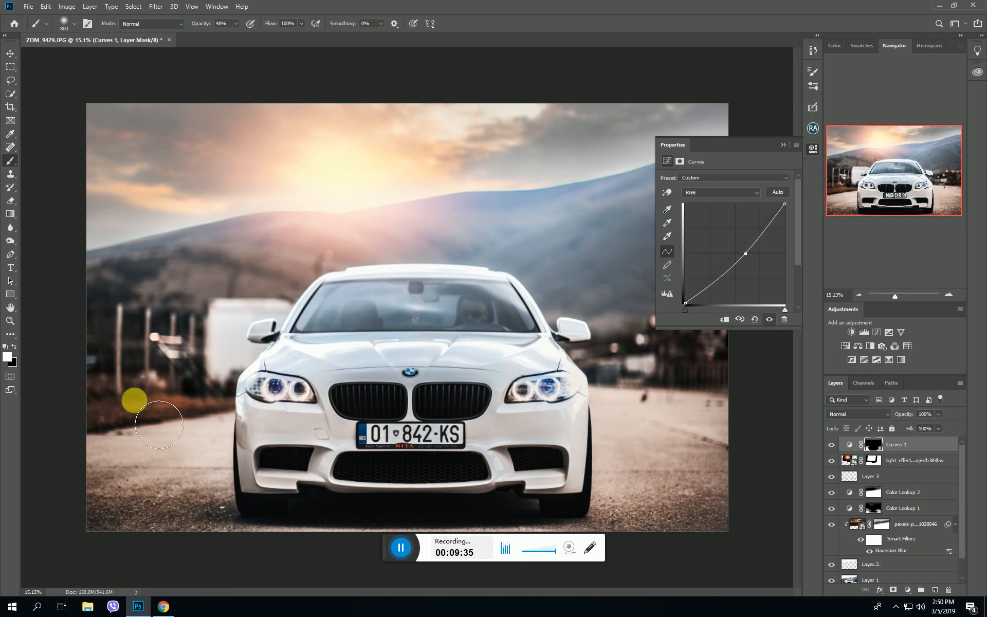
key(bracketleft)
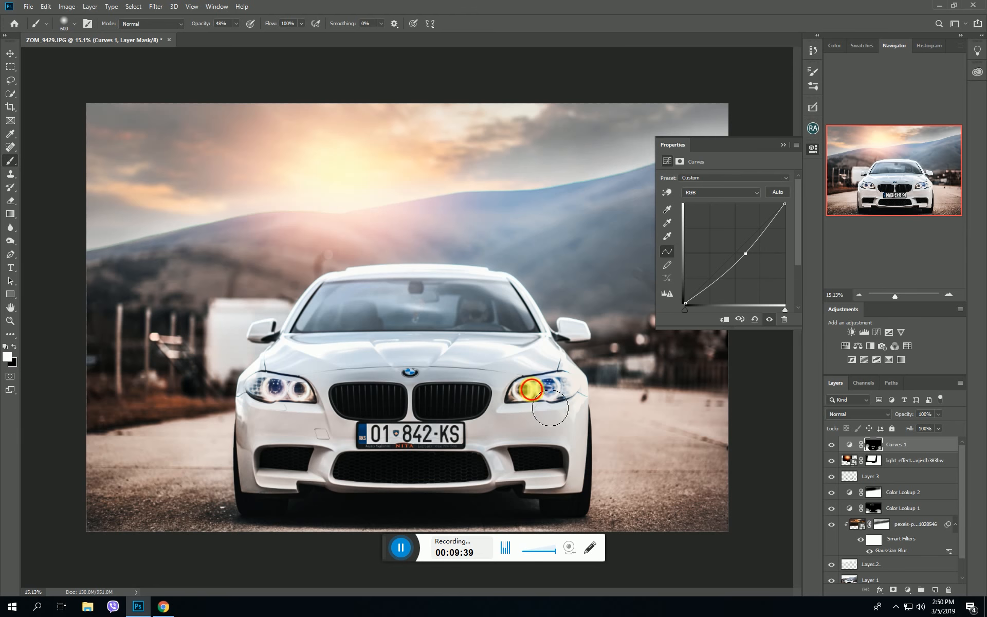
- Paint the Curves darkening over the car's windshield and hood area with the brush enlarged from 800 to 1100 px
key(bracketright)
key(bracketright)
click(411, 334)
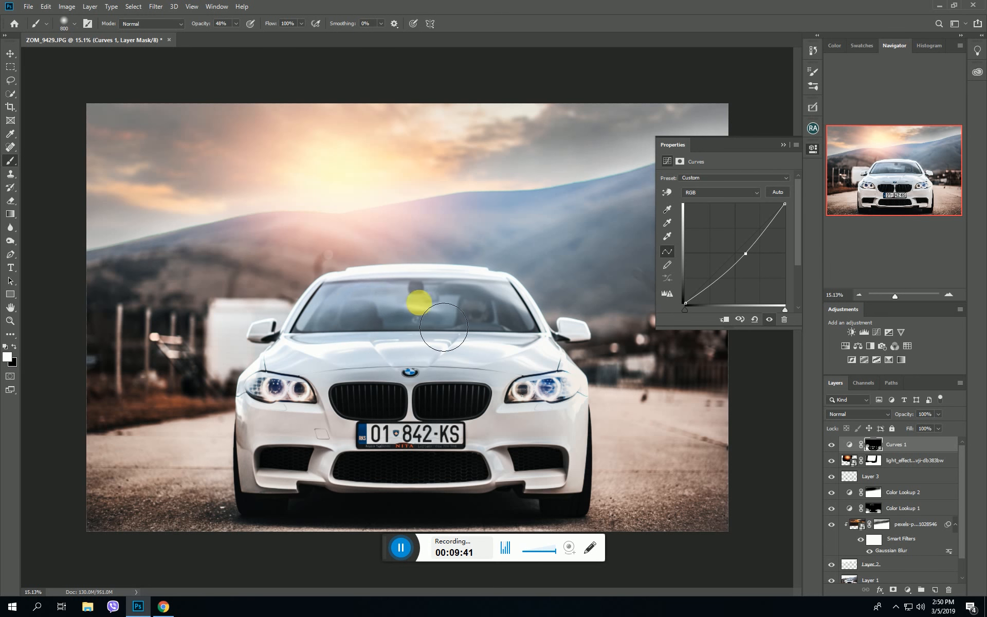
key(bracketright)
key(bracketright)
key(bracketright)
key(bracketright)
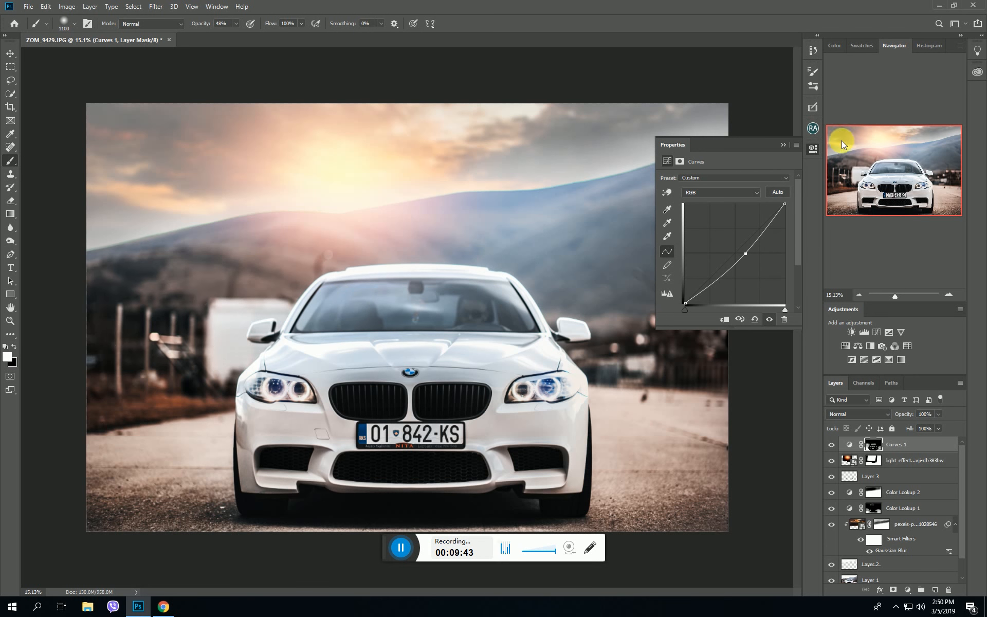
click(789, 147)
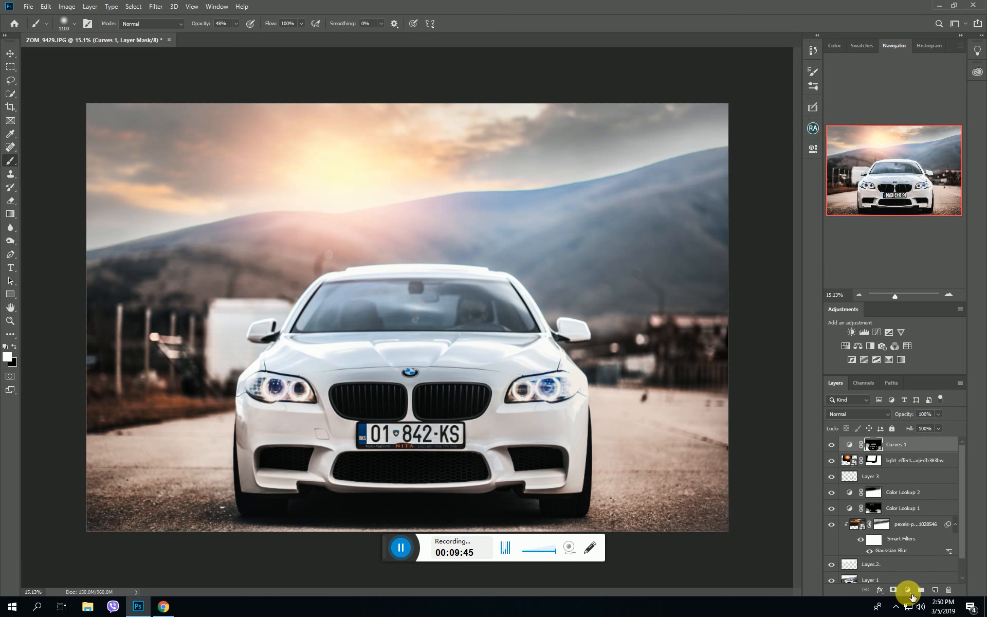
- Add a Selective Color adjustment for Reds with Cyan -85, Magenta +3, Yellow +42 and Black +26, and invert its mask
click(907, 590)
click(874, 498)
drag(724, 209, 686, 248)
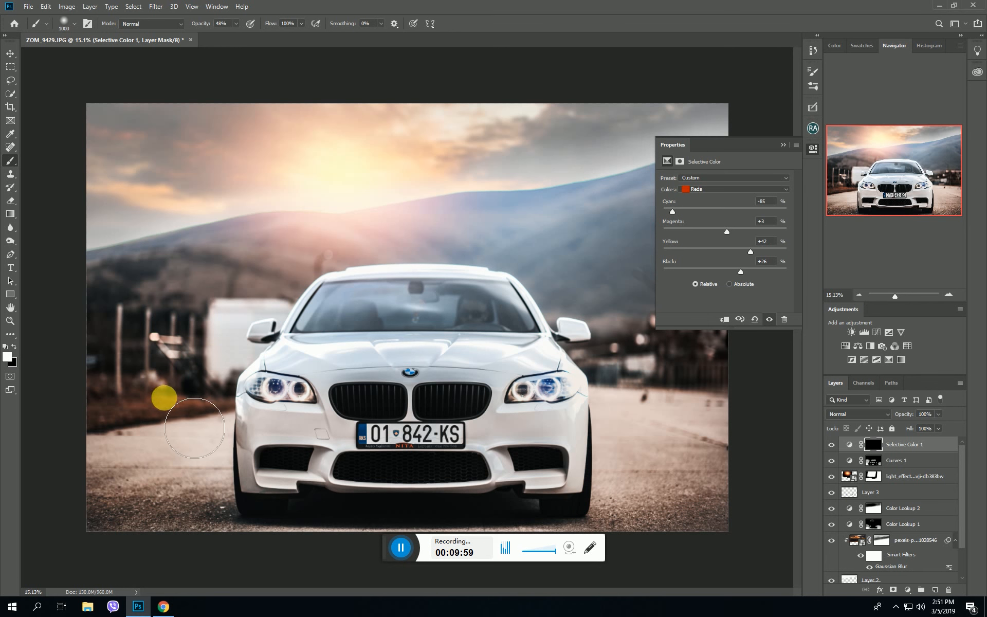
- Paint white on the Selective Color mask over the background and ground on both sides of the car with a 900–1000 px brush
key(bracketleft)
key(bracketleft)
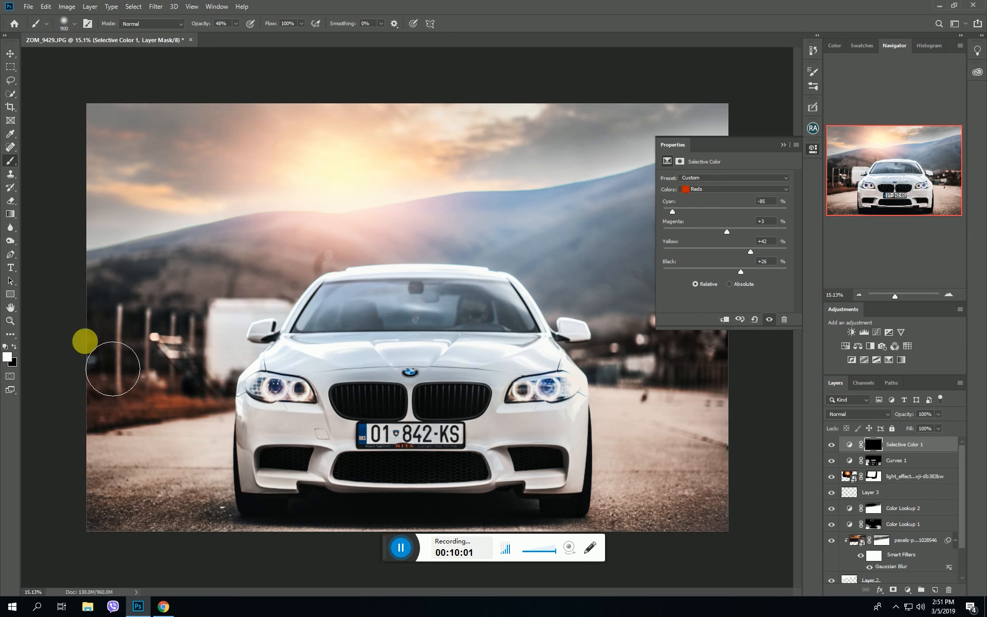
mouse_move(296, 317)
mouse_down()
mouse_move(206, 321)
mouse_move(137, 357)
mouse_up()
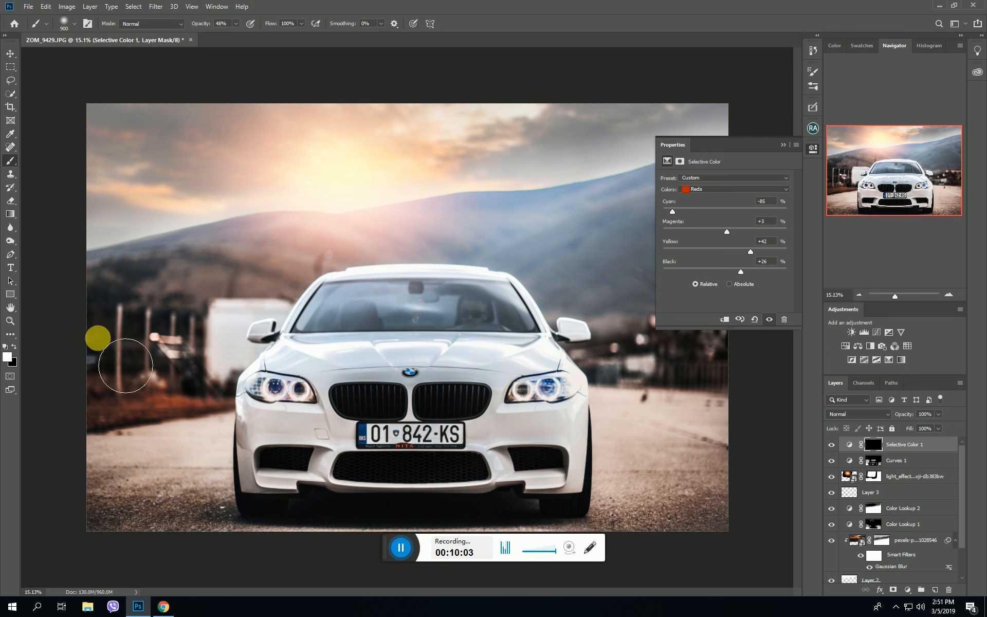
key(bracketright)
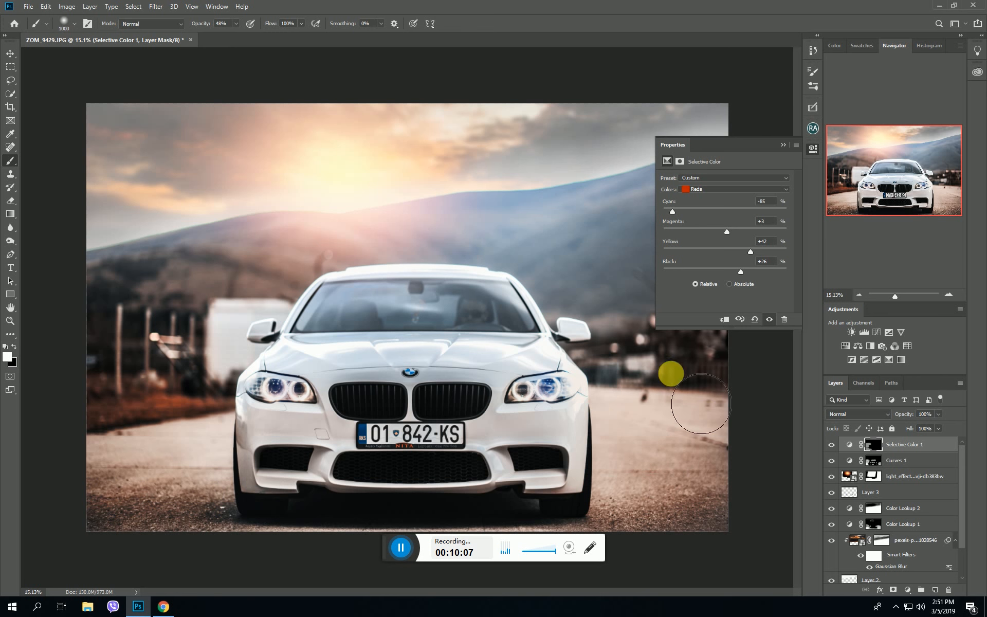
click(783, 144)
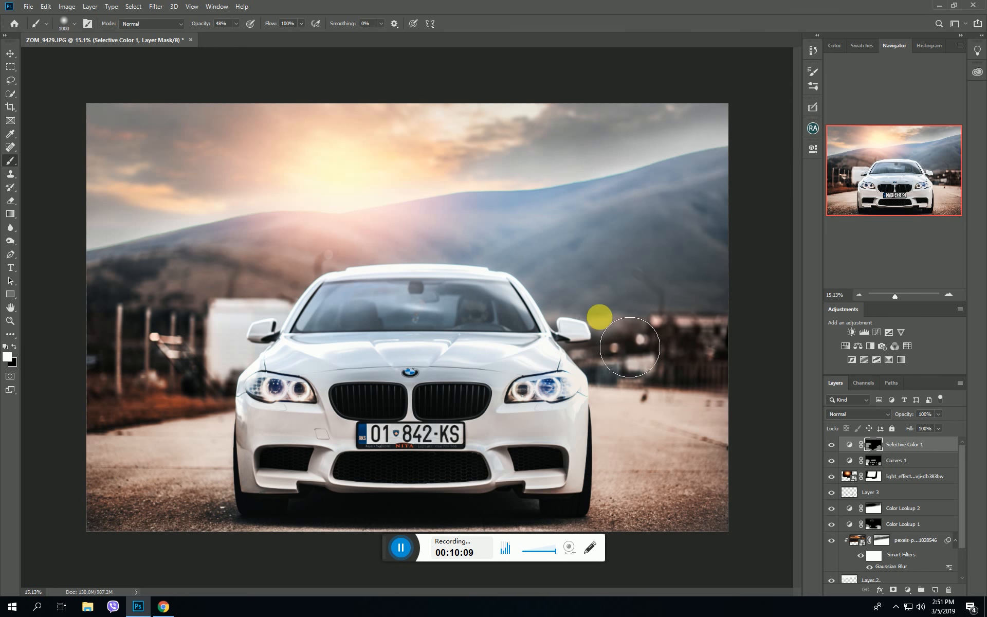
click(632, 445)
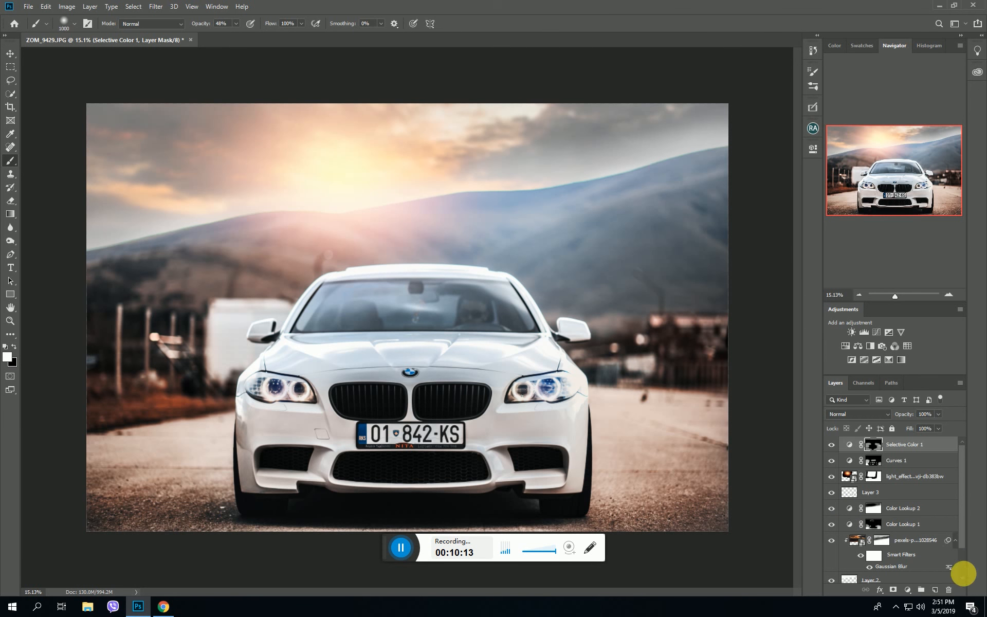
- Add a Color Lookup adjustment using the DropBlues.3DL LUT and invert its mask to black
click(934, 590)
key(ctrl+z)
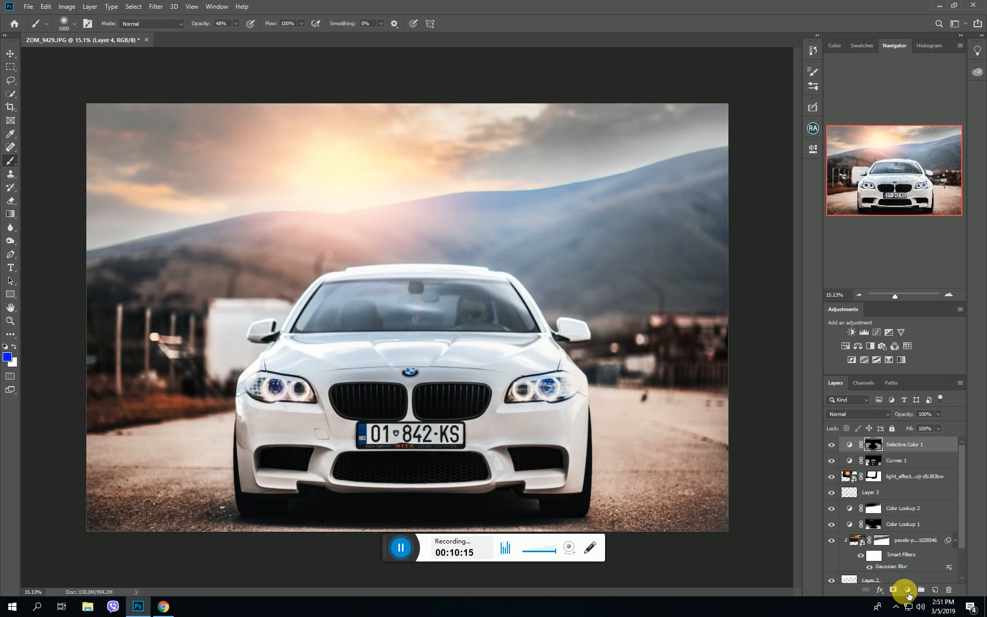
click(907, 590)
click(915, 534)
click(738, 180)
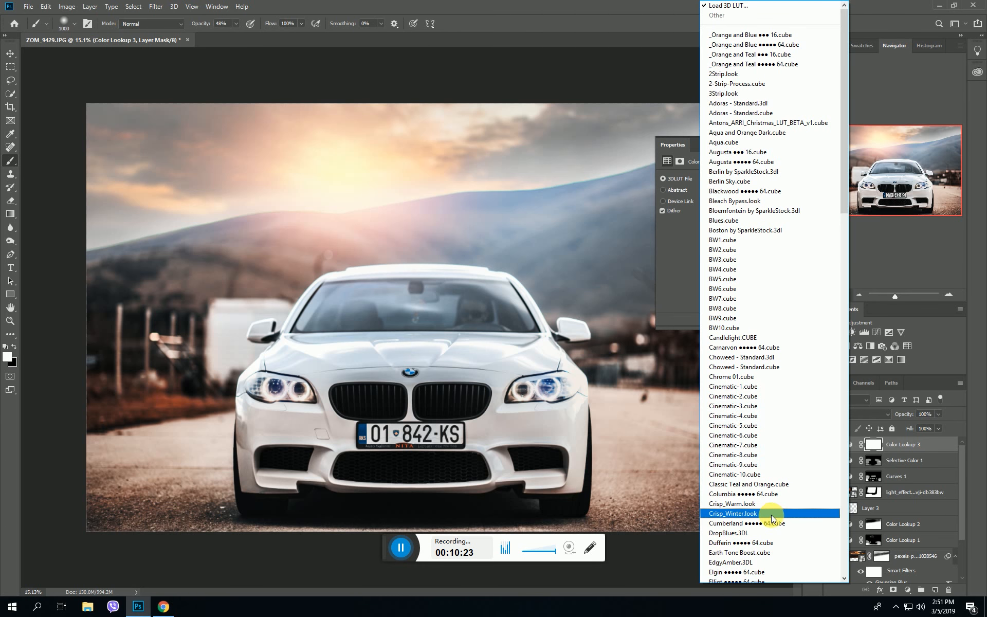
click(765, 531)
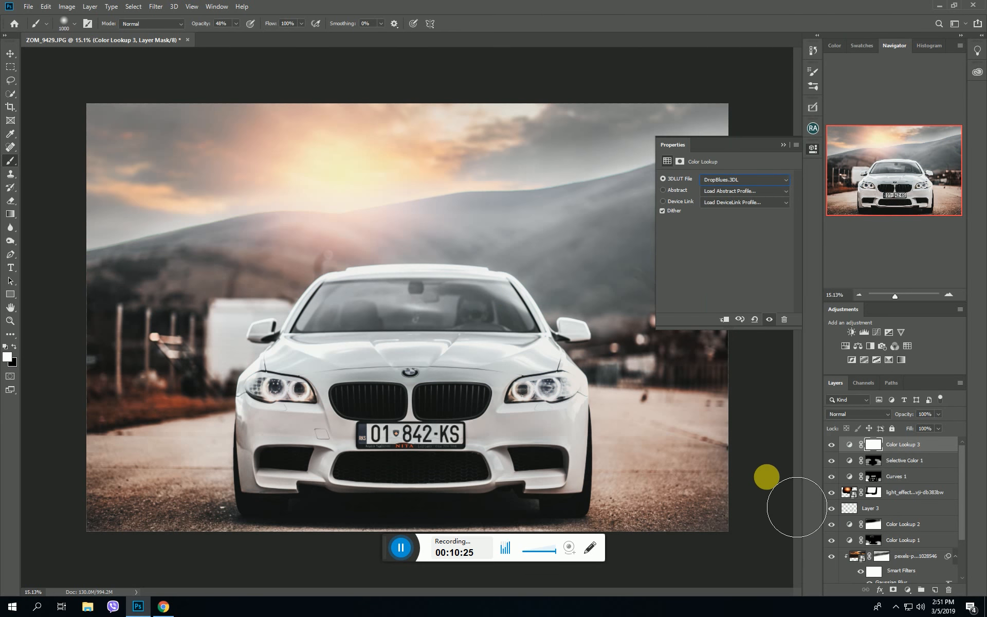
key(ctrl+i)
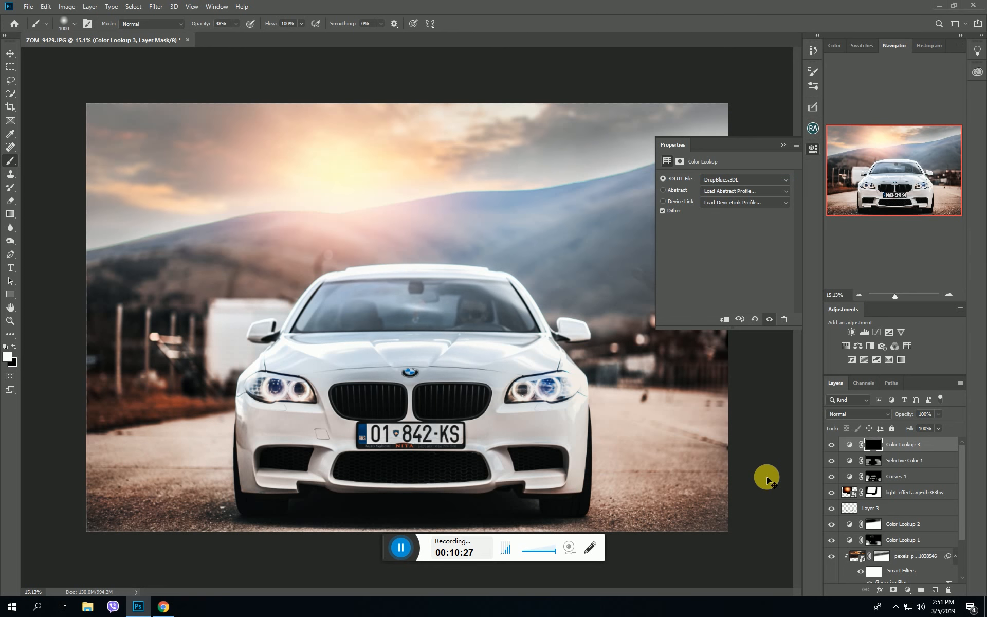
- Paint white on the Color Lookup mask along the hood's front edge and the top of the grille with a 500 px brush
scroll(339, 394, up, 2)
key(bracketleft)
key(bracketleft)
key(bracketleft)
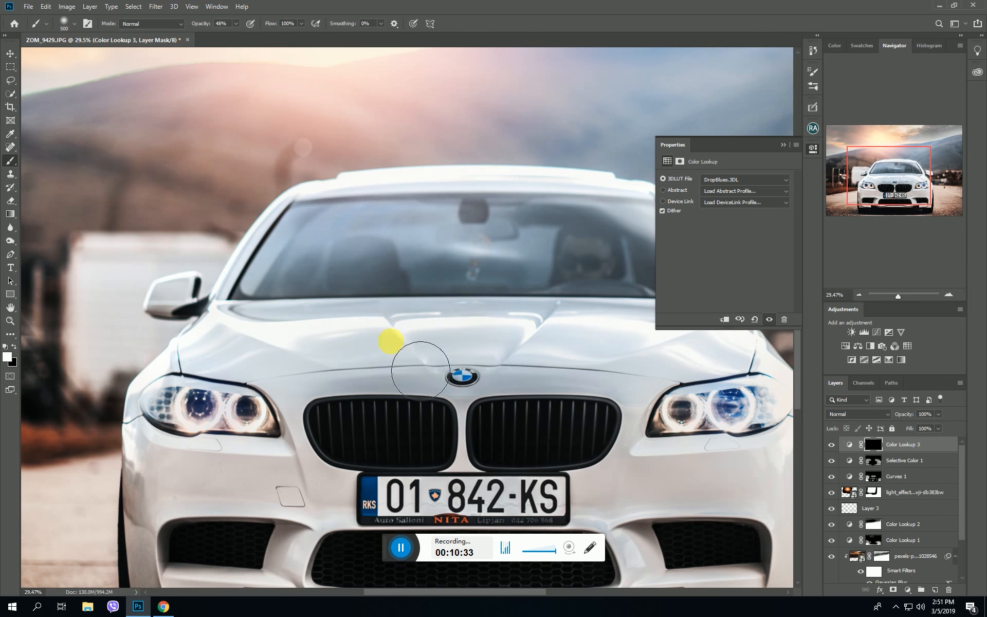
drag(469, 396, 325, 386)
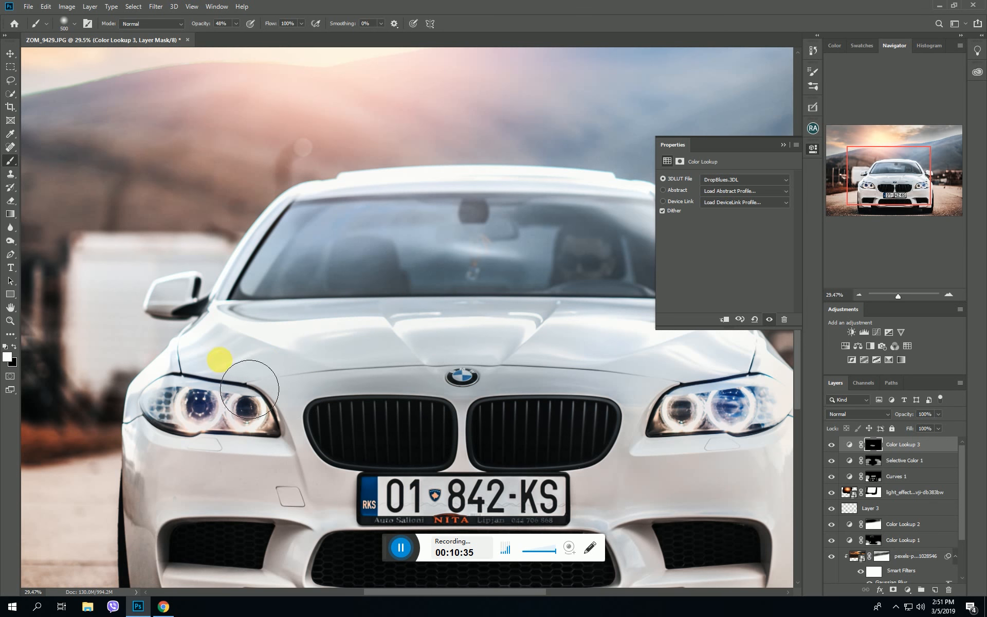
- Extend the white on the Color Lookup mask around the upper bodywork, headlights and bumper with a 300–500 px brush
click(784, 145)
key(bracketleft)
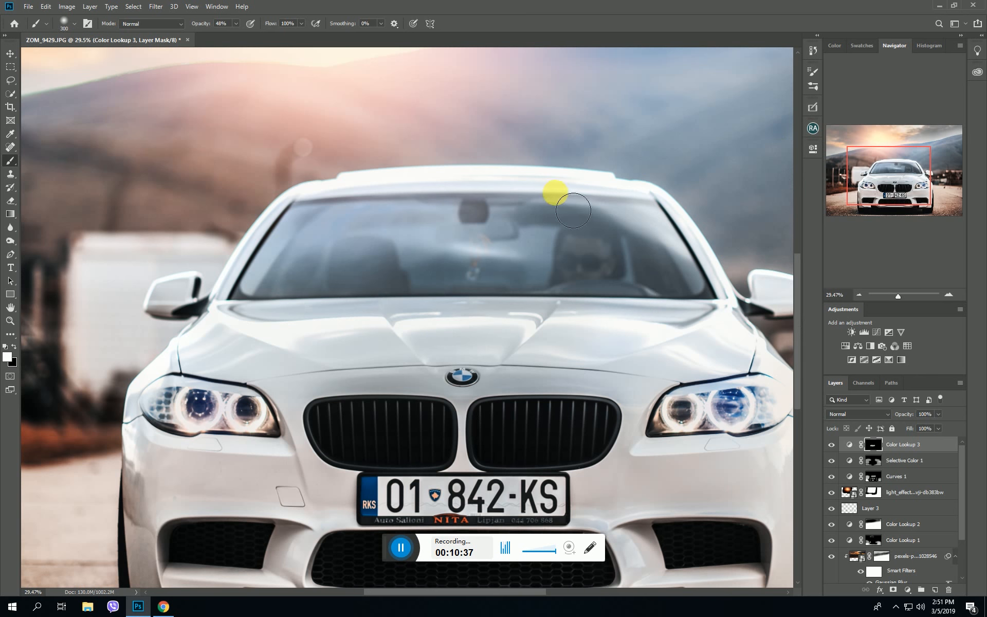
key(bracketleft)
key(bracketleft)
key(bracketright)
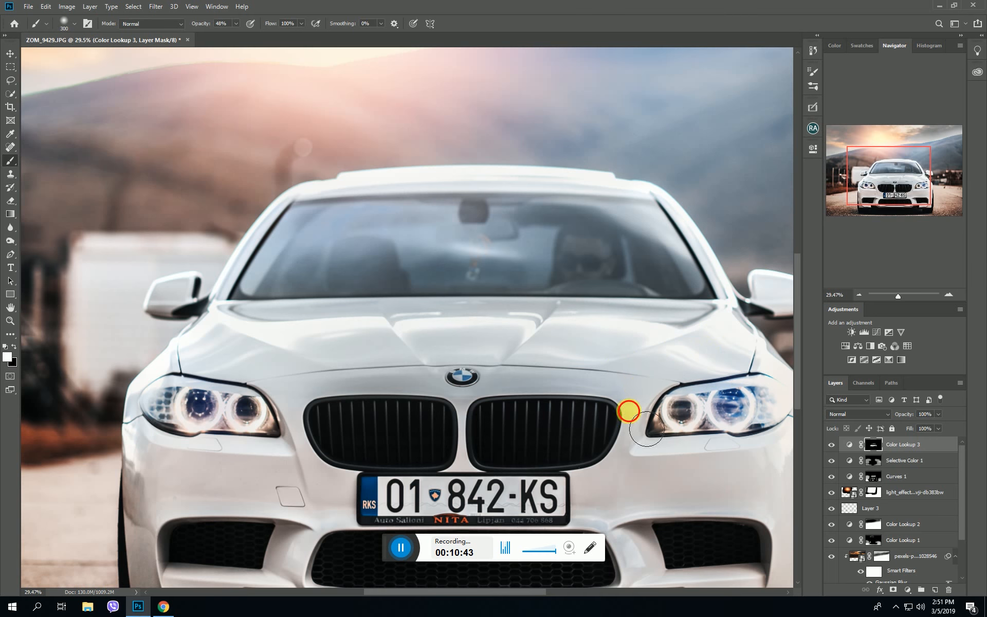
key(bracketright)
key(bracketright)
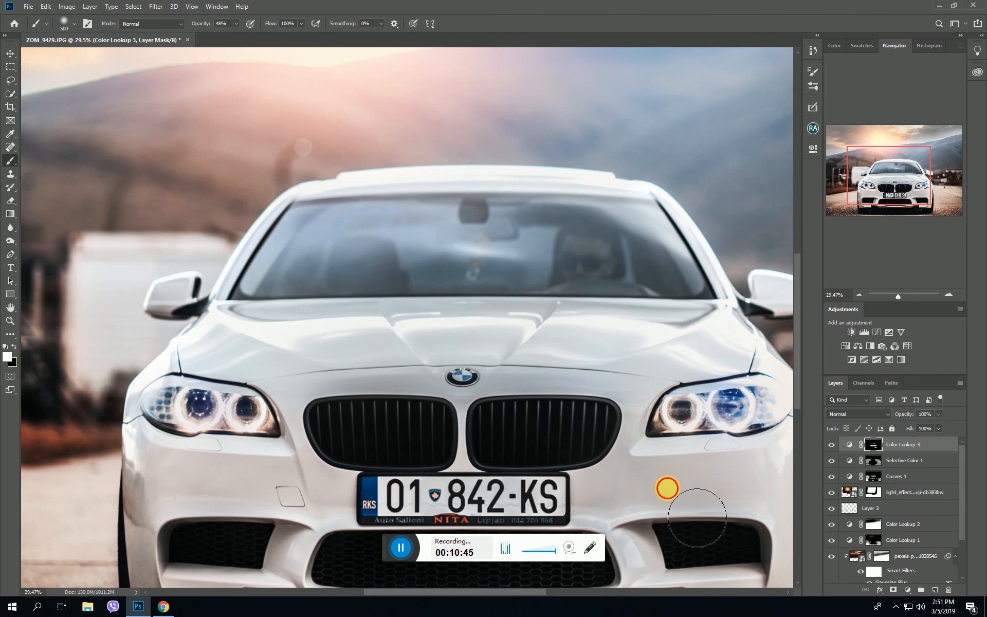
- Paint the Color Lookup effect along the car's lower bumper with a 400 px brush and around the headlight with 200 px
drag(892, 162, 902, 172)
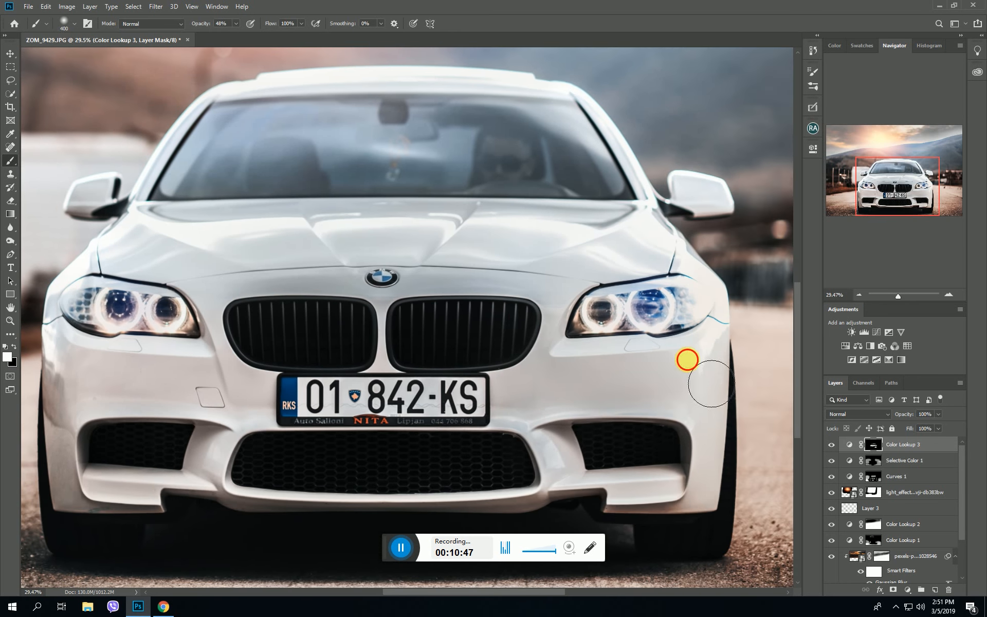
key(bracketright)
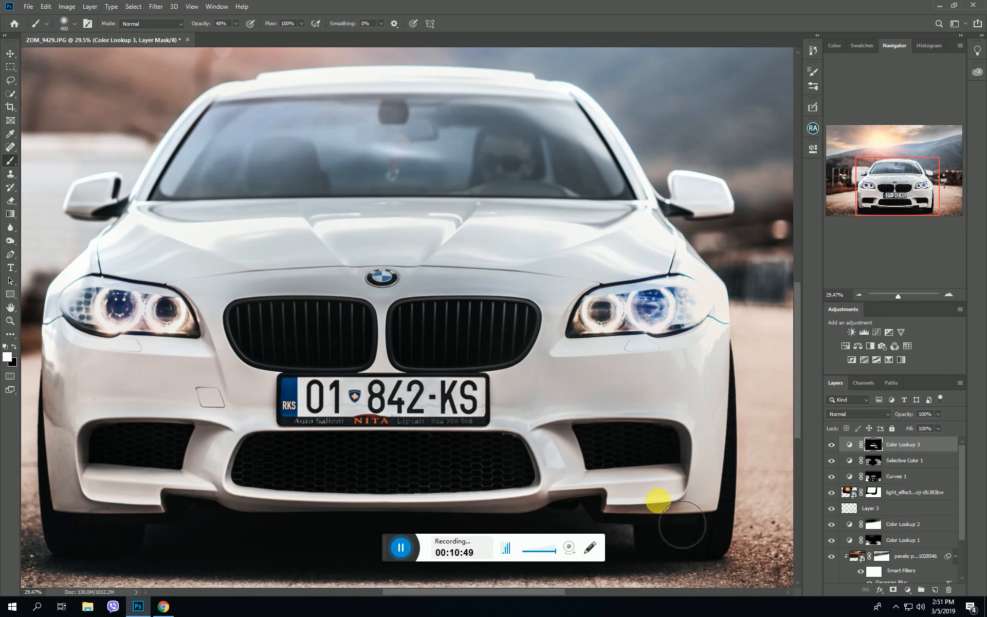
mouse_move(670, 513)
mouse_down()
mouse_move(256, 496)
mouse_move(108, 520)
mouse_move(95, 491)
mouse_up()
key(bracketleft)
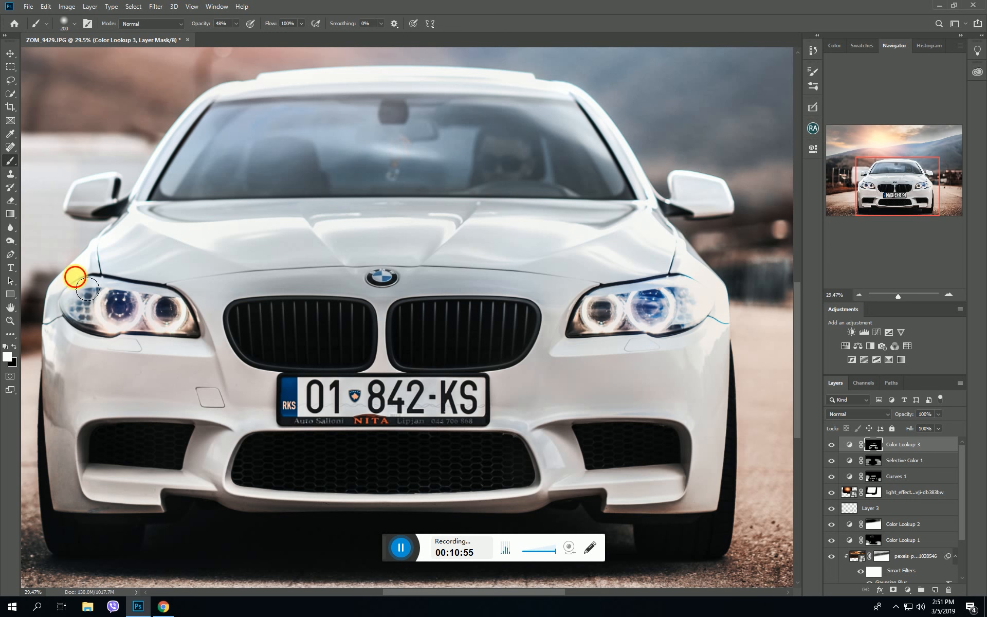
key(bracketleft)
key(bracketright)
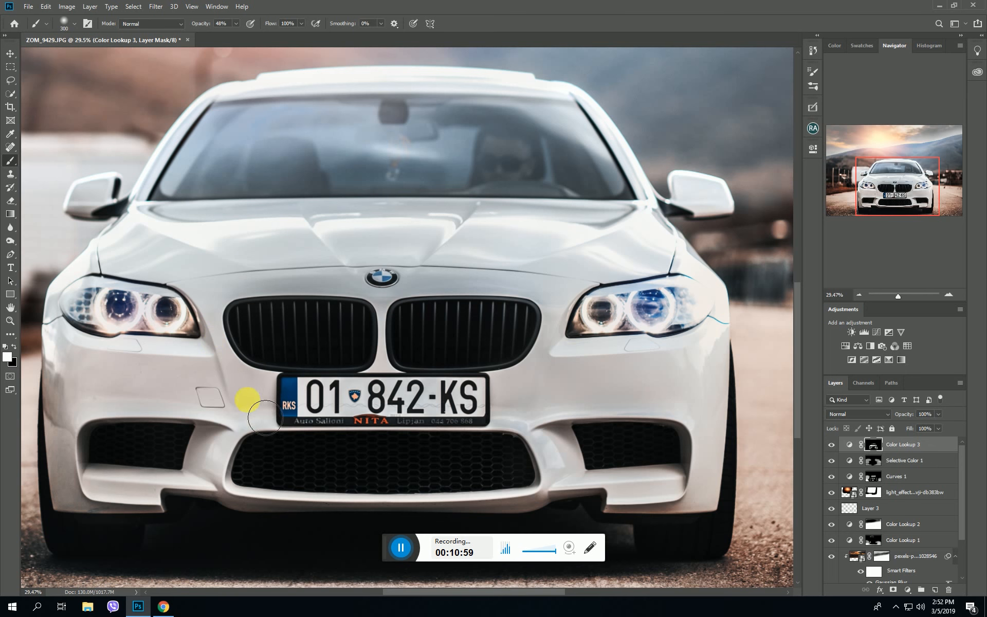
- Paint the Color Lookup effect over the bumper around the licence plate and air intakes, varying the brush between 250 and 600 px
key(bracketright)
key(bracketright)
key(bracketright)
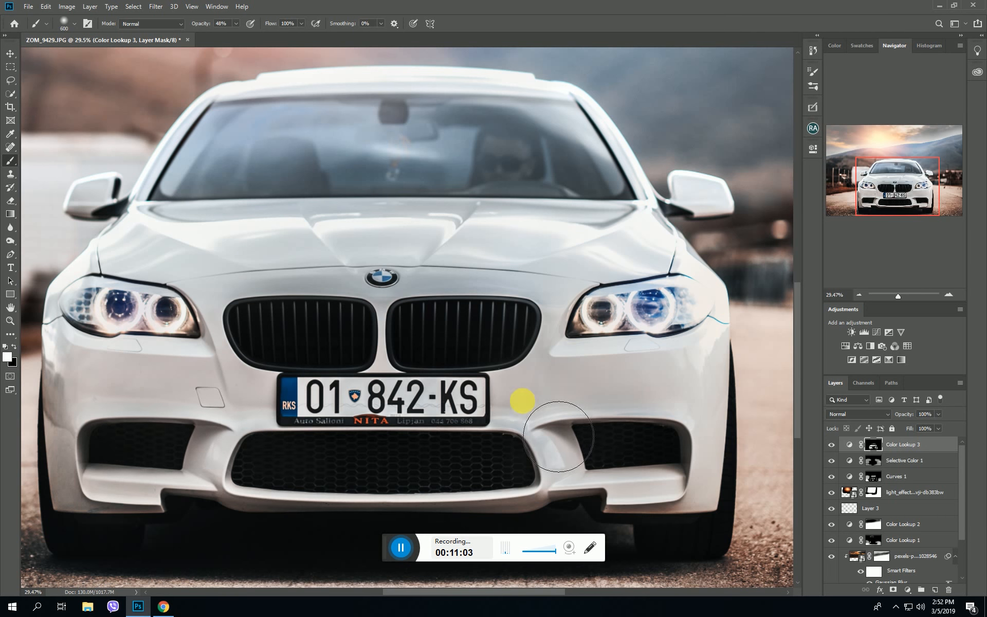
key(bracketleft)
key(bracketleft)
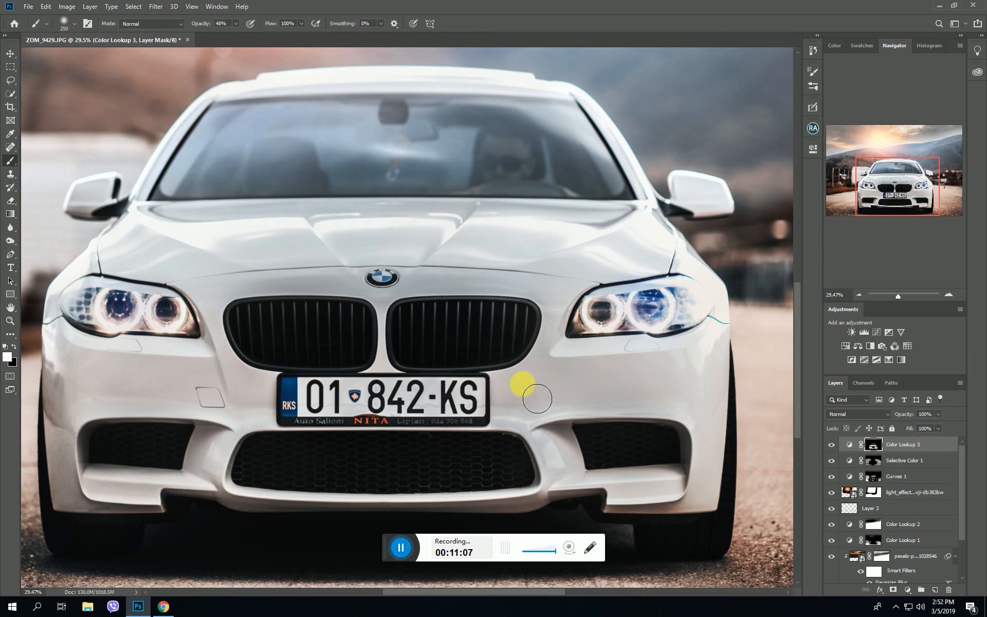
key(bracketright)
key(bracketright)
key(bracketright)
key(bracketright)
key(bracketright)
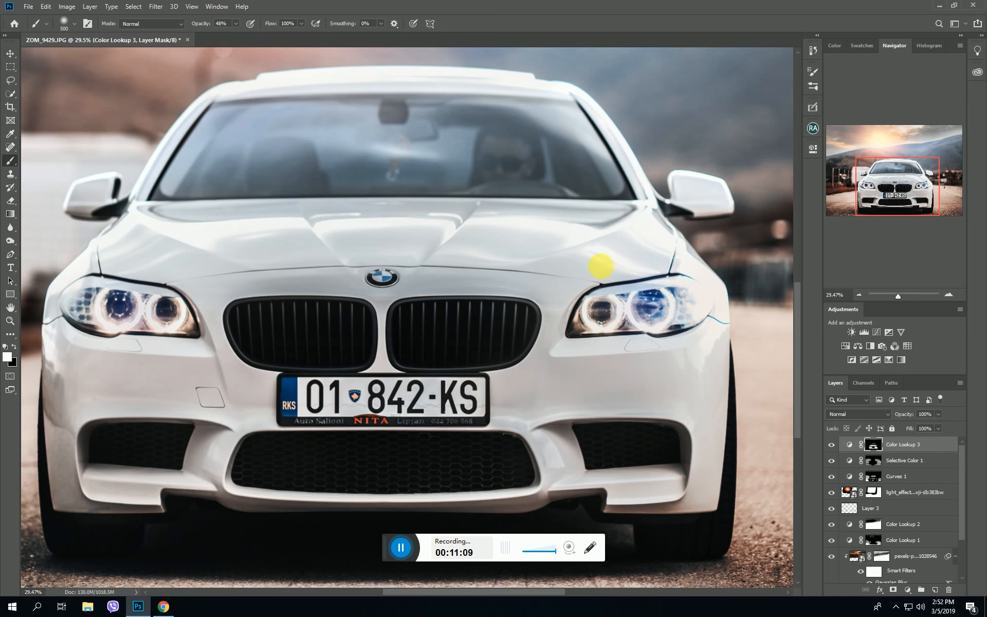
- Compare the car's bodywork with and without the Color Lookup 3 layer
click(832, 450)
click(832, 451)
click(832, 451)
click(832, 451)
click(832, 451)
click(832, 451)
click(833, 450)
click(832, 451)
- Touch up the Color Lookup 3 mask over the lower front of the car with a 400–600 px brush and check it against the hidden layer
scroll(432, 421, down, 3)
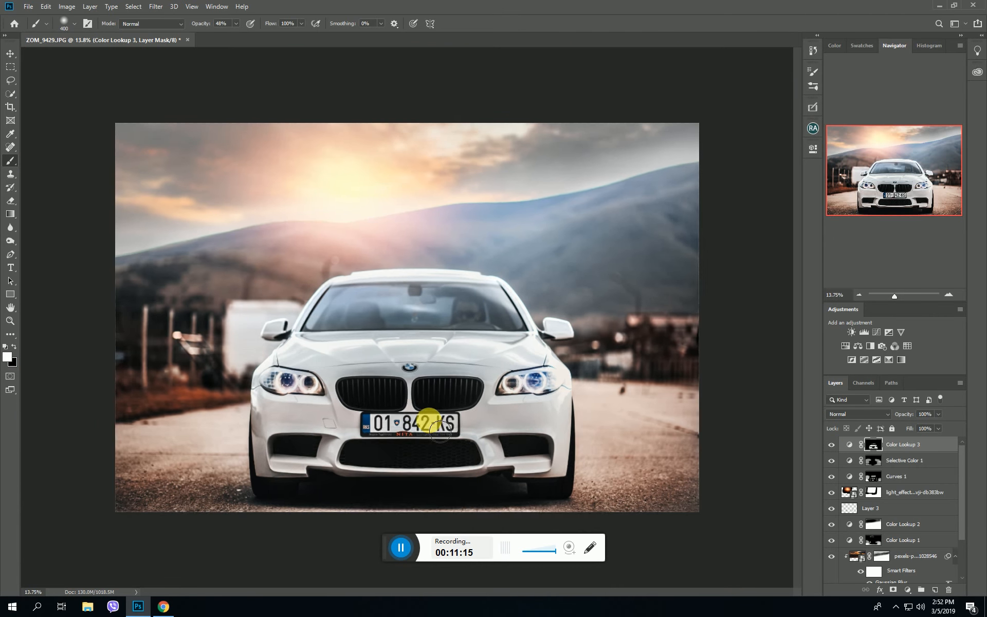
scroll(440, 432, up, 1)
key(bracketright)
key(bracketright)
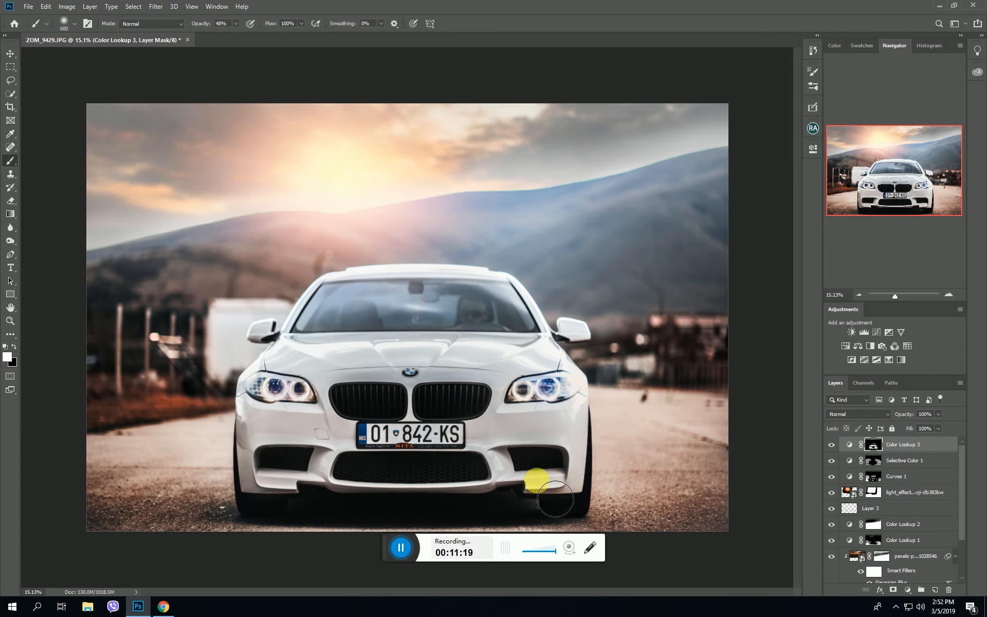
click(834, 448)
click(833, 446)
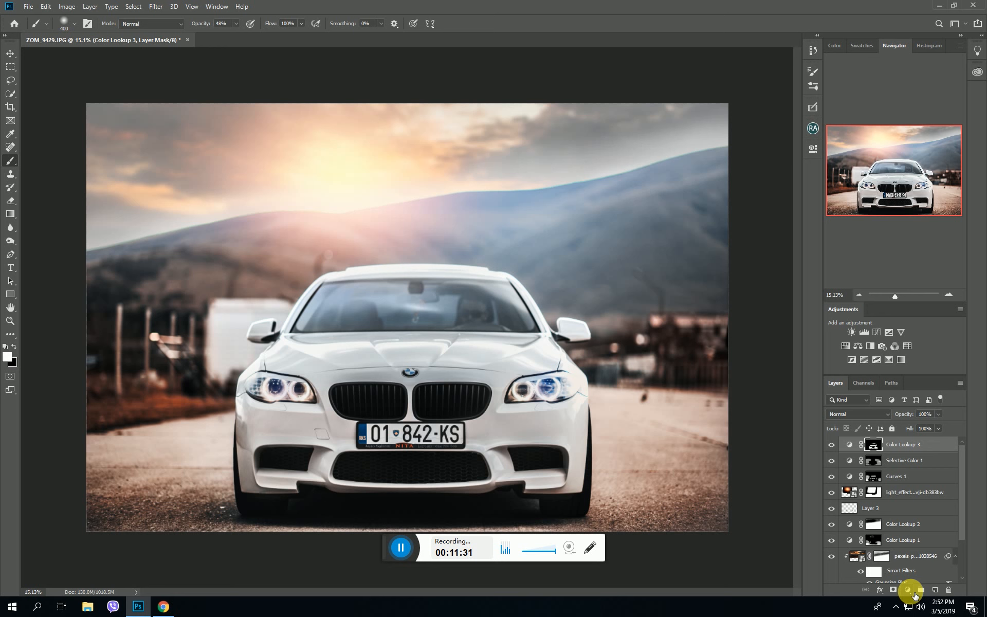
- Add an Exposure adjustment on top of the layer stack with Offset at +0.0125
click(893, 333)
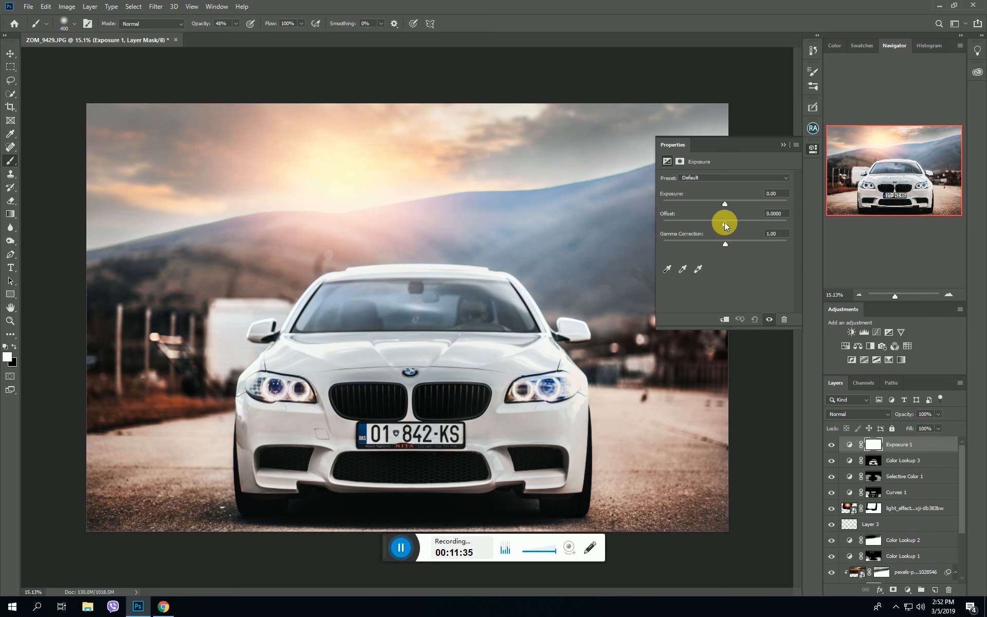
drag(726, 224, 728, 226)
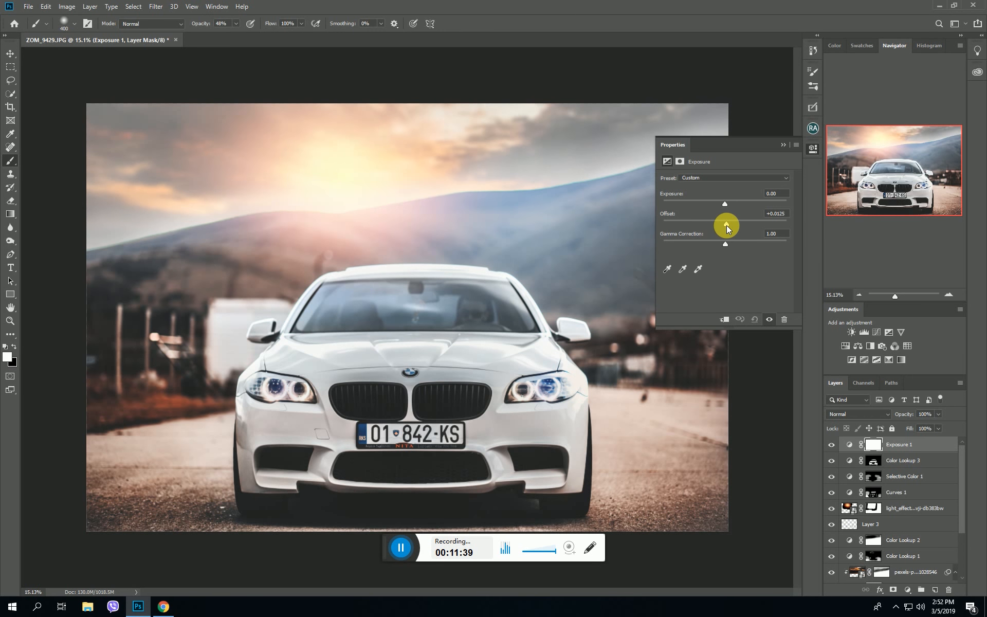
click(783, 145)
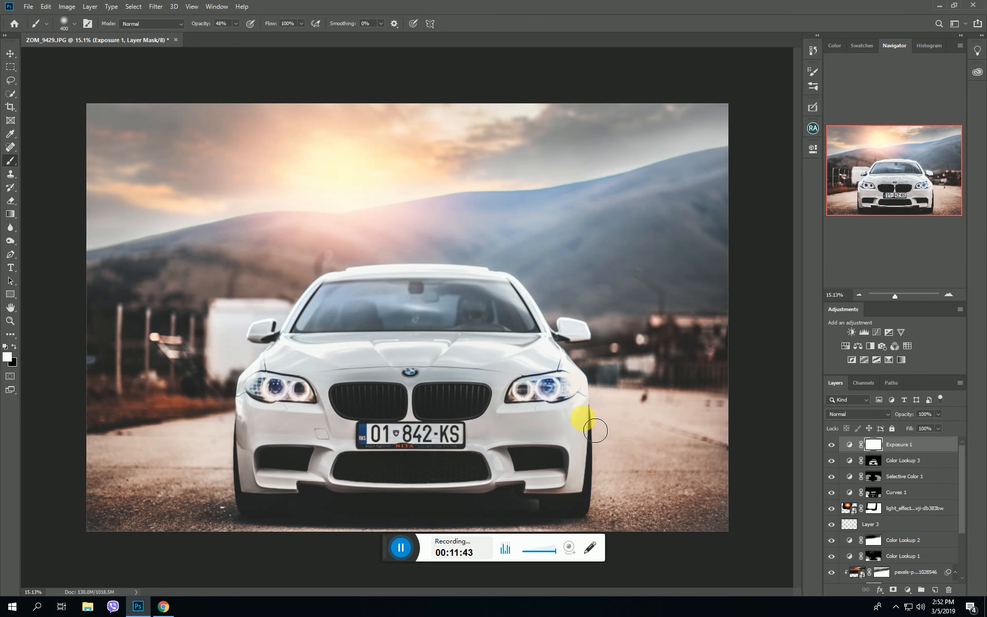
- Group all layers from Exposure 1 down to Layer 1, leaving out the Background
scroll(911, 545, down, 2)
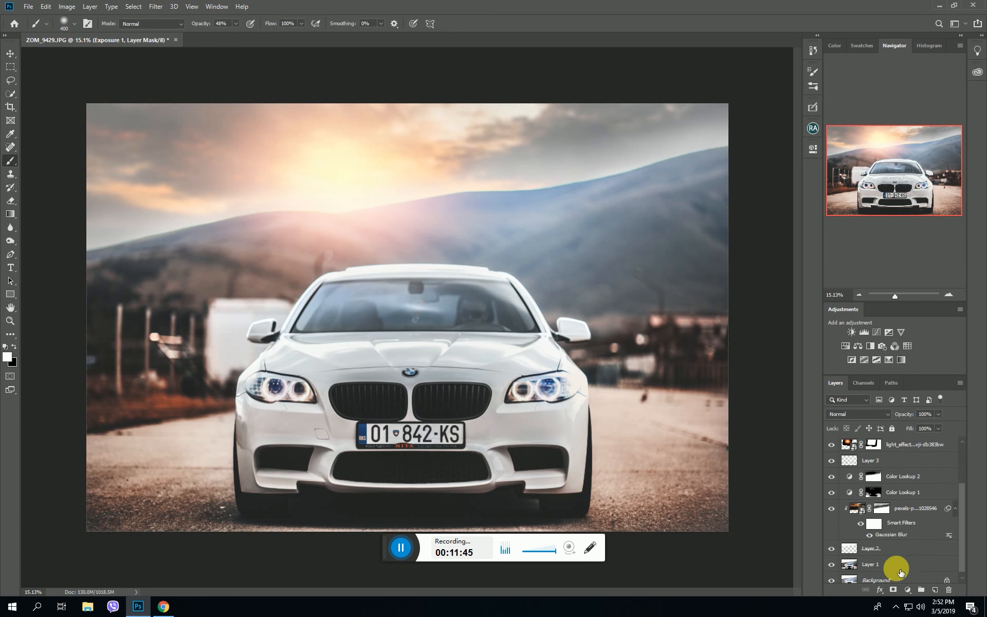
shift+click(900, 566)
key(ctrl+g)
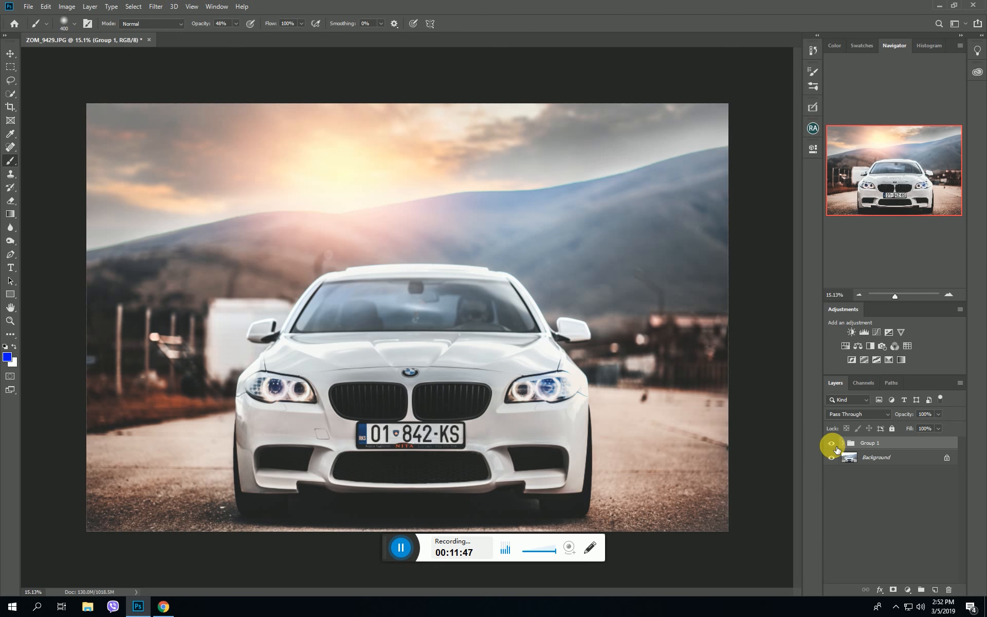
- Compare the graded group with the original photo, and inspect the headlight, bumper and sky up close
click(832, 443)
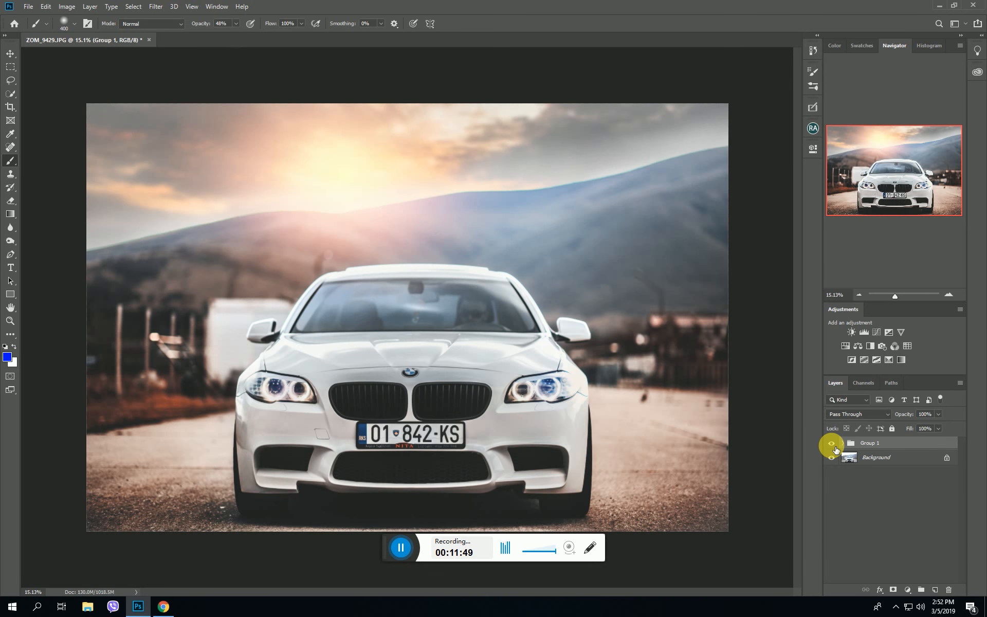
click(831, 443)
click(832, 443)
click(832, 445)
click(833, 445)
click(834, 446)
click(834, 446)
click(833, 445)
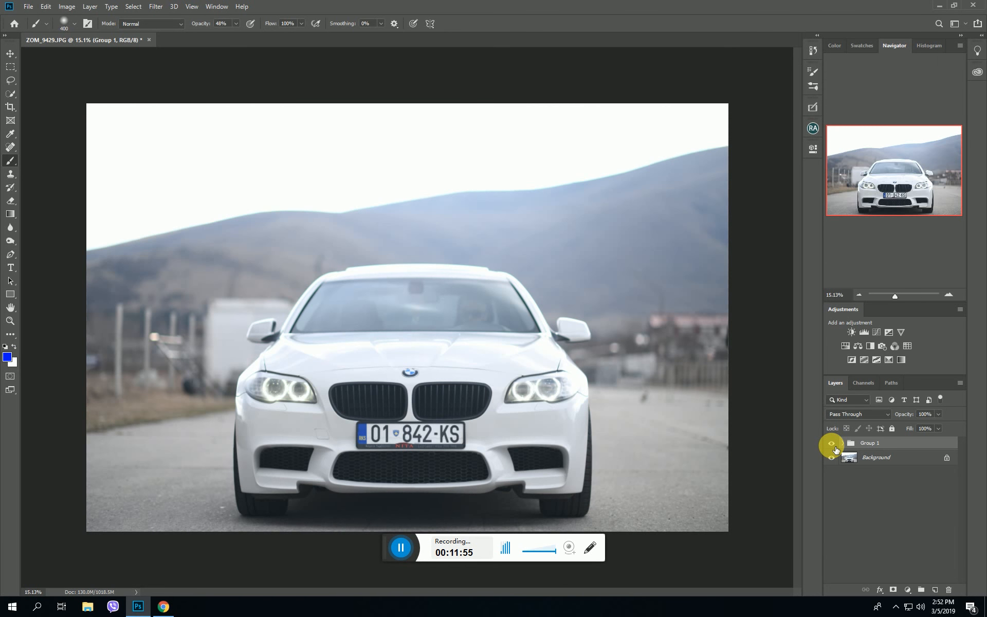
click(833, 445)
scroll(650, 462, down, 1)
scroll(518, 456, up, 2)
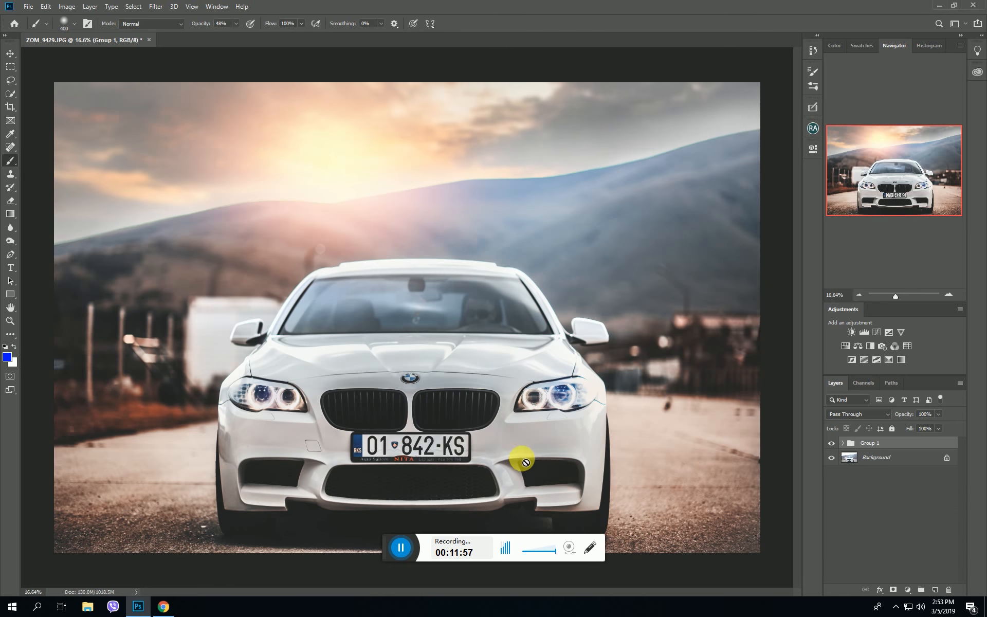
scroll(534, 467, down, 1)
scroll(115, 501, up, 5)
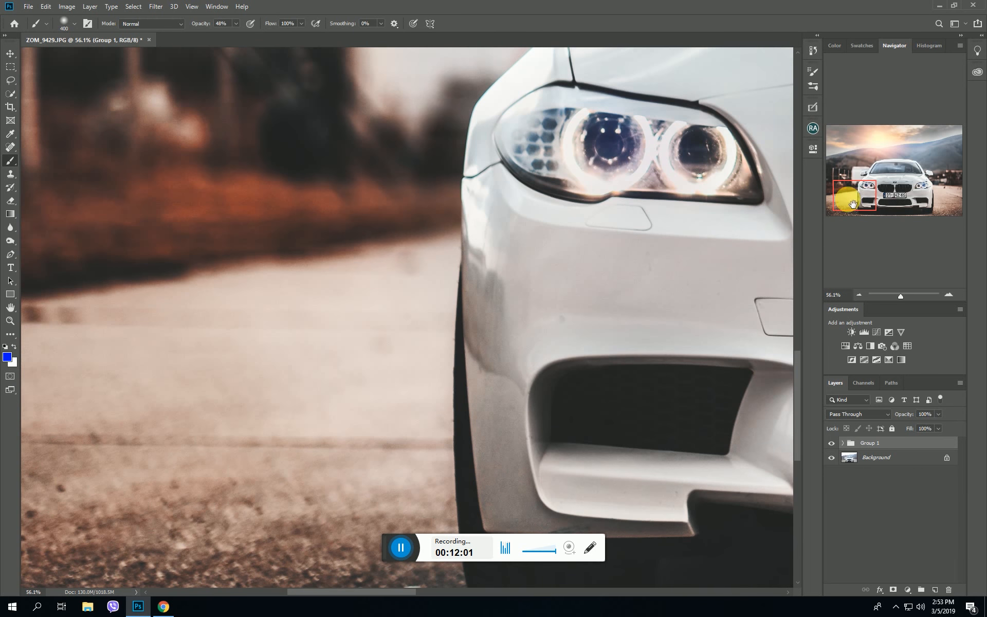
drag(853, 204, 885, 150)
scroll(712, 156, down, 2)
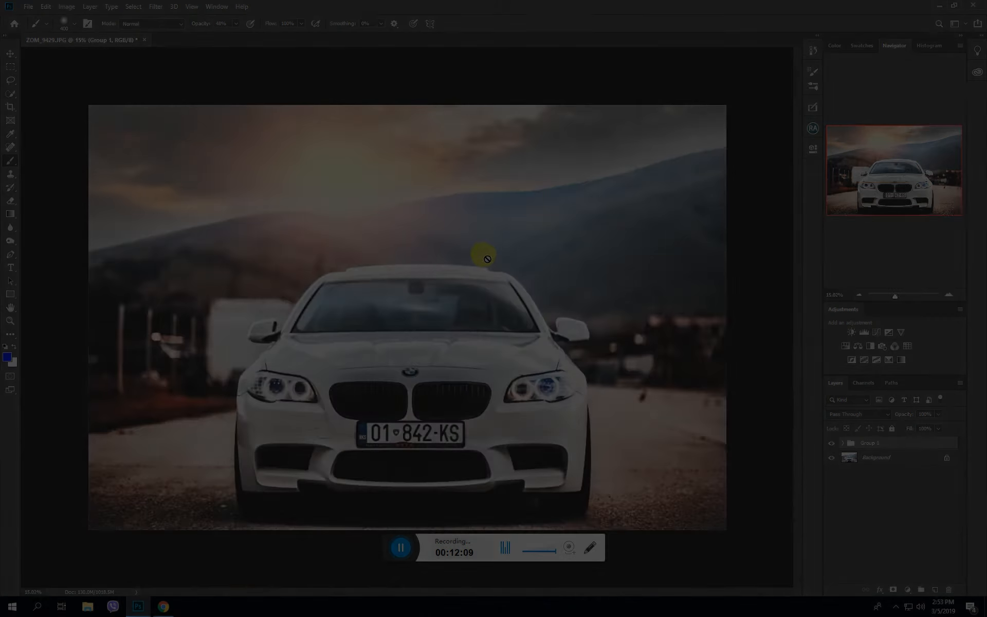